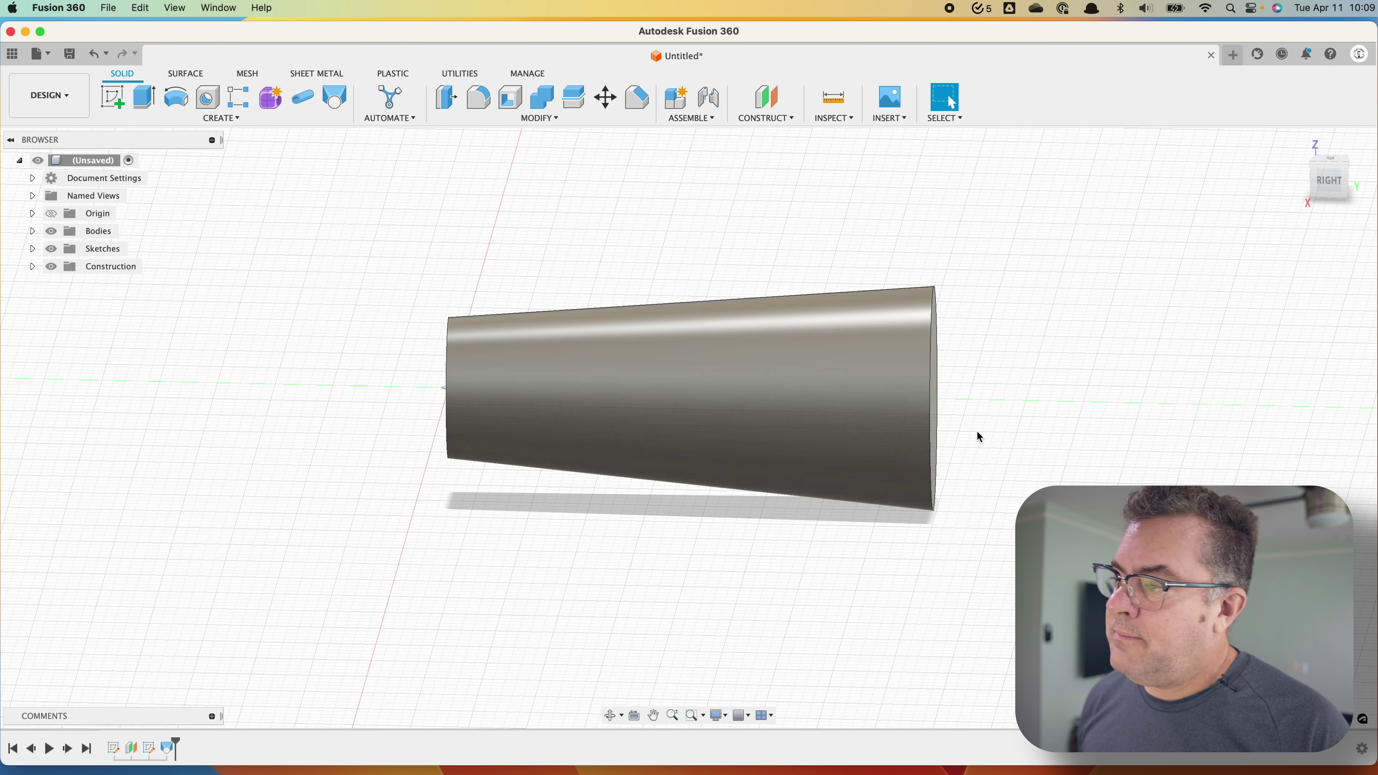
Split the tapered body lengthwise with the YZ origin plane into Body1 and Body2
click(574, 100)
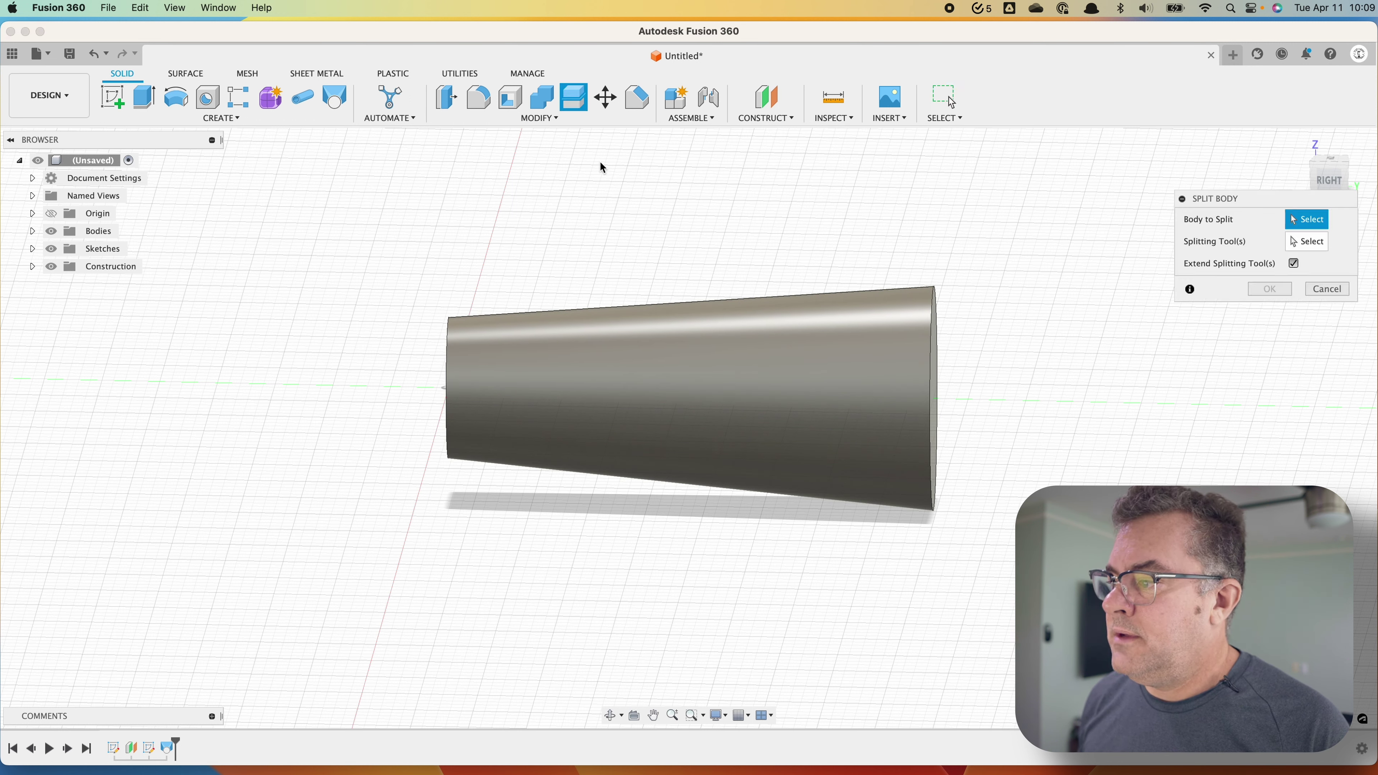
click(714, 385)
click(1326, 243)
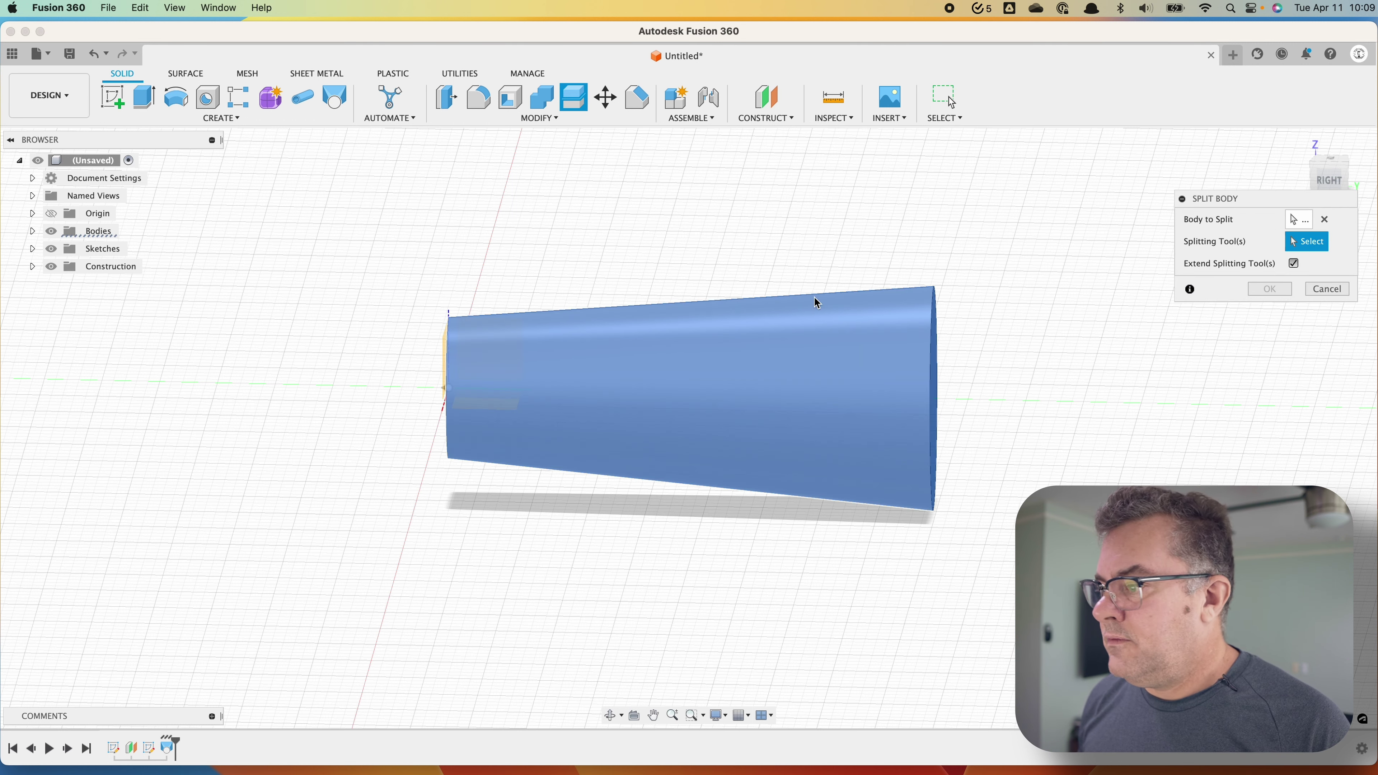
mouse_move(394, 452)
shift+middle_down()
mouse_move(400, 464)
mouse_move(400, 435)
shift+middle_up()
click(504, 360)
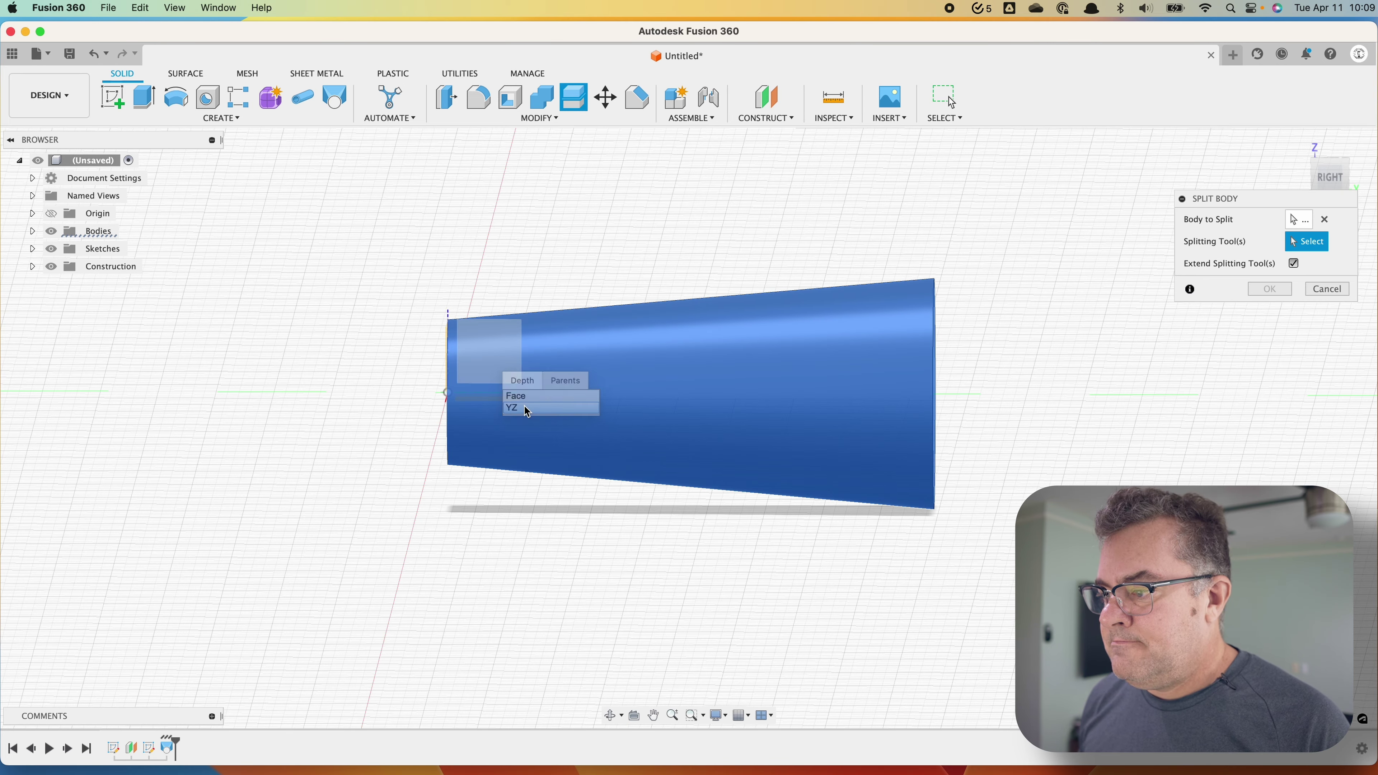
click(523, 404)
click(1272, 290)
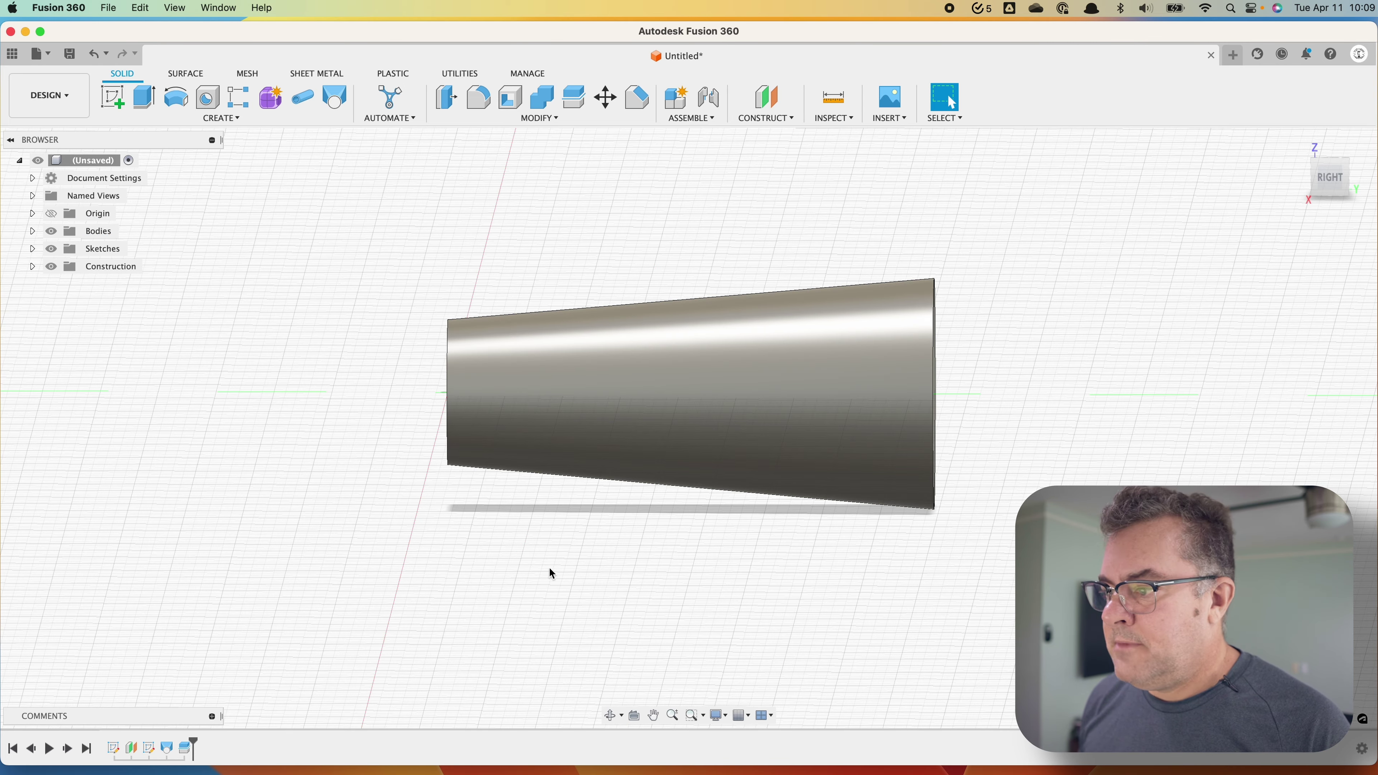
Hide Body1 in the browser so only the other half of the body stays visible
shift+middle_drag(552, 574, 525, 464)
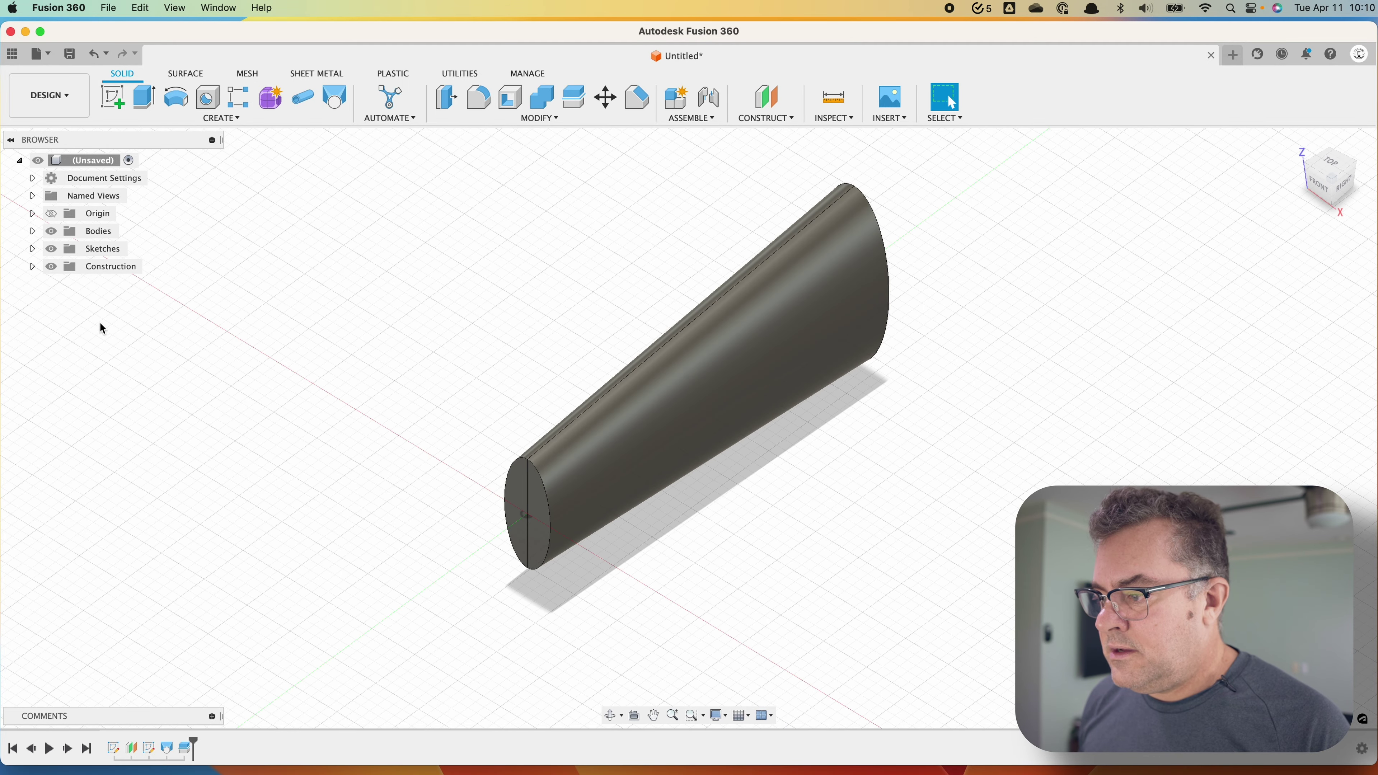
click(32, 232)
click(63, 251)
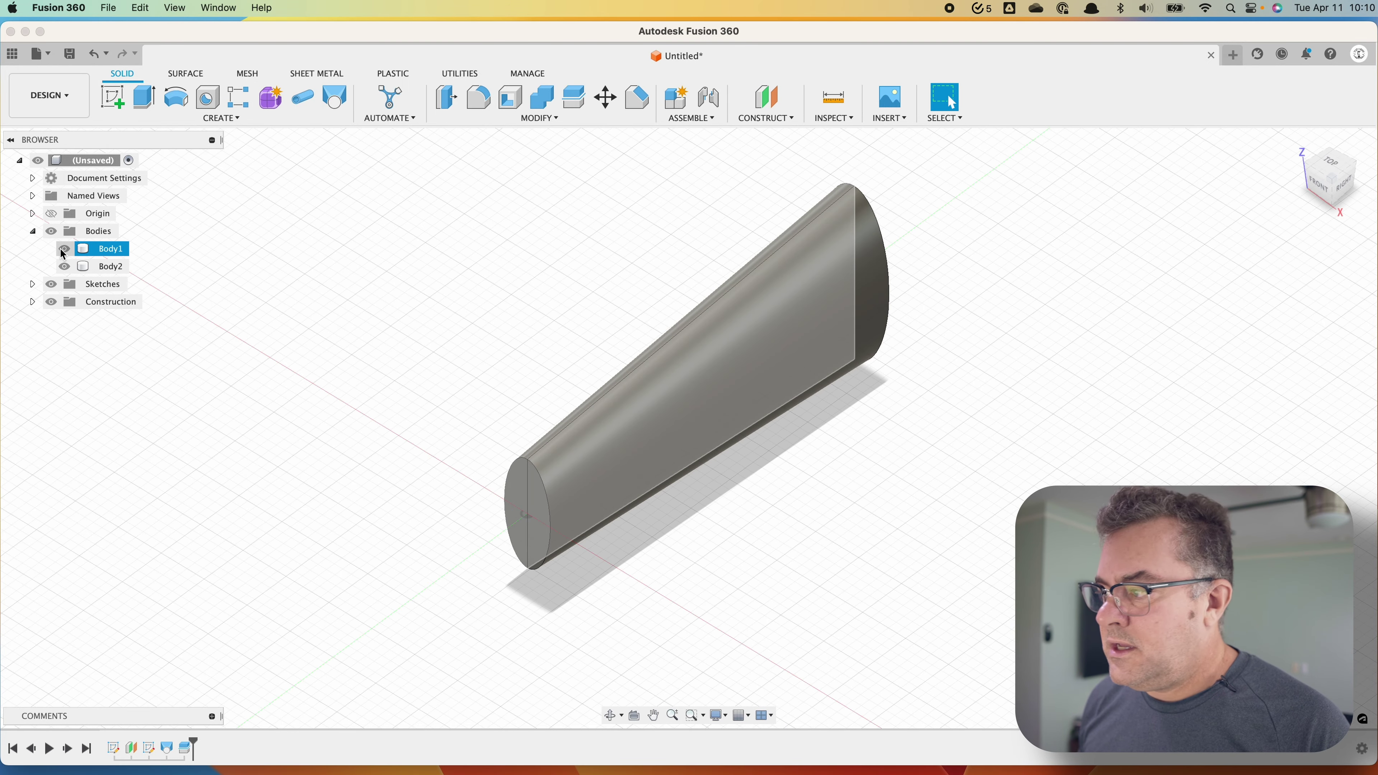
click(64, 249)
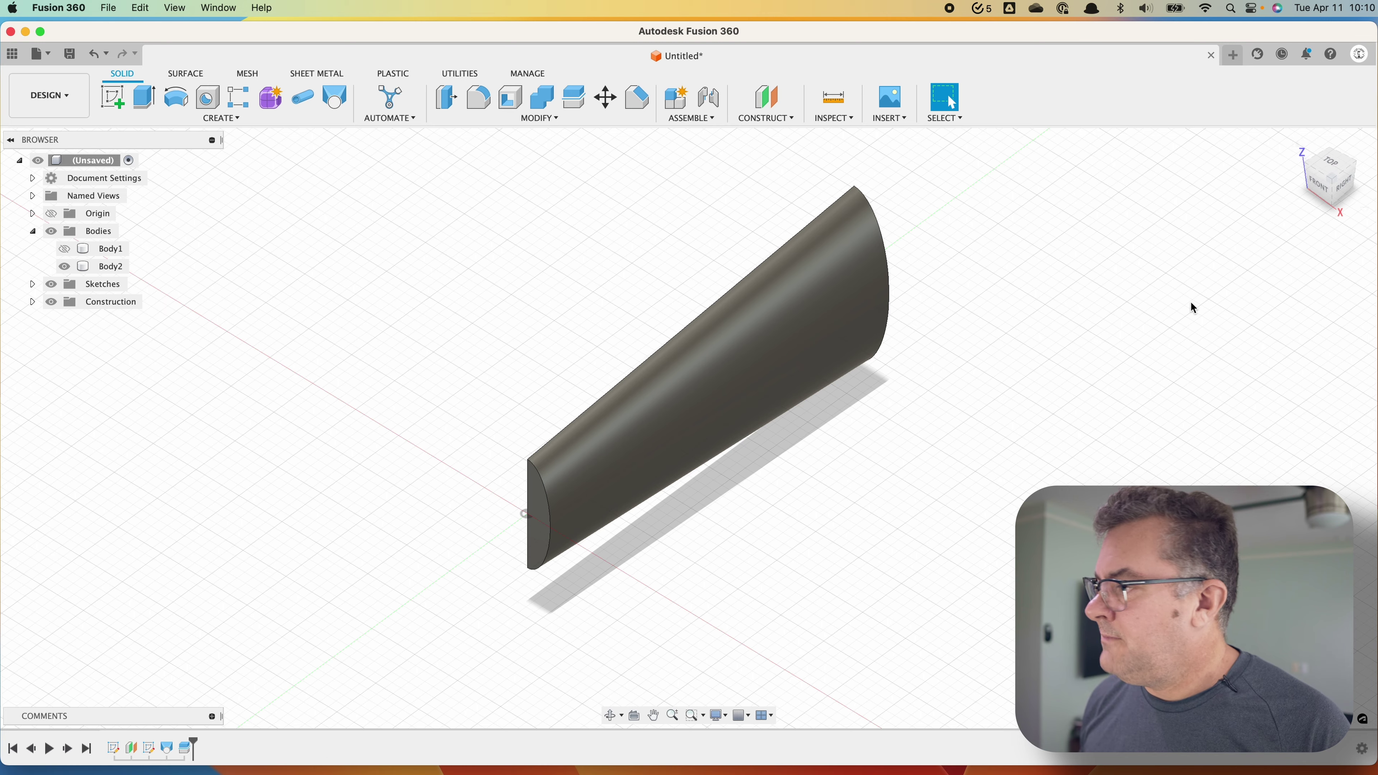
shift+middle_drag(1194, 308, 975, 493)
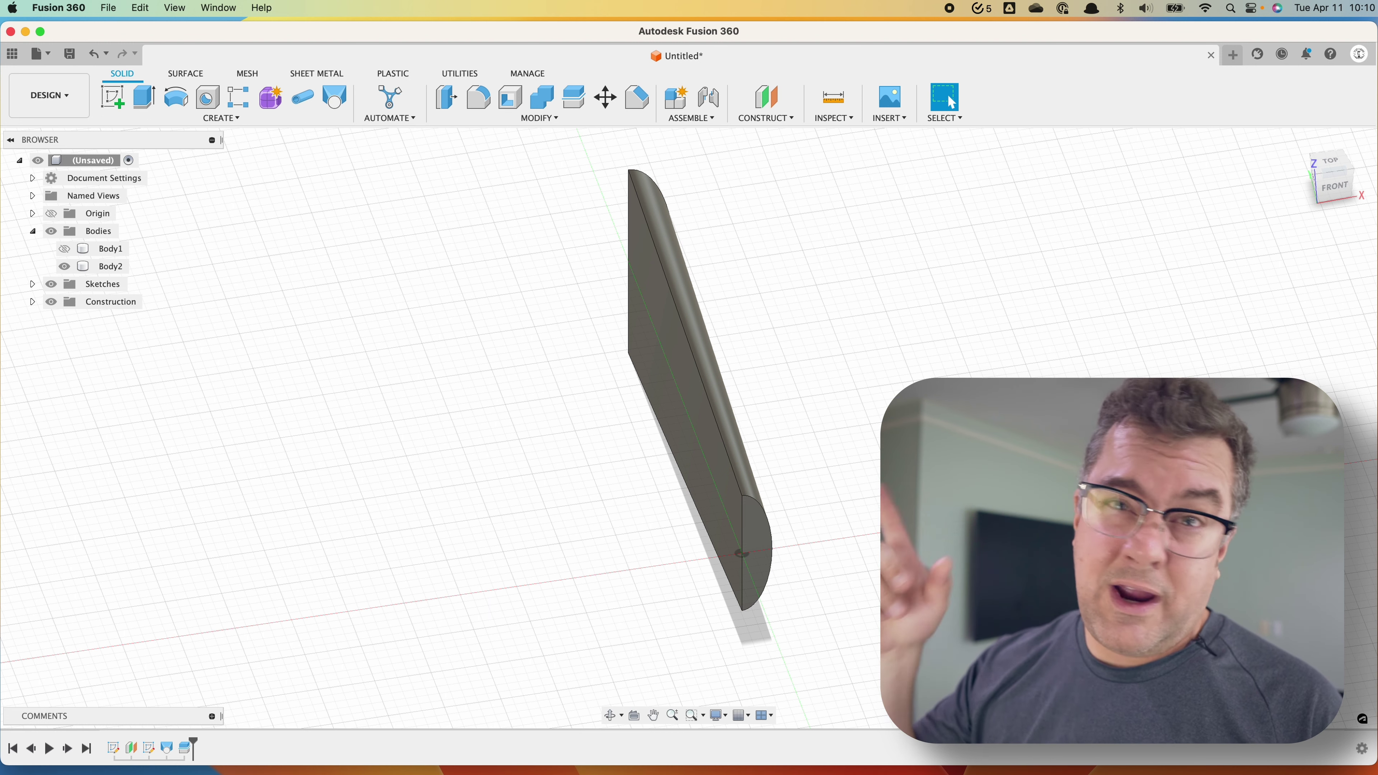
shift+middle_drag(978, 500, 841, 500)
click(112, 97)
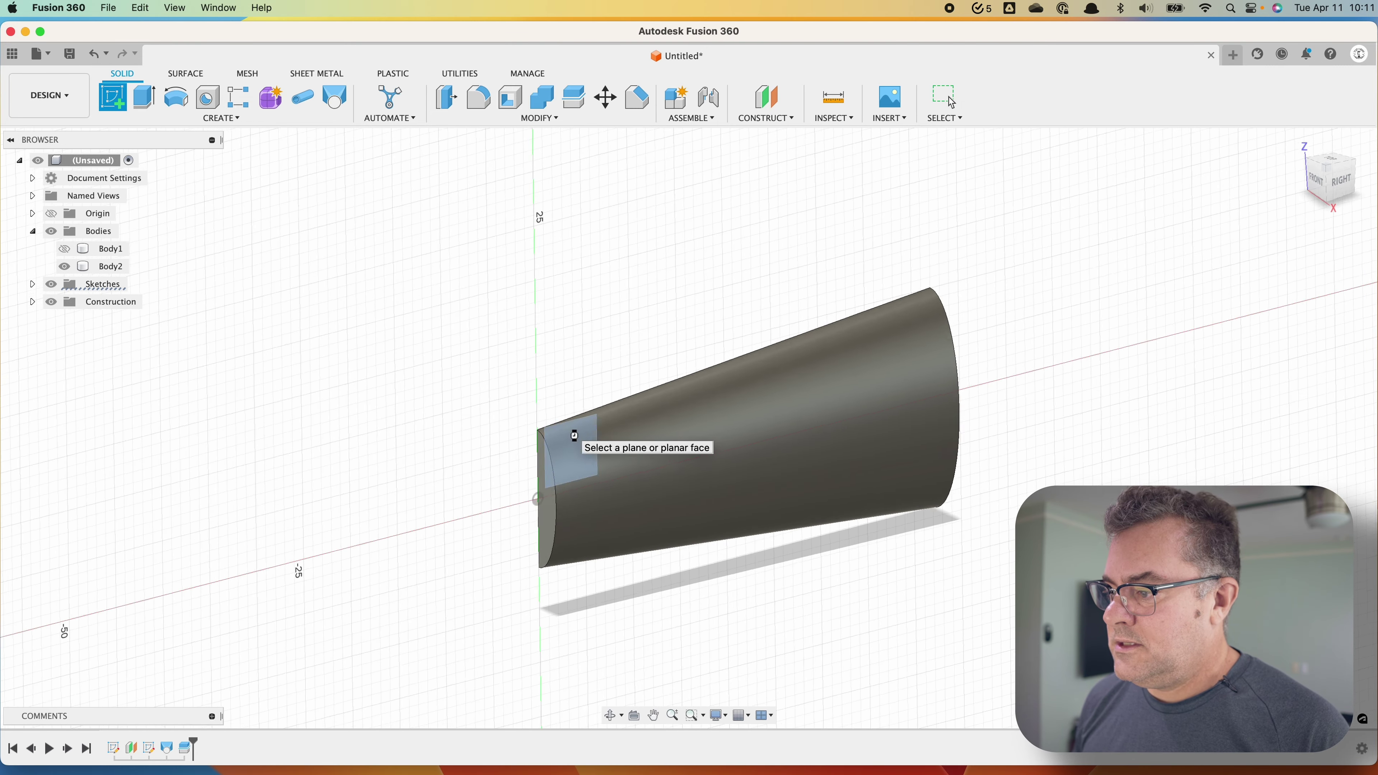
Draw a vertical line crossing the body's narrow end in a sketch on the YZ plane
click(548, 434)
middle_drag(661, 507, 246, 502)
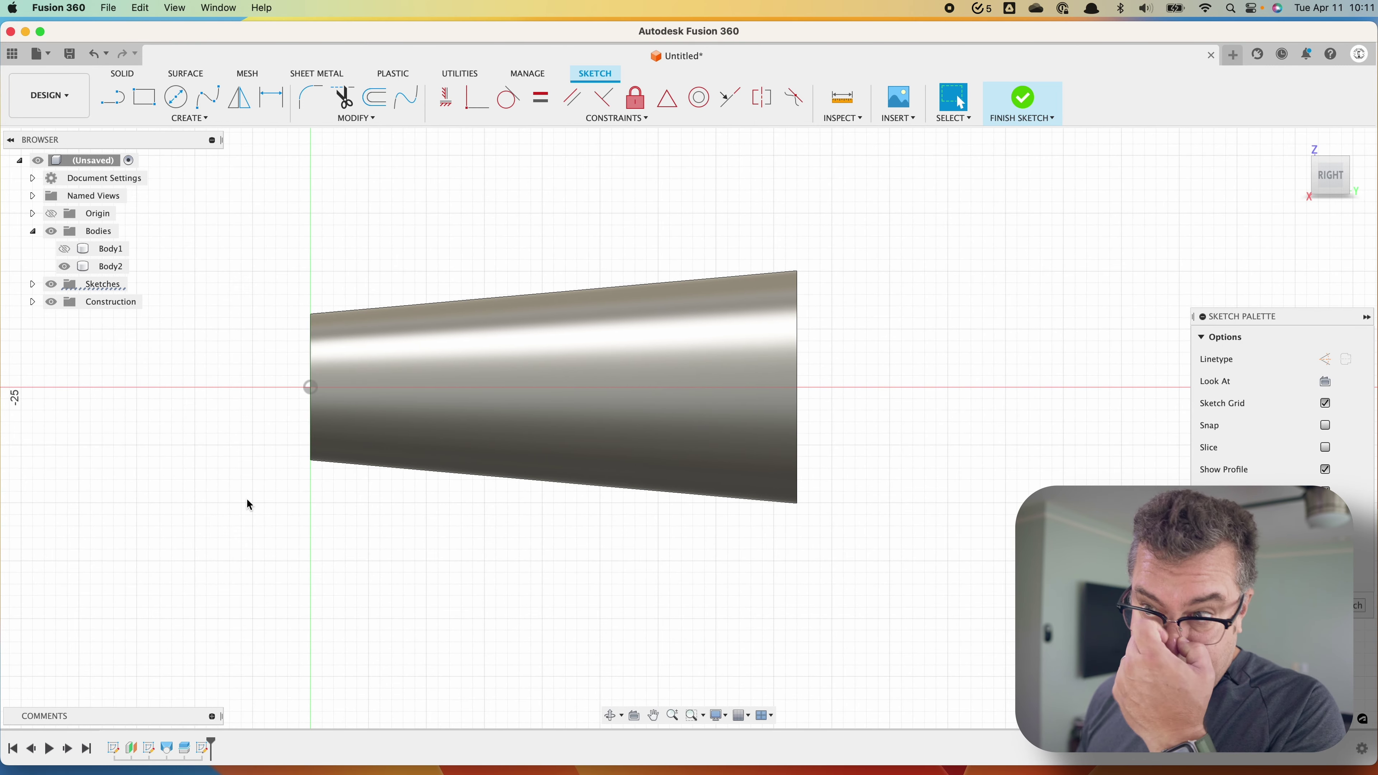
click(113, 102)
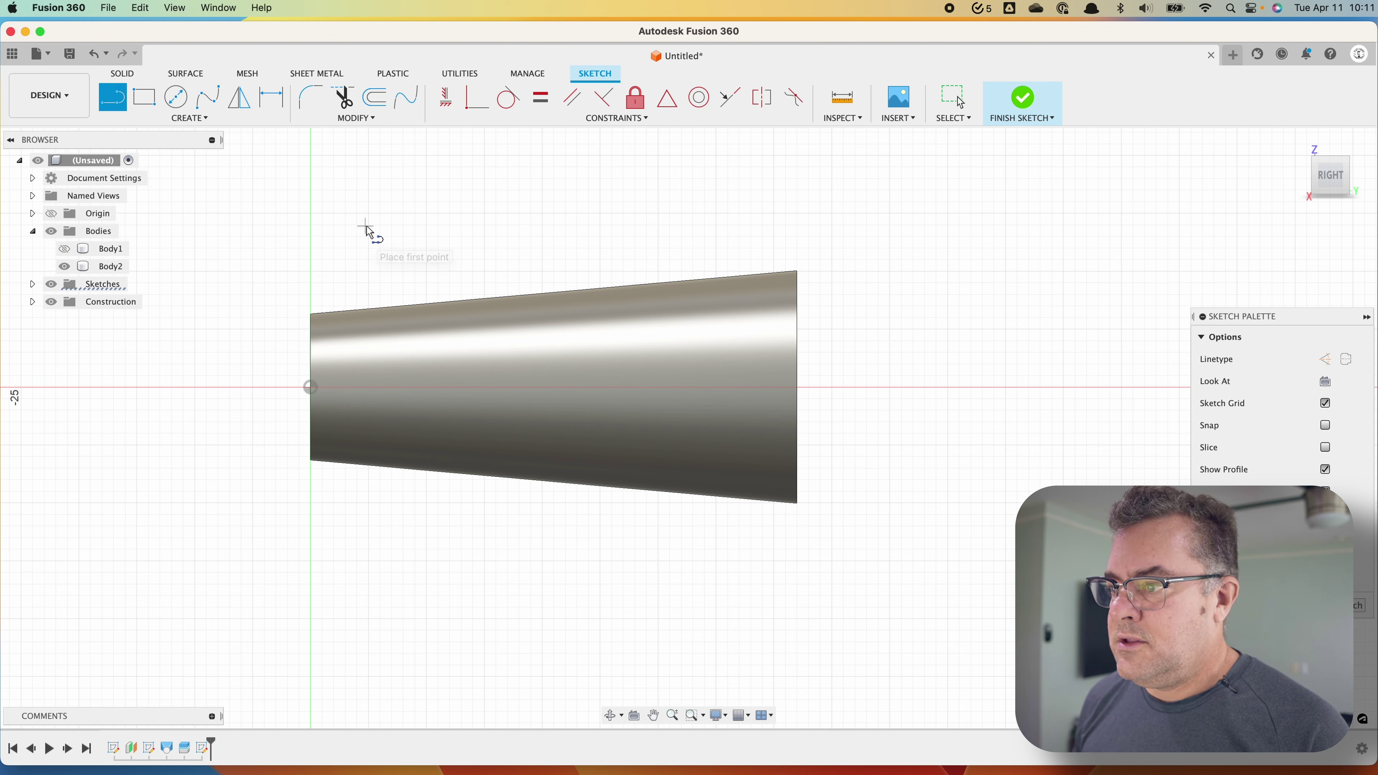
click(368, 227)
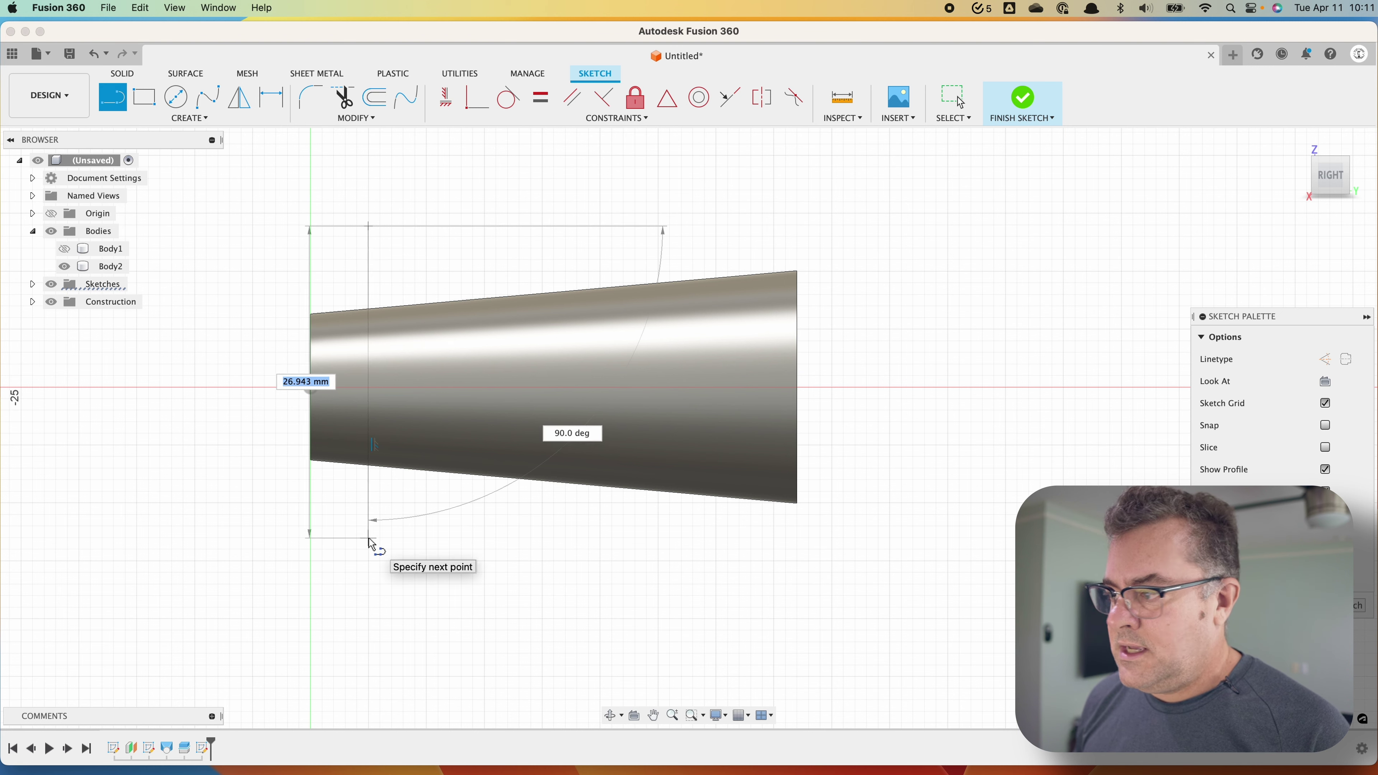
click(369, 539)
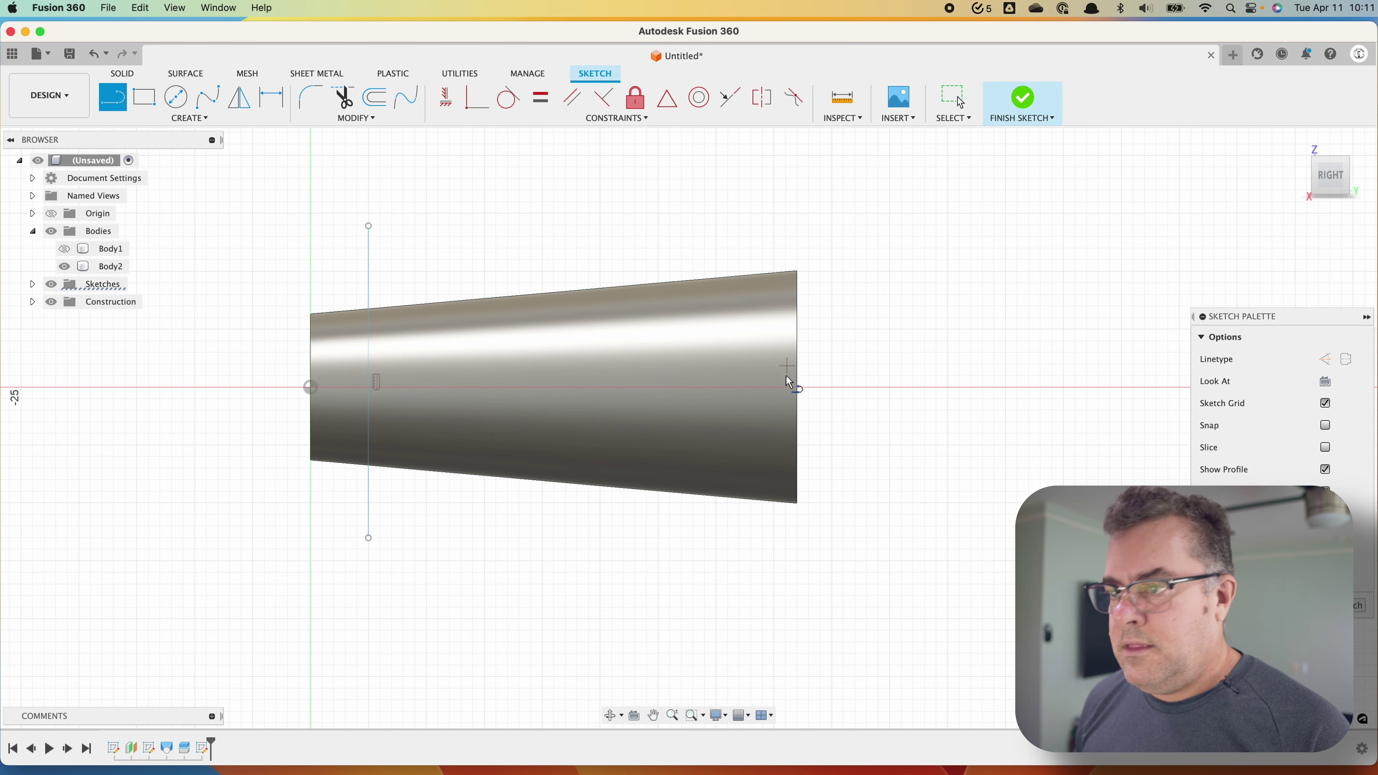
Rectangular-pattern the vertical line into three lines spaced 16.458 mm apart
click(179, 116)
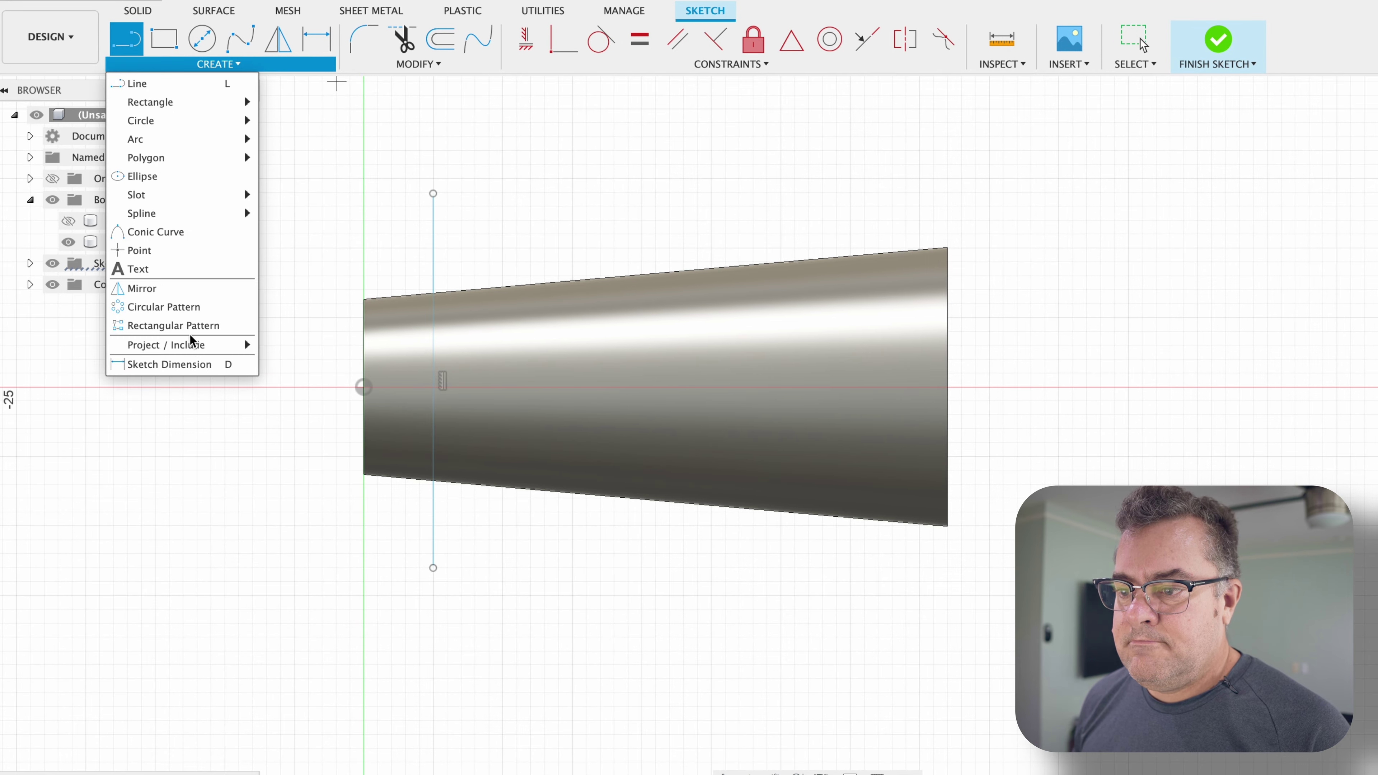
mouse_move(166, 351)
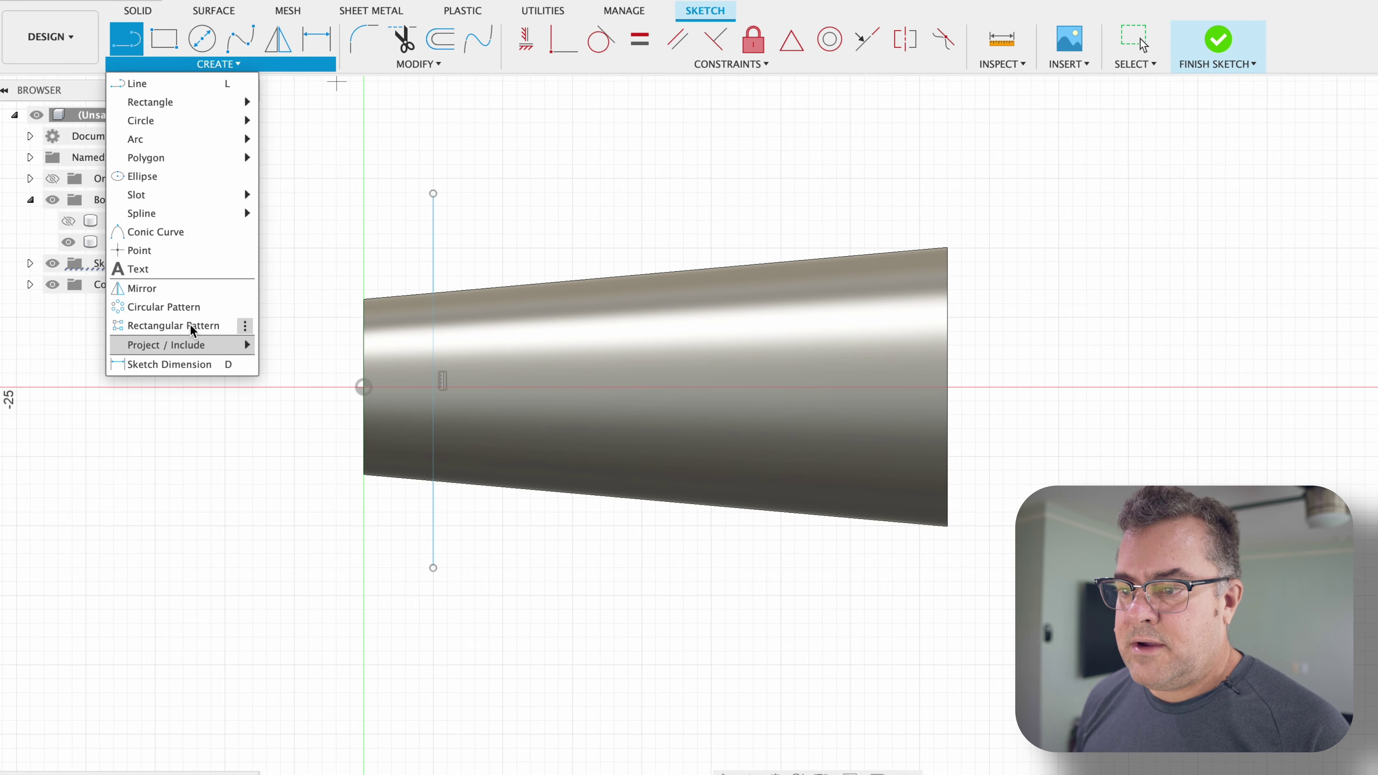
click(191, 326)
click(433, 241)
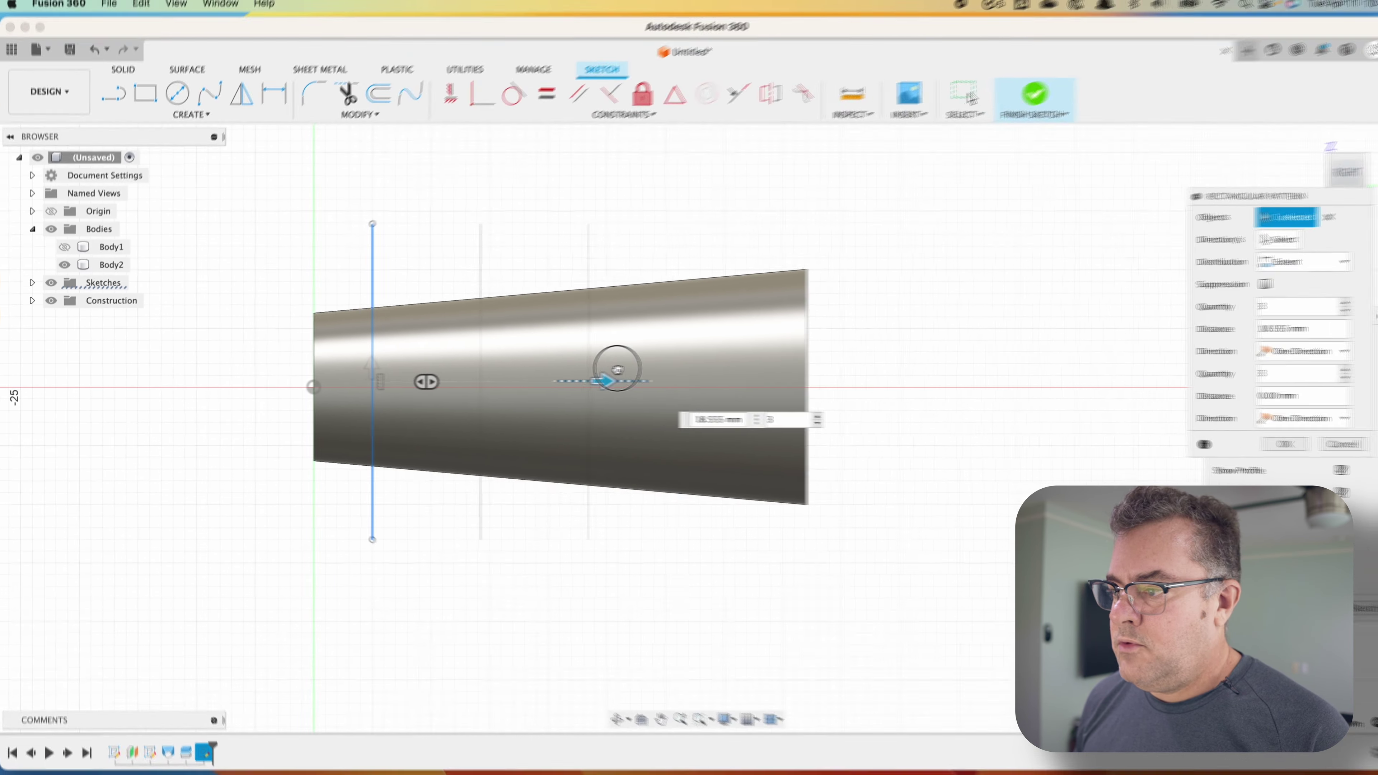
drag(730, 362, 763, 370)
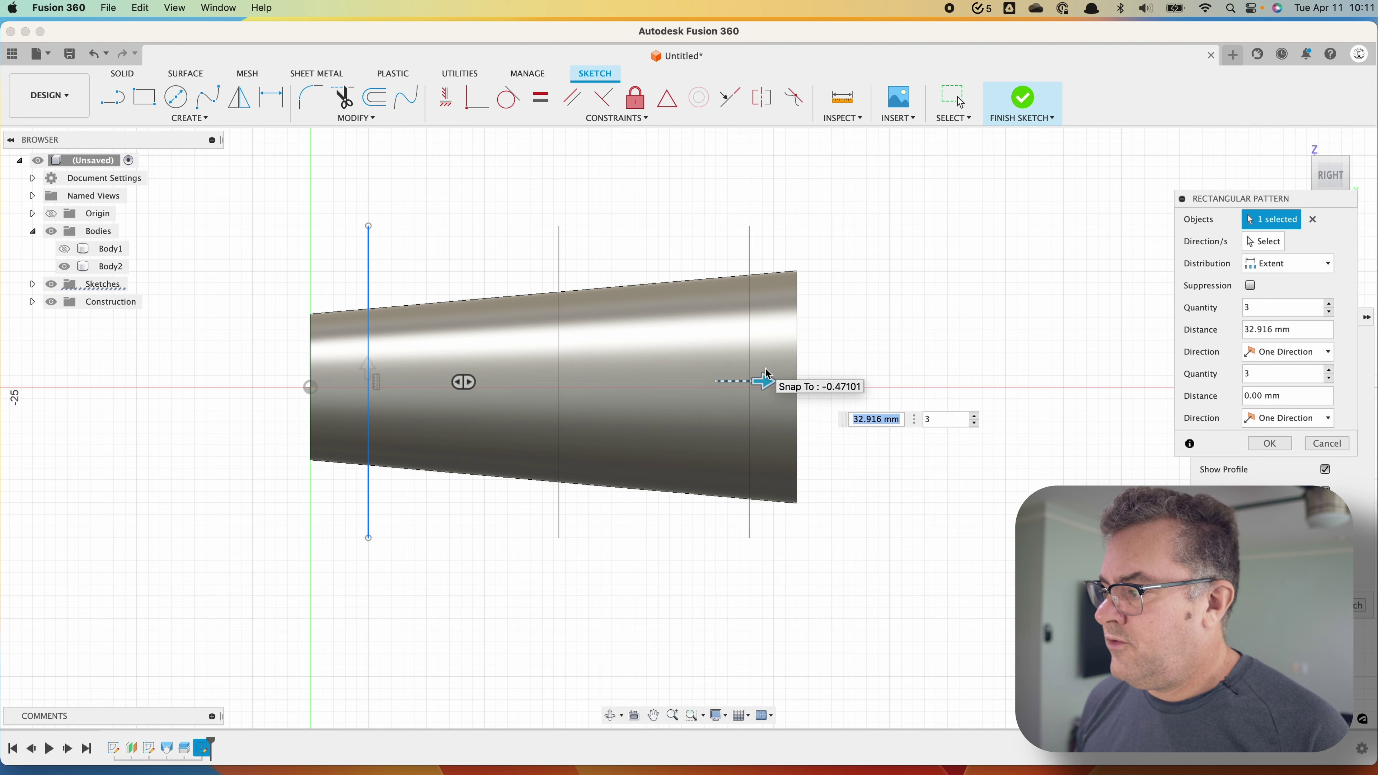
click(1287, 263)
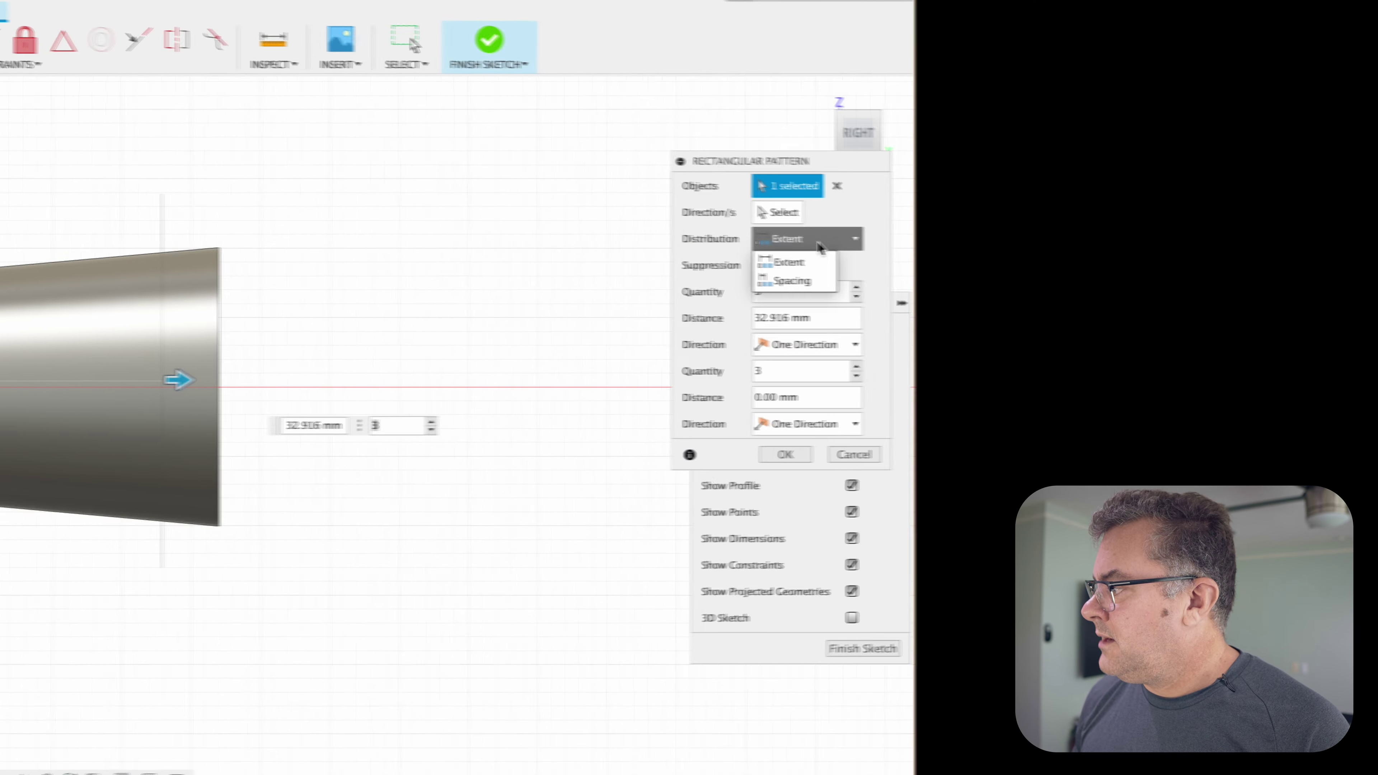
click(1290, 297)
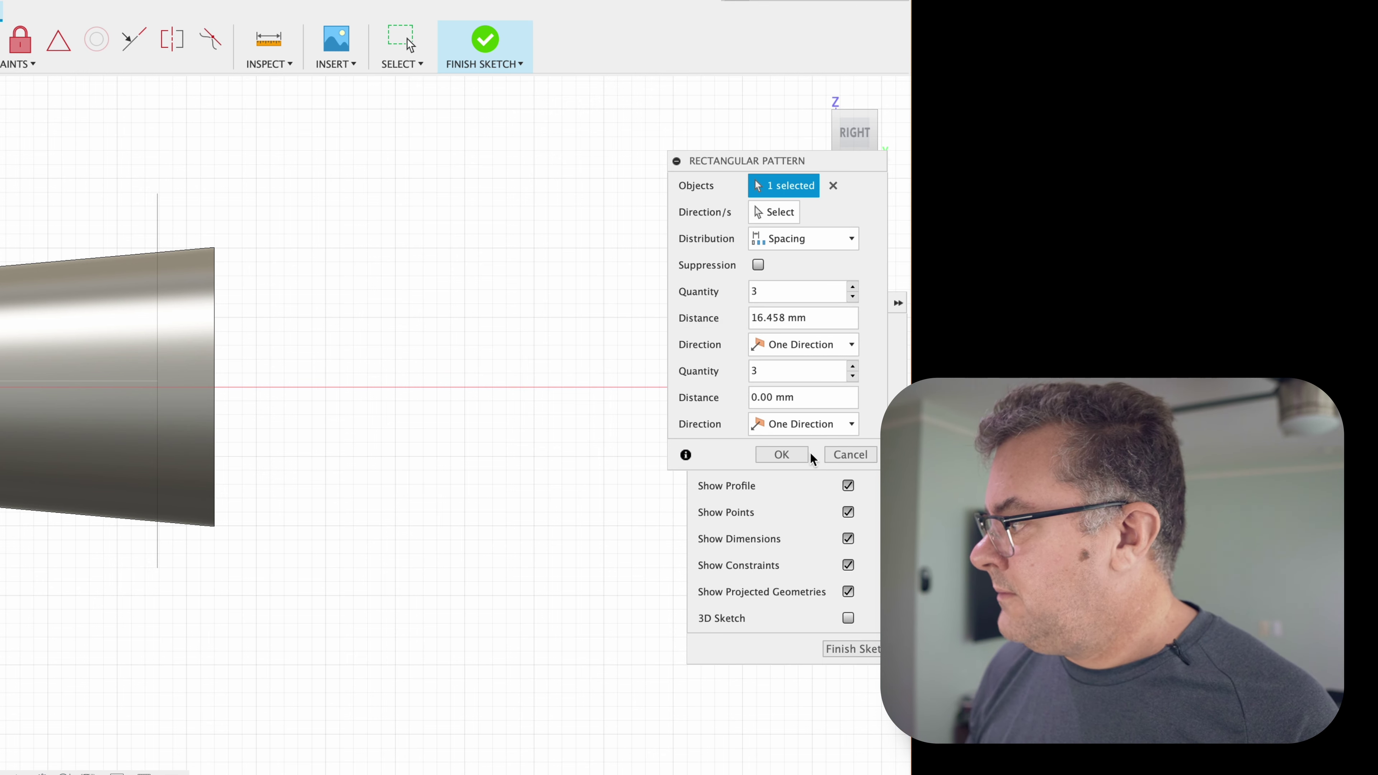
click(781, 454)
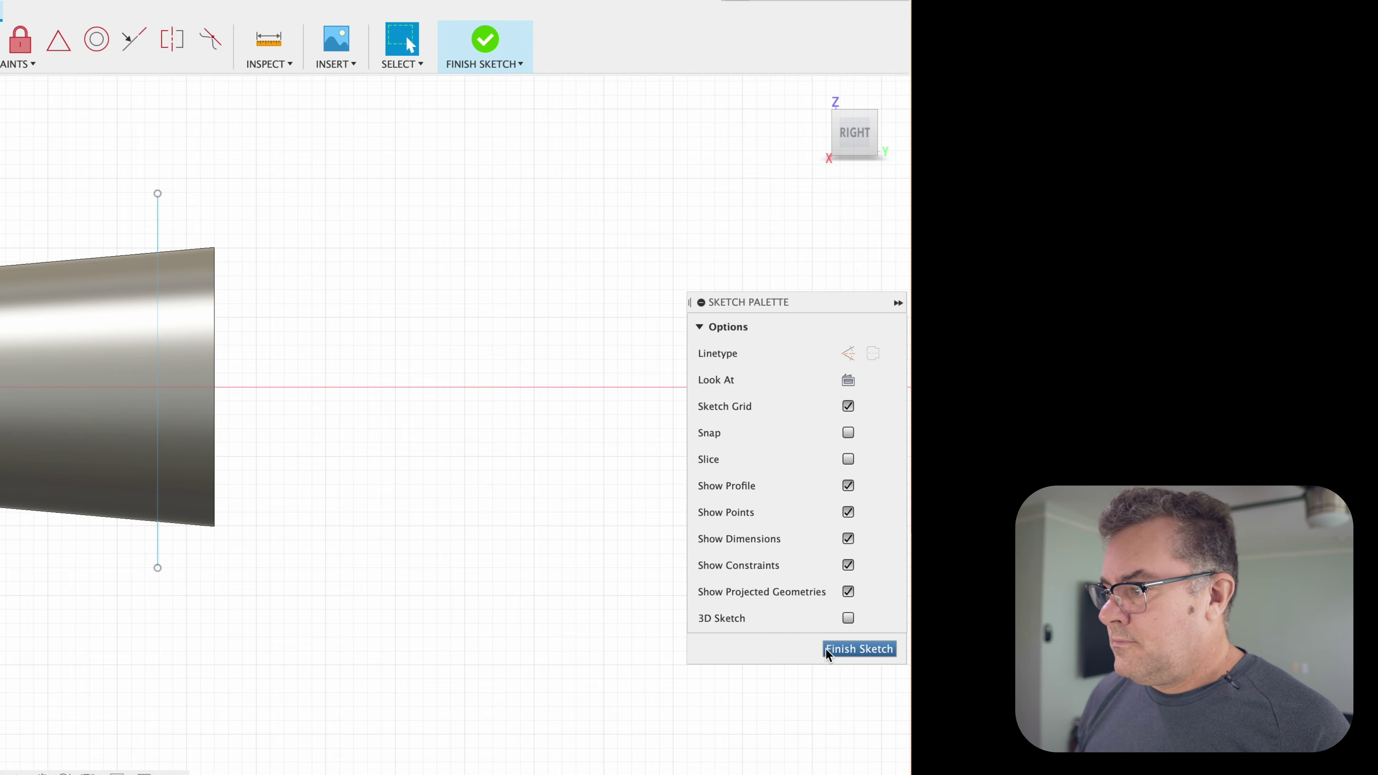
Finish the line sketch and start a new sketch on the same origin plane for Project To Surface
click(840, 649)
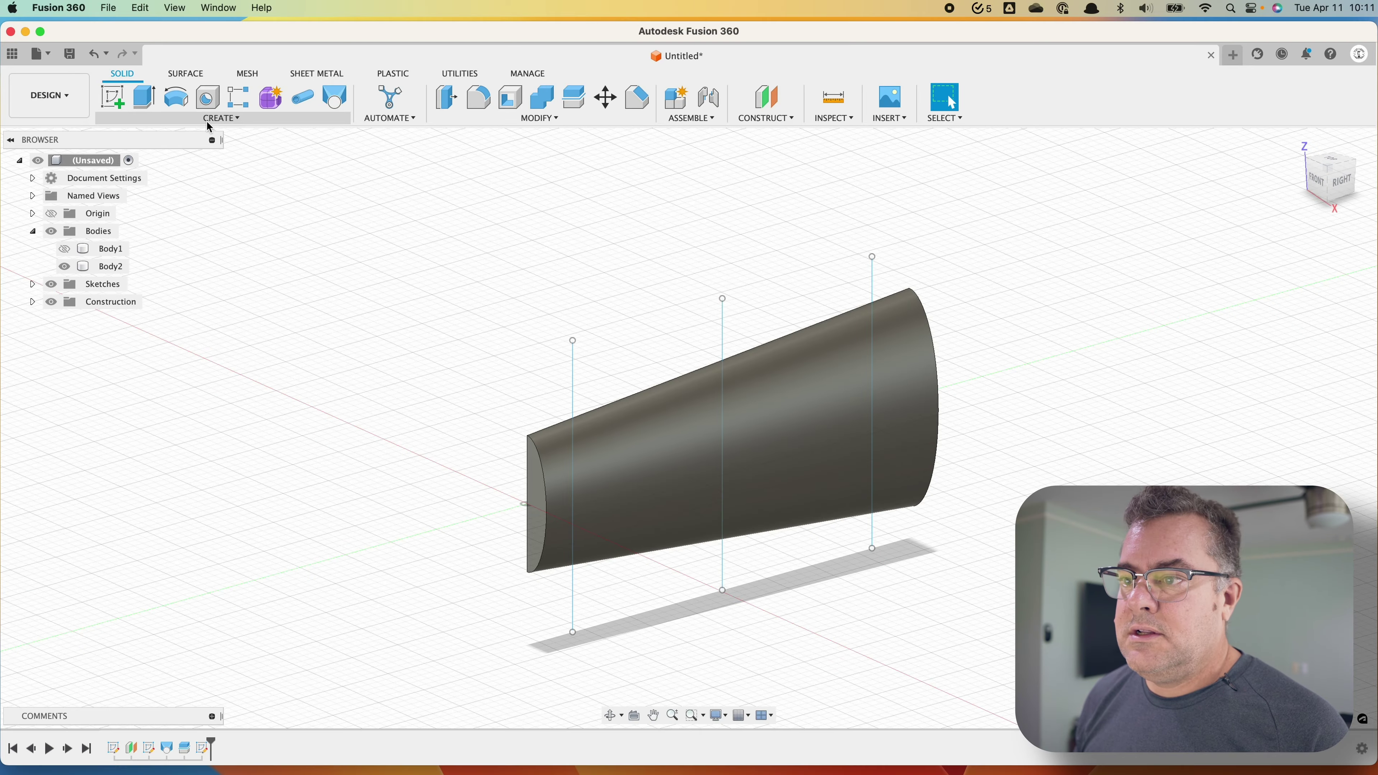
click(113, 96)
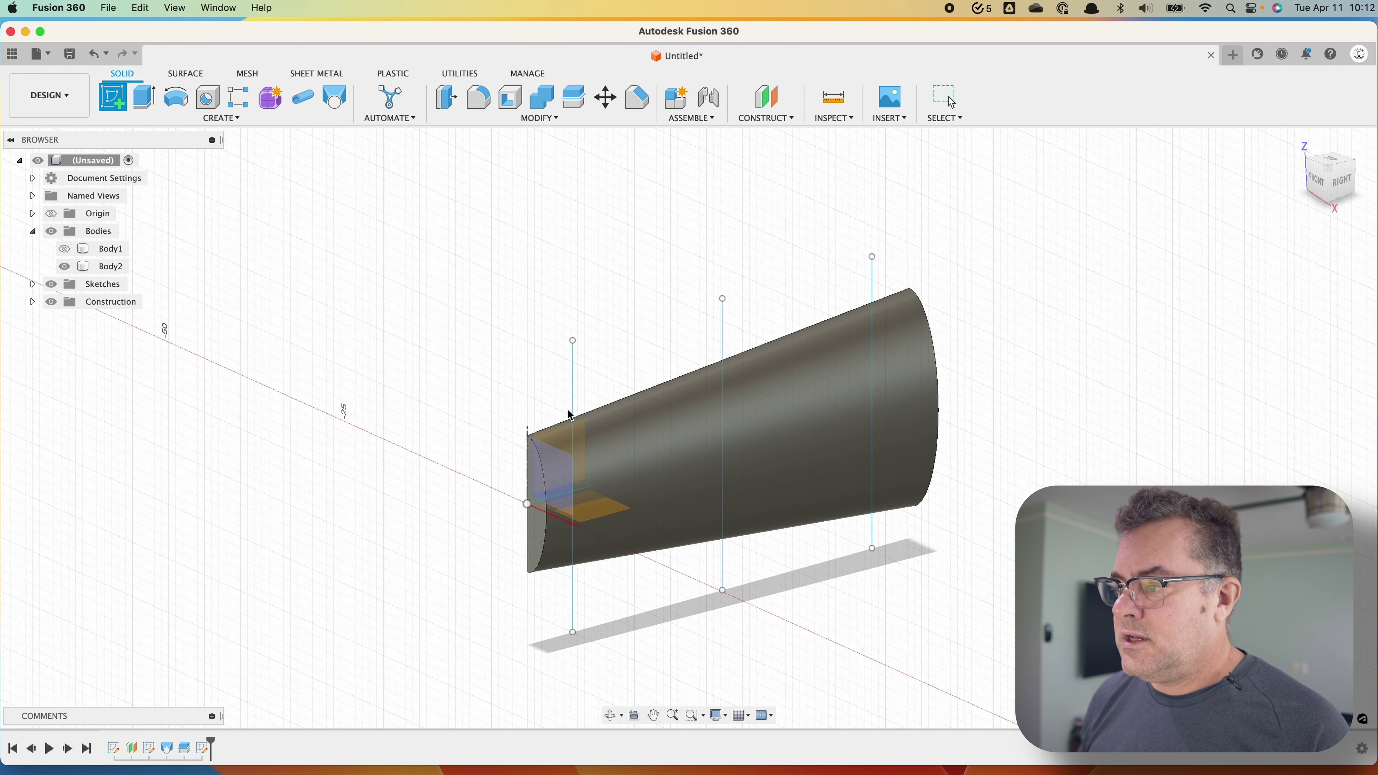
click(570, 432)
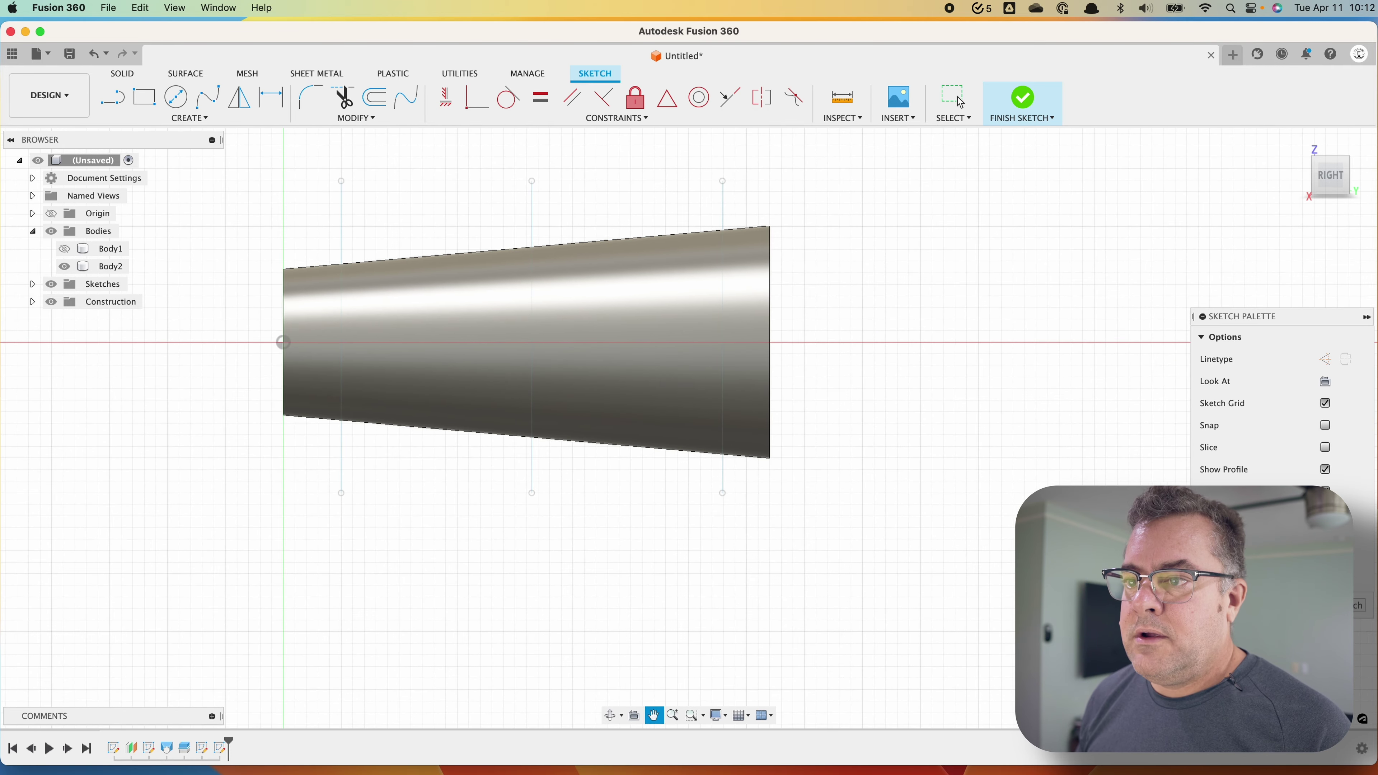
click(147, 119)
mouse_move(183, 353)
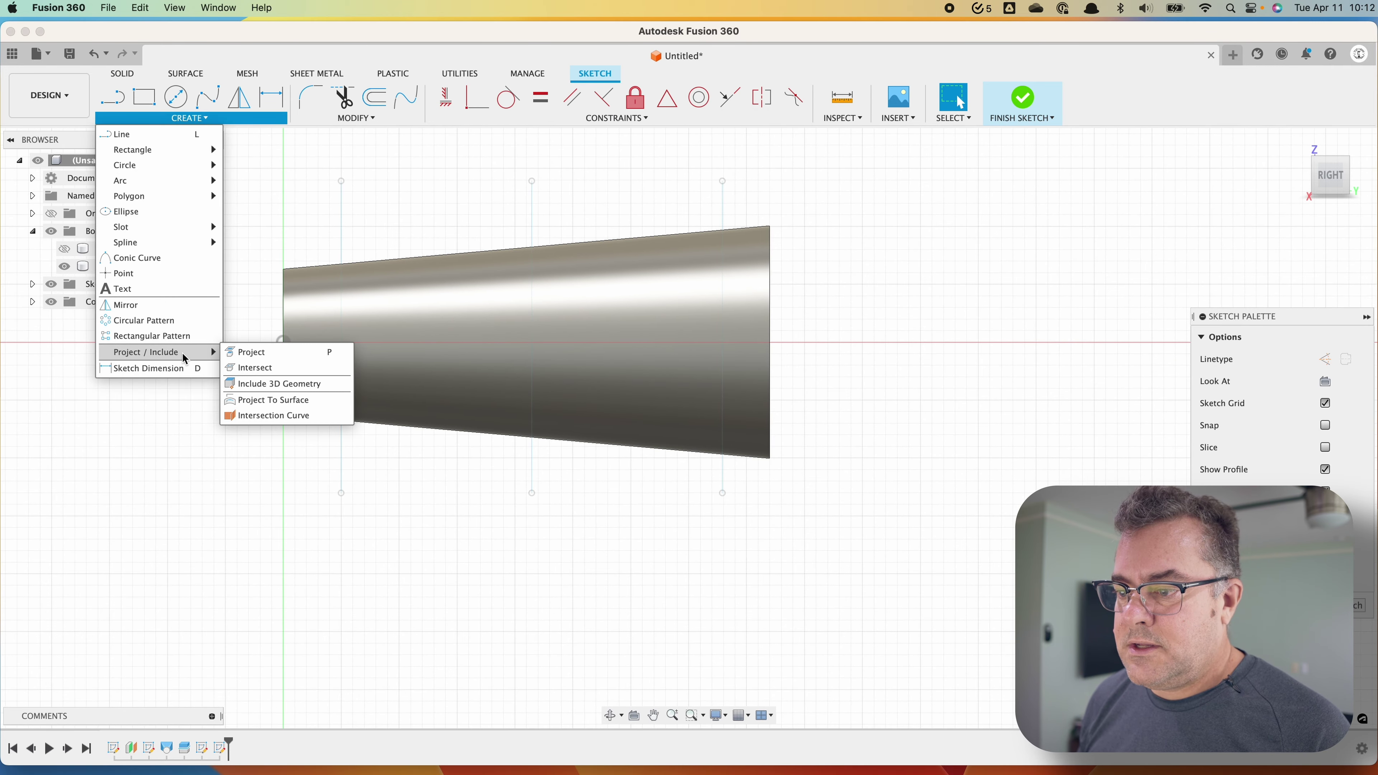
click(300, 407)
Project the three vertical lines along a vector onto the half-body's curved face
click(470, 351)
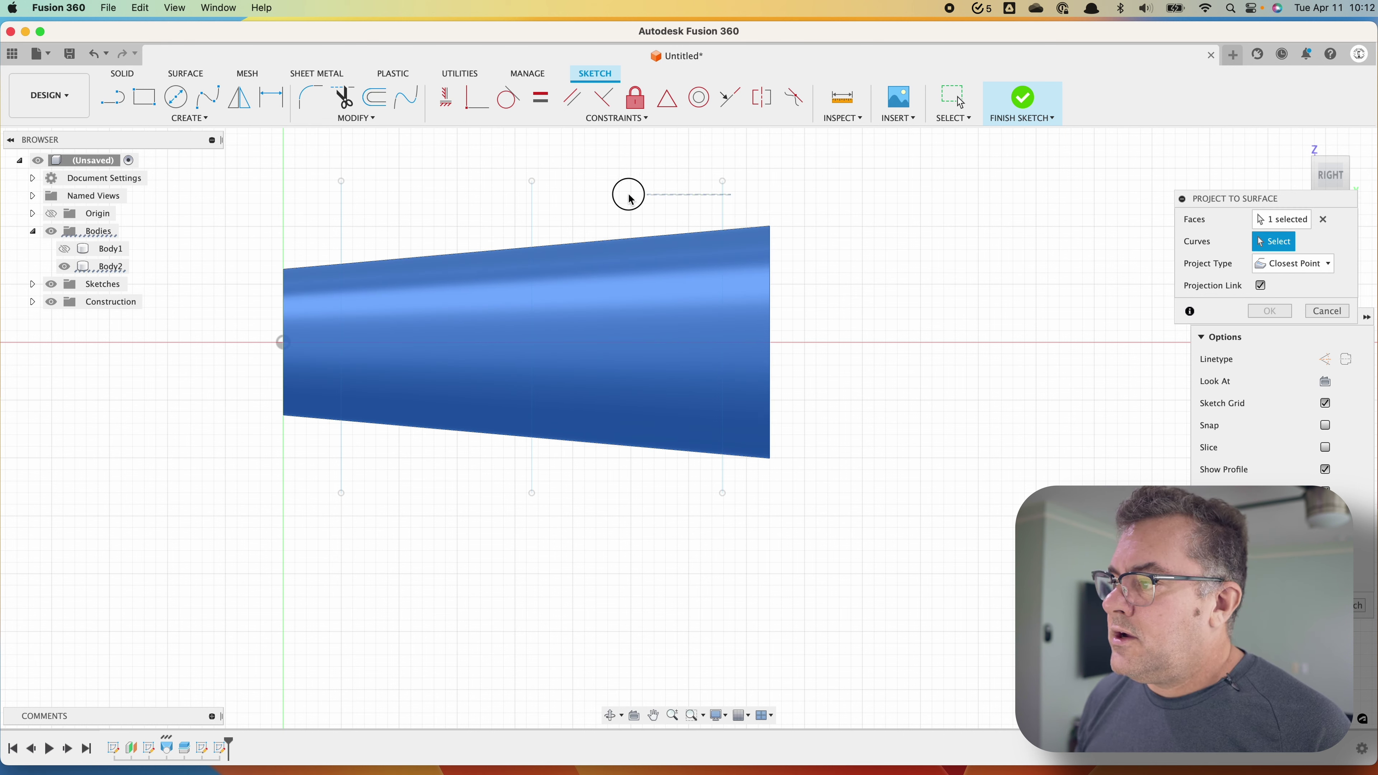
click(351, 205)
click(1294, 264)
click(1262, 300)
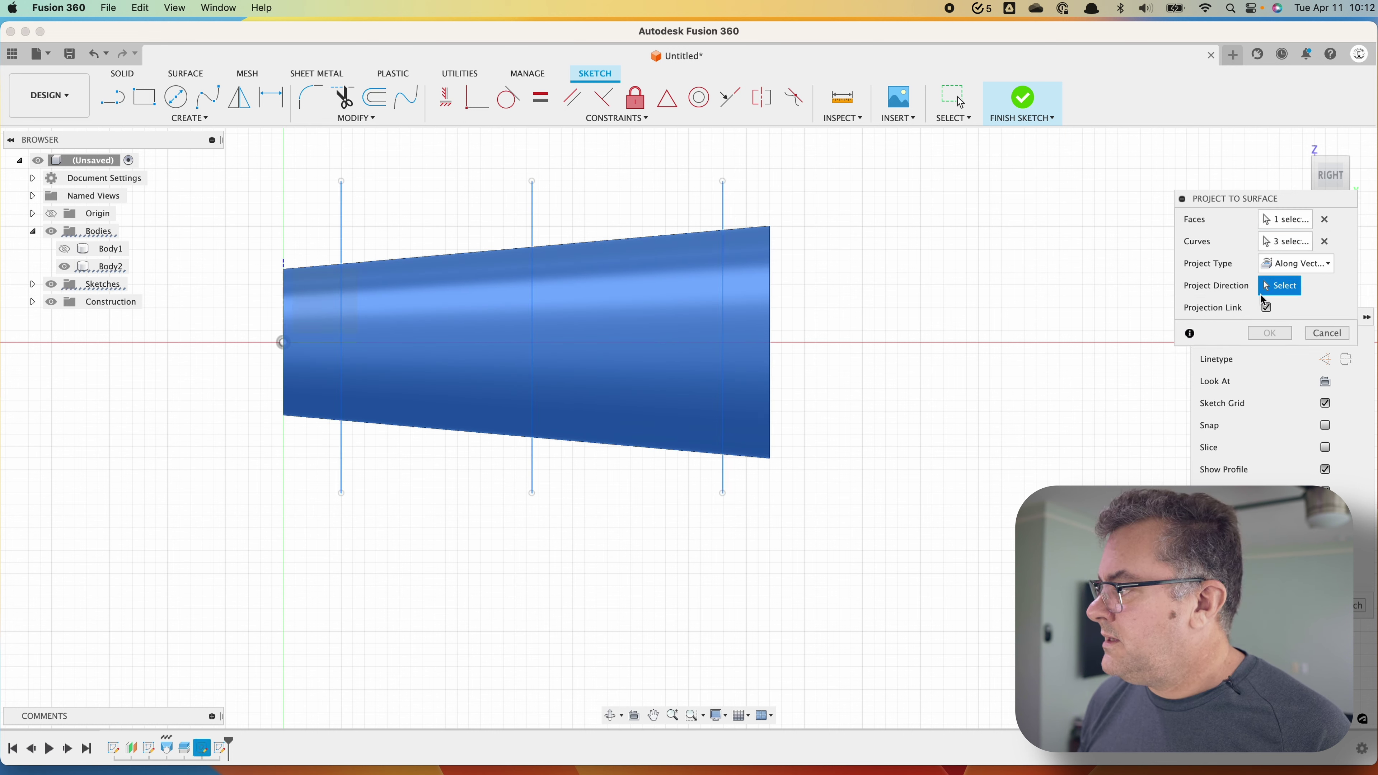
shift+middle_drag(436, 517, 514, 535)
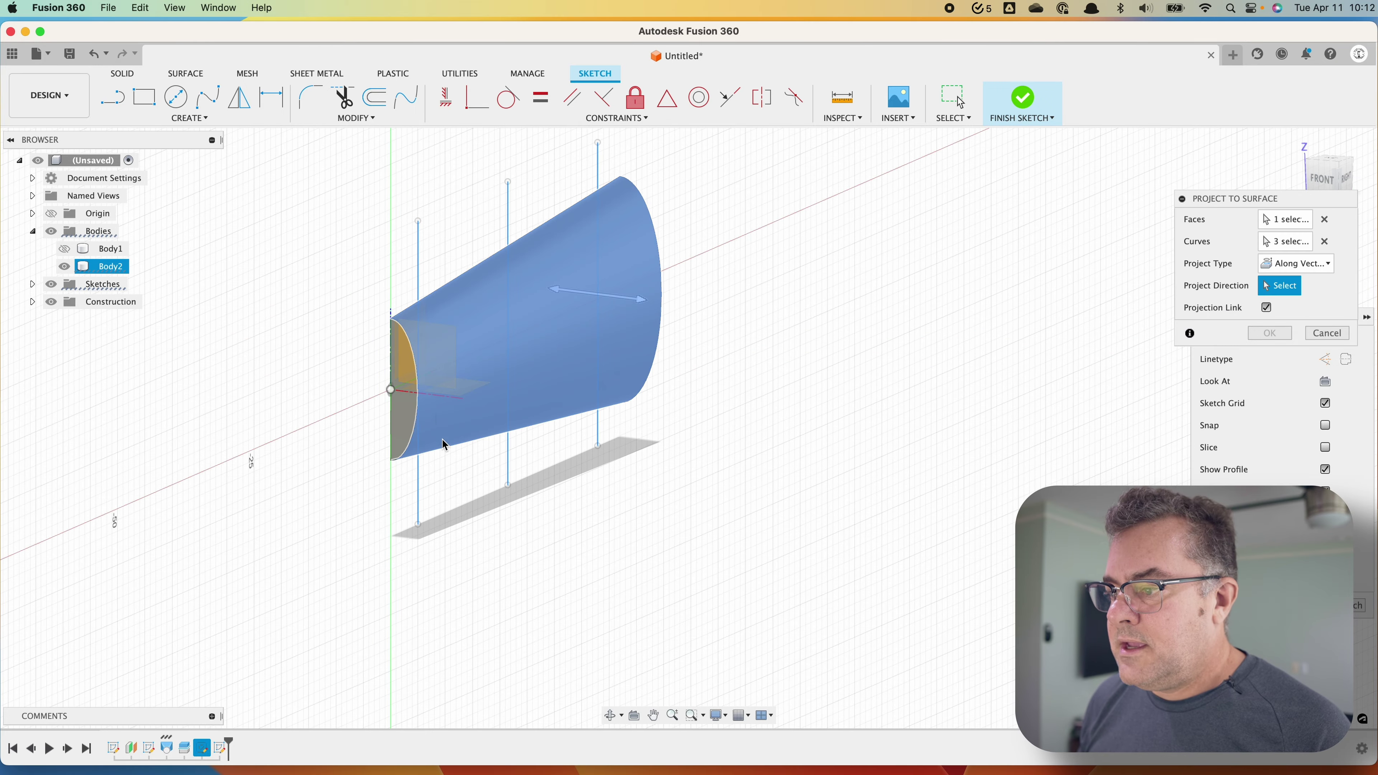
click(446, 397)
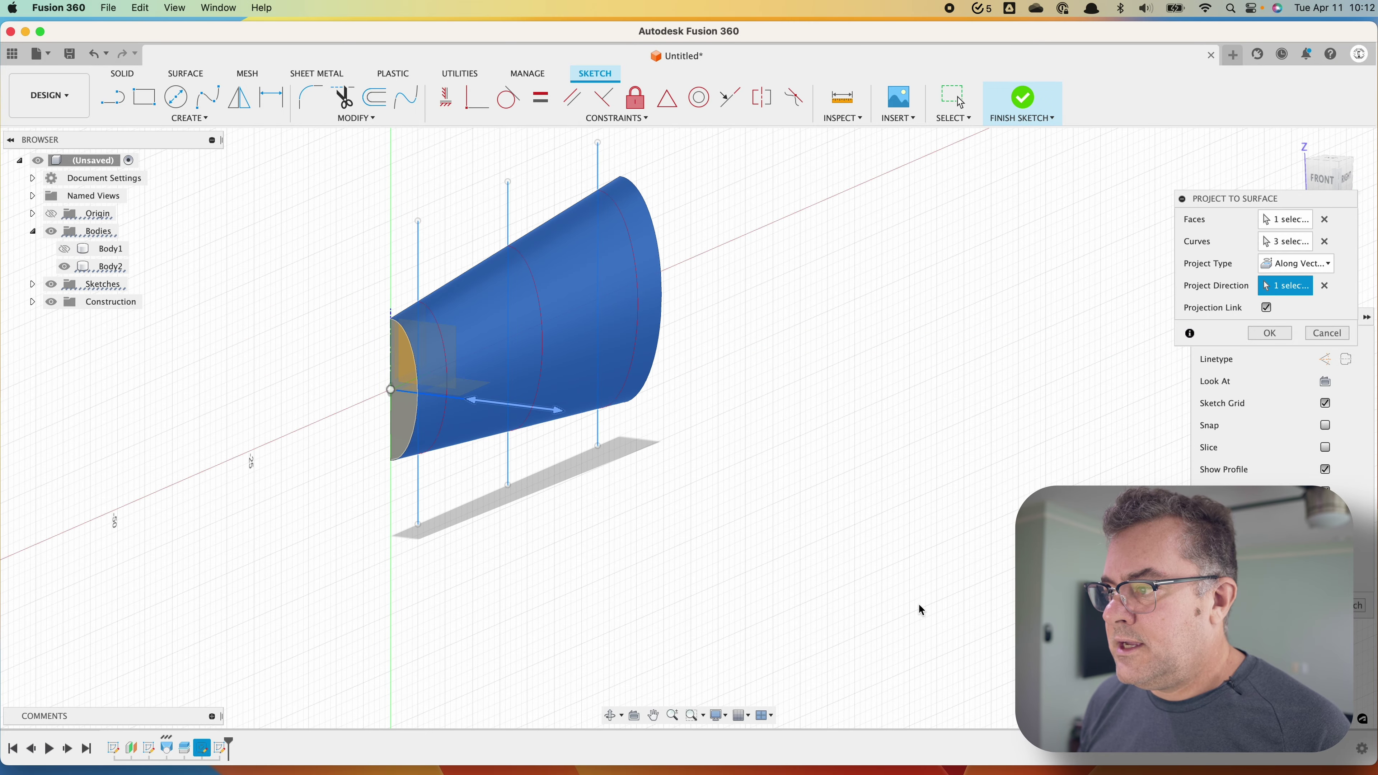
mouse_move(921, 610)
shift+middle_down()
mouse_move(969, 601)
mouse_move(911, 609)
shift+middle_up()
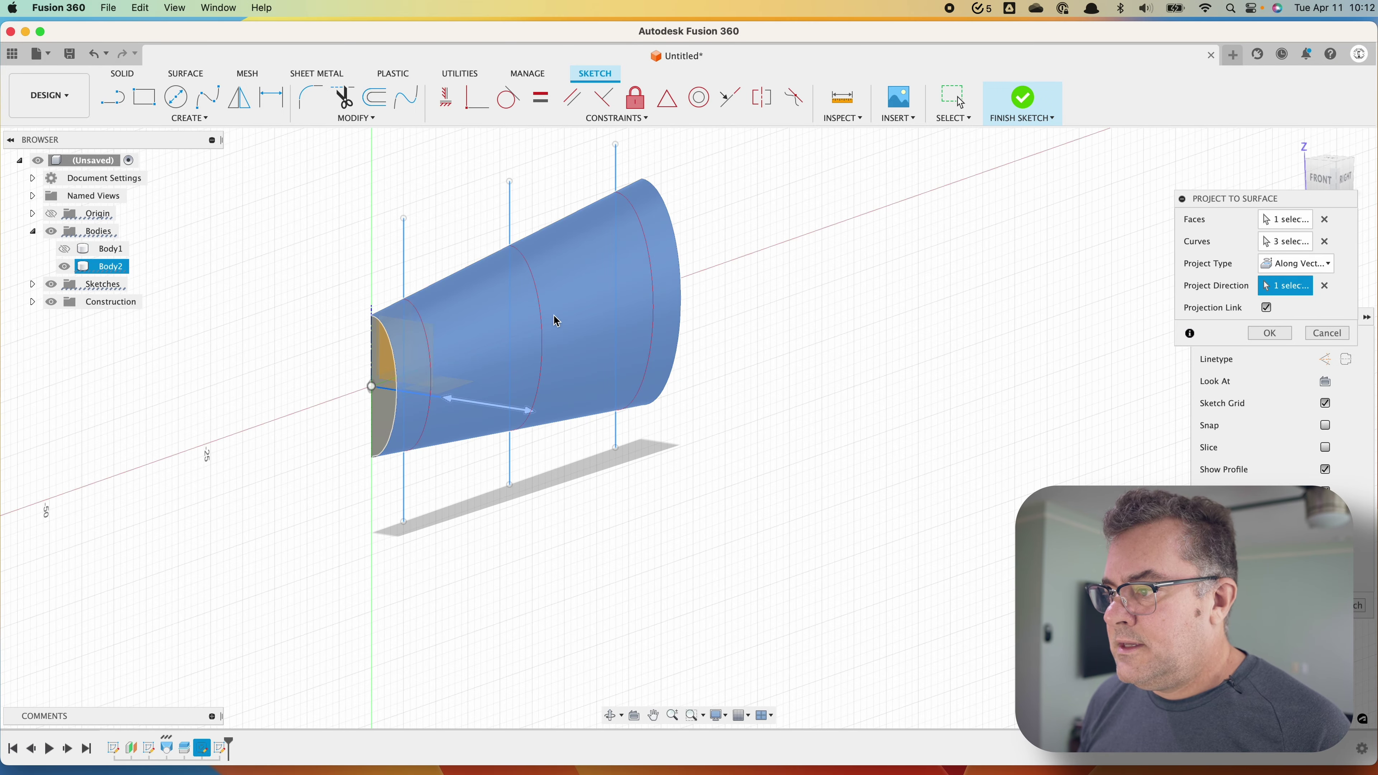
click(1279, 337)
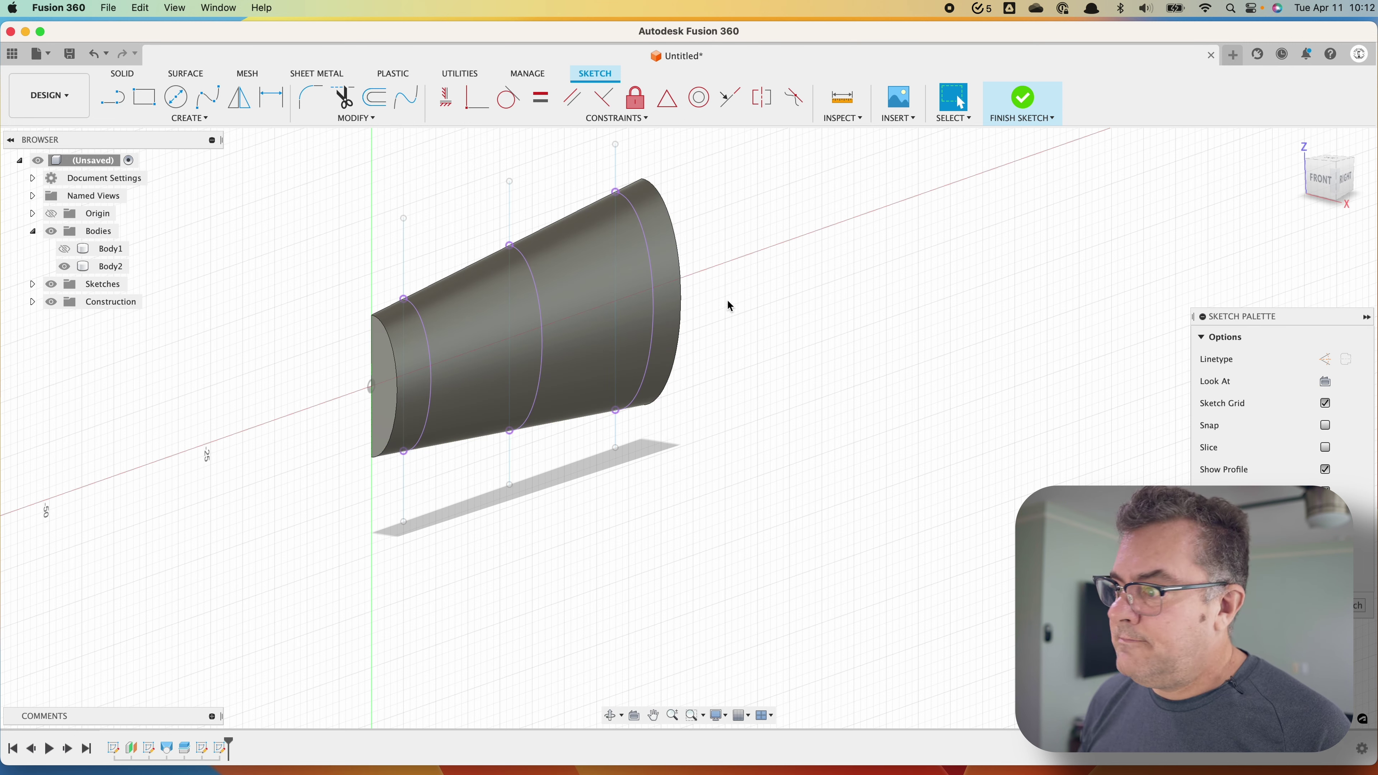
Finish the projection sketch, hide Sketch4, and view Body2 from the right side
click(1341, 609)
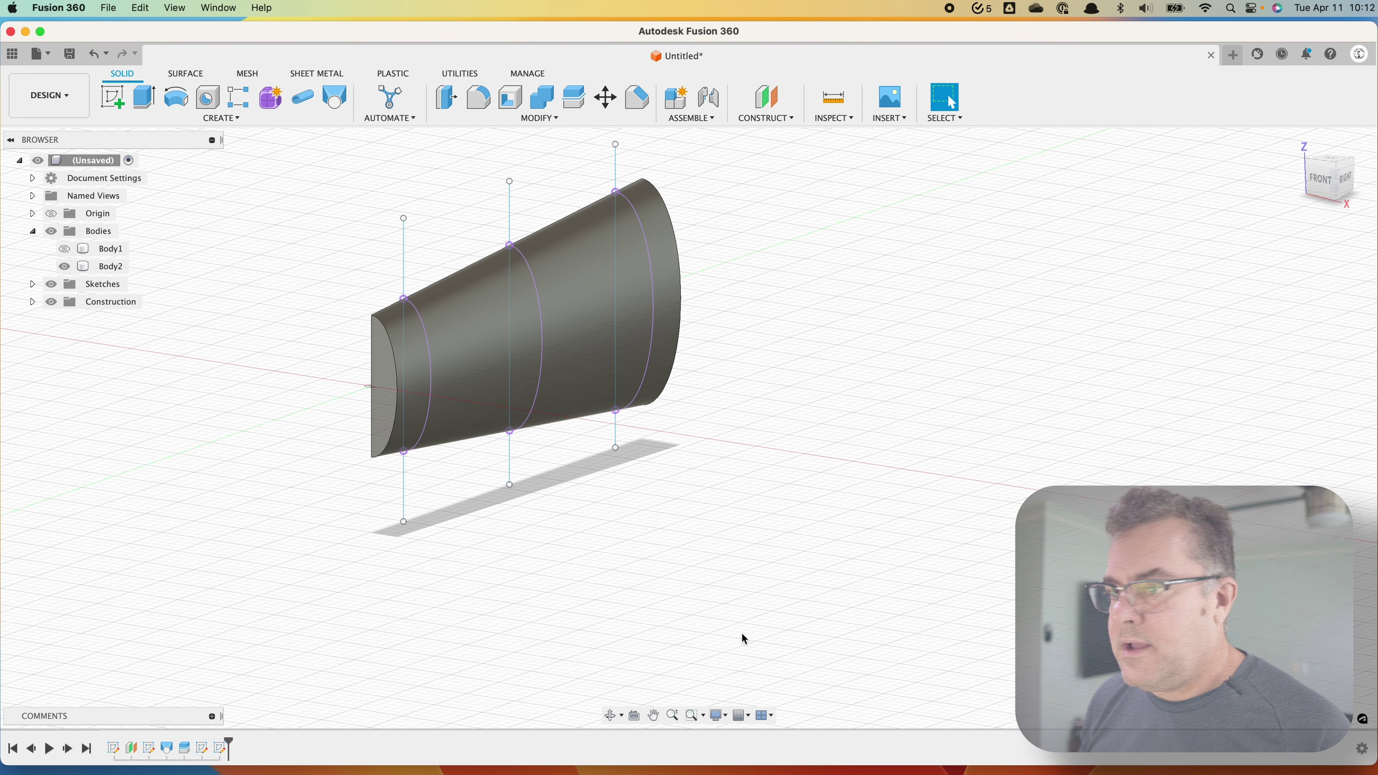
click(32, 284)
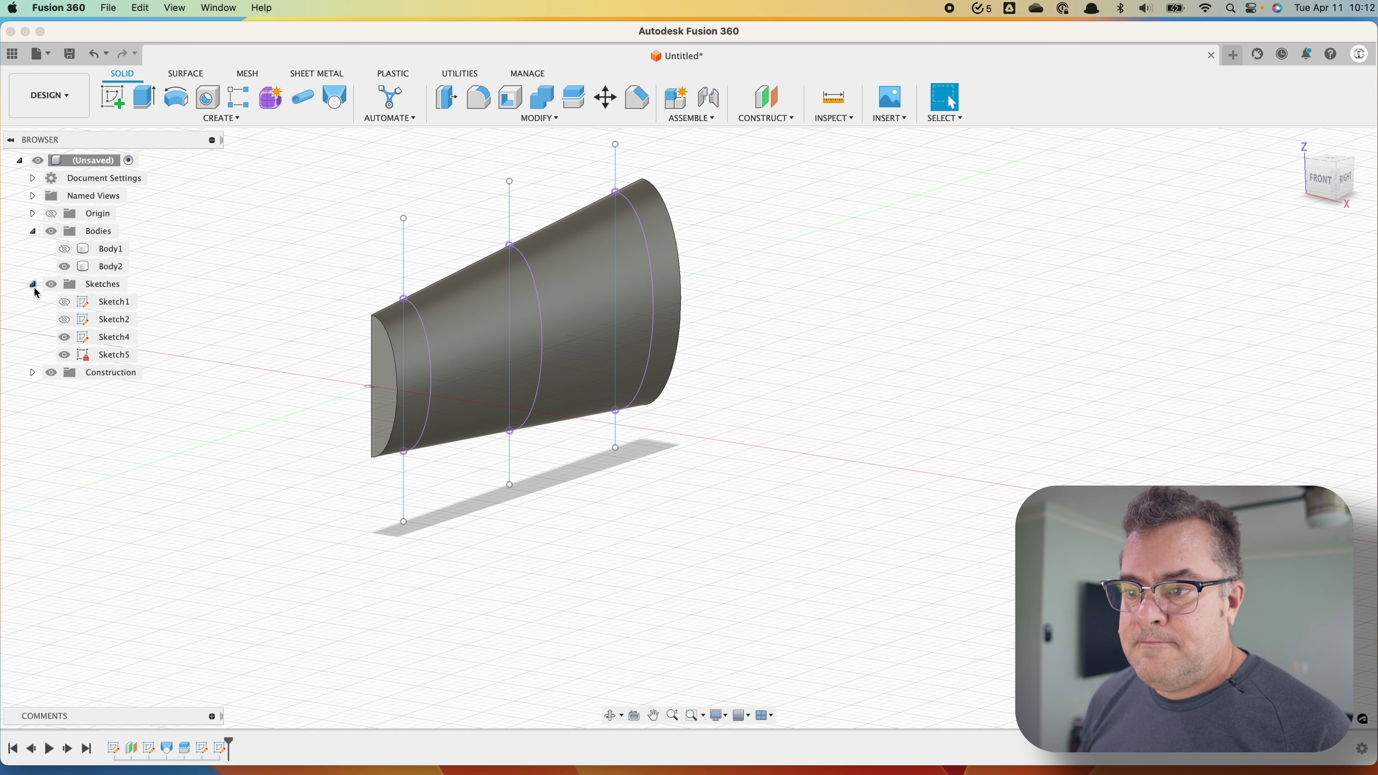
click(62, 336)
click(490, 360)
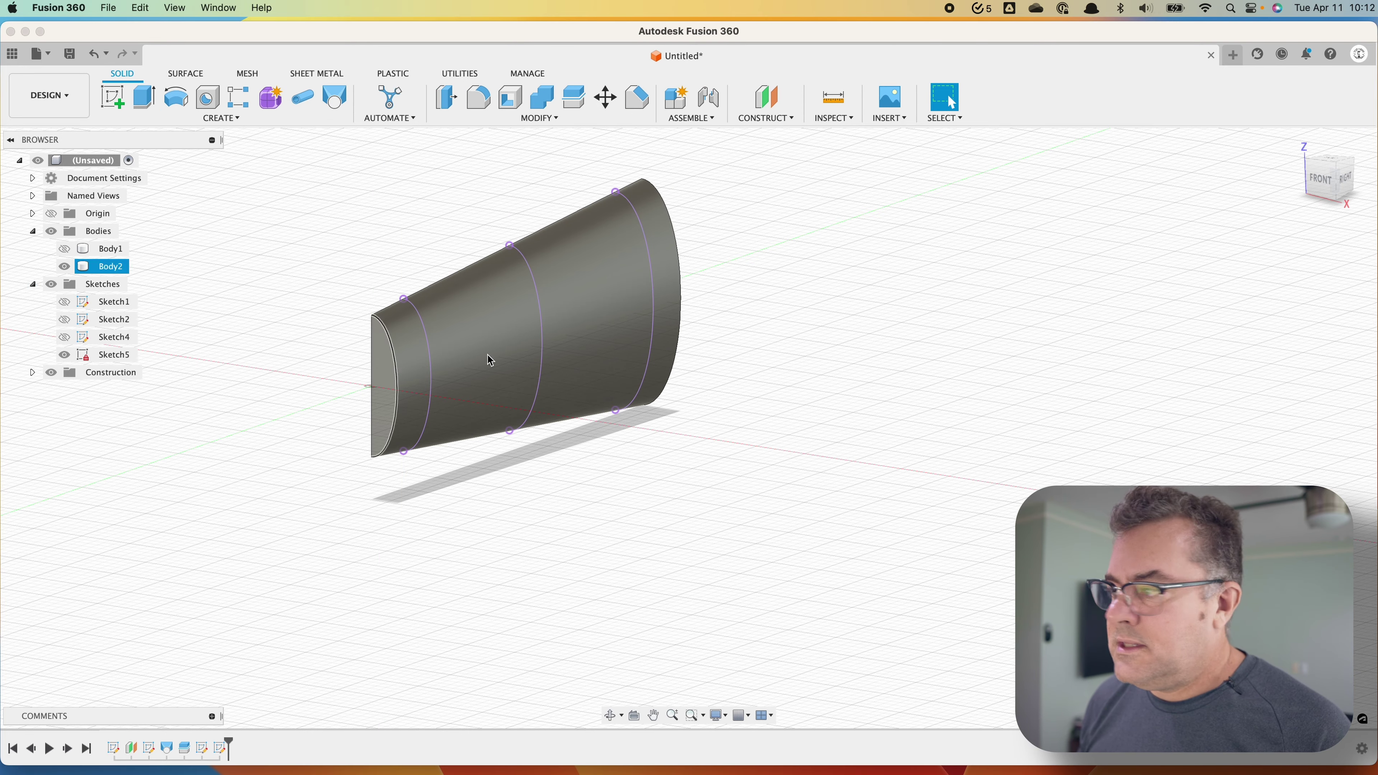
click(1347, 179)
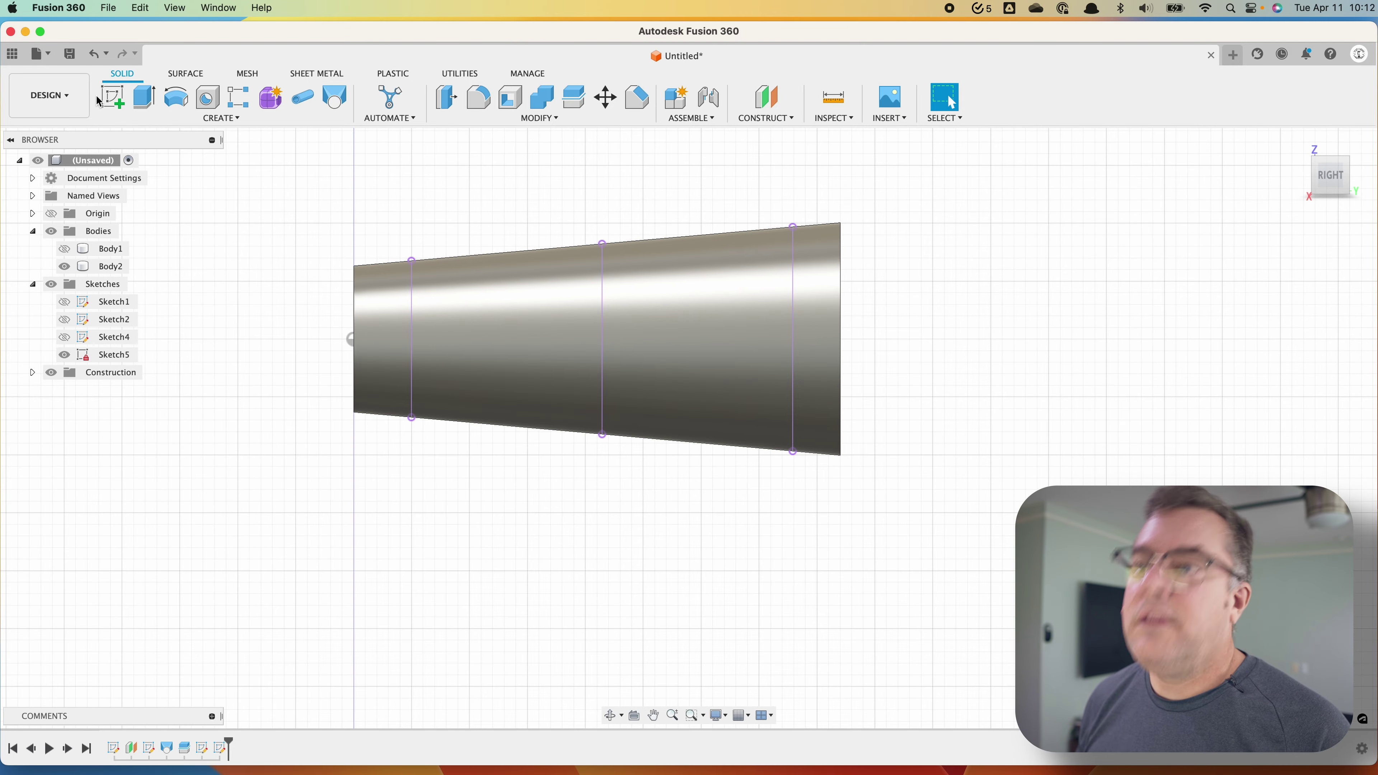
Edit Sketch5 to project the half-body's top edge into it, then hide Body2
click(108, 96)
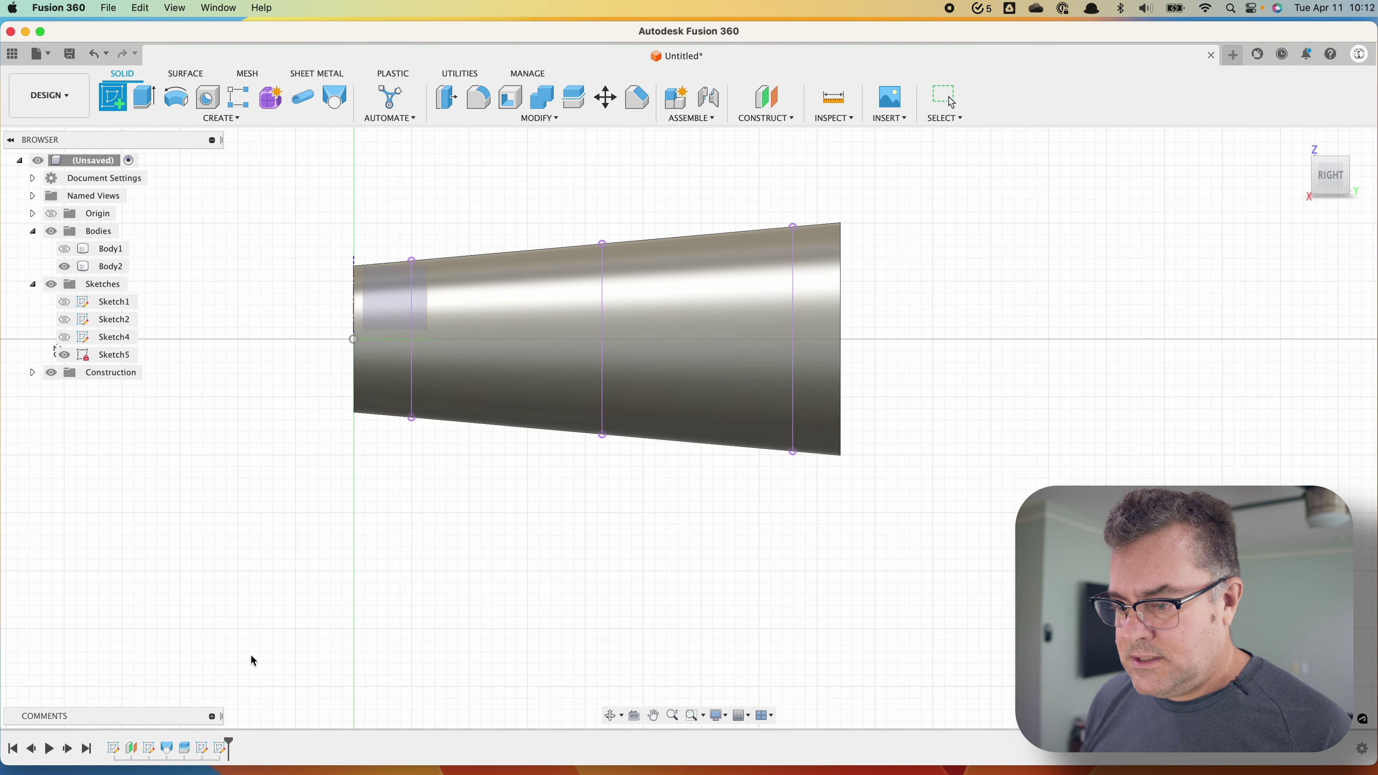
key(Escape)
right_click(225, 754)
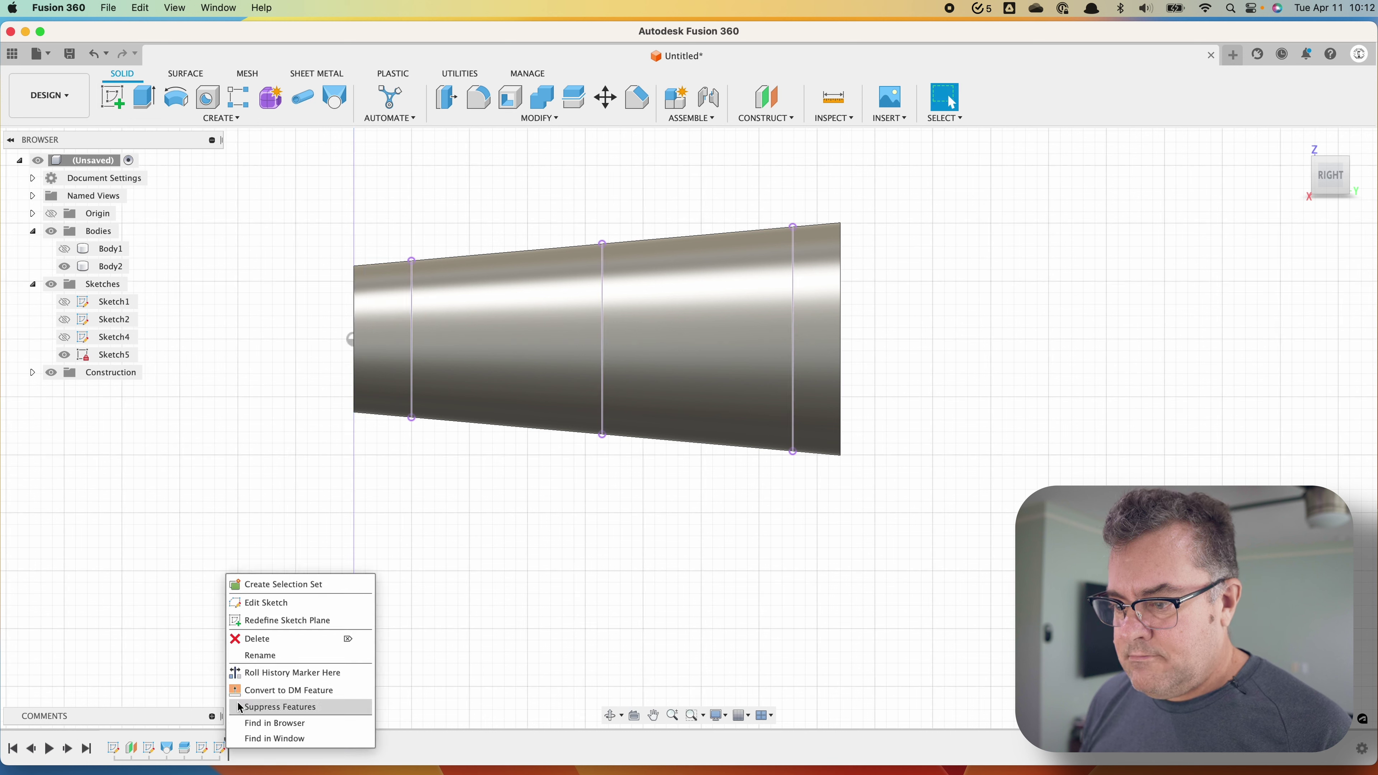
click(267, 602)
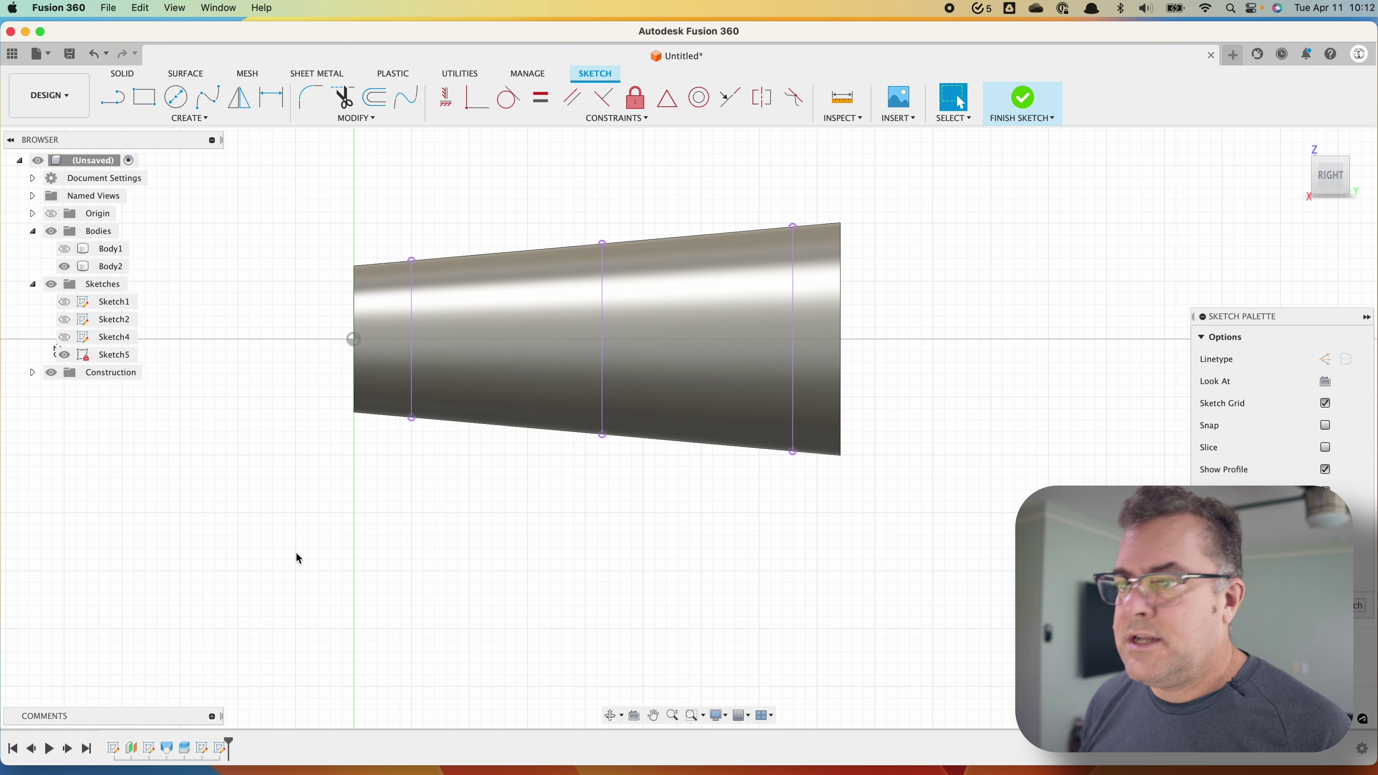
click(147, 120)
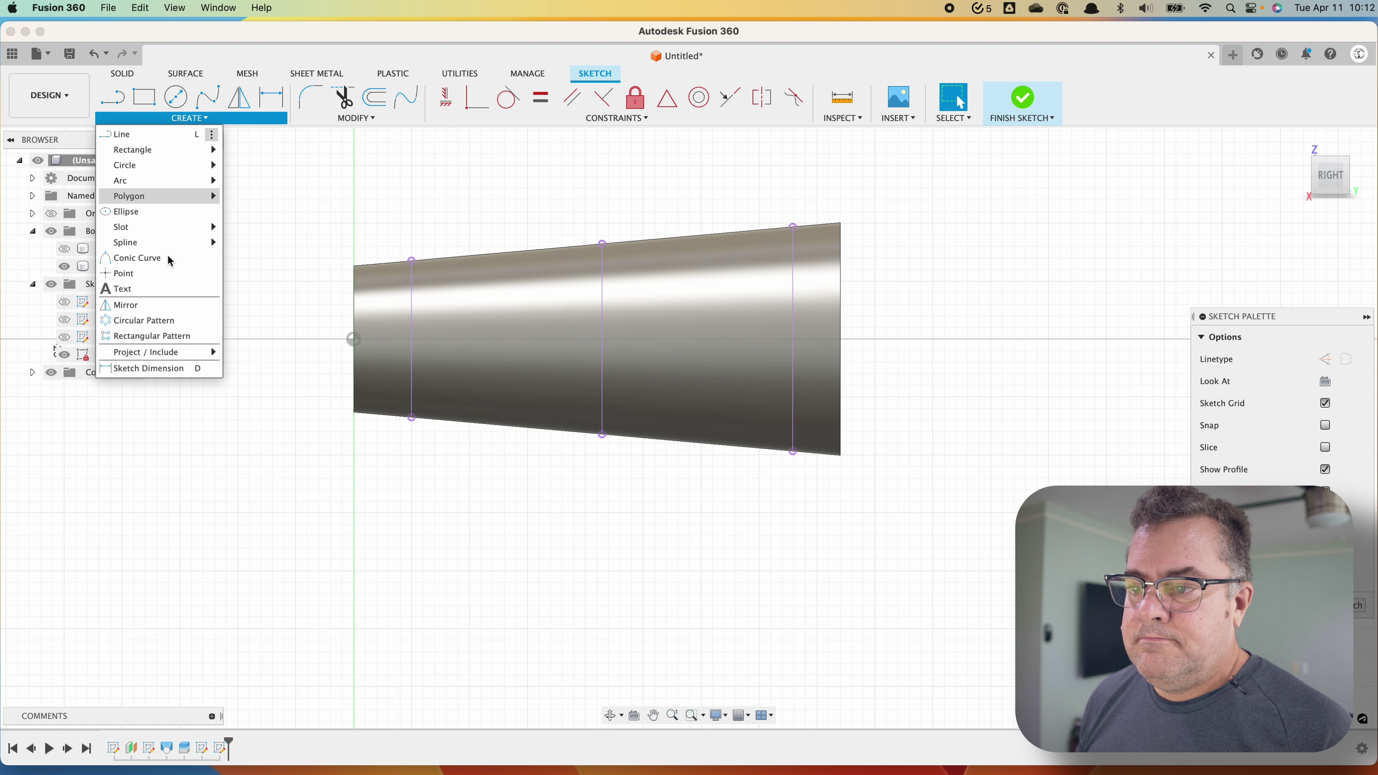
mouse_move(179, 352)
click(270, 358)
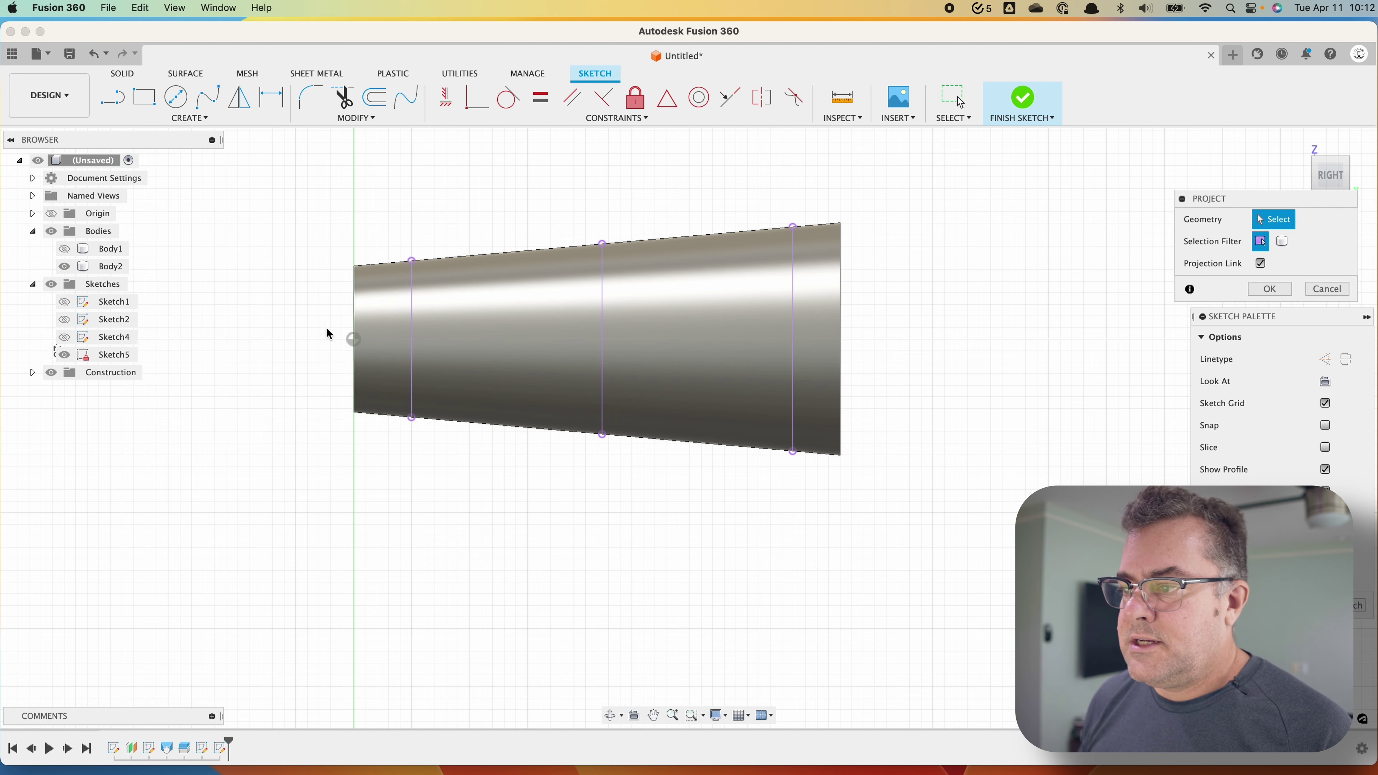
click(451, 262)
click(1258, 288)
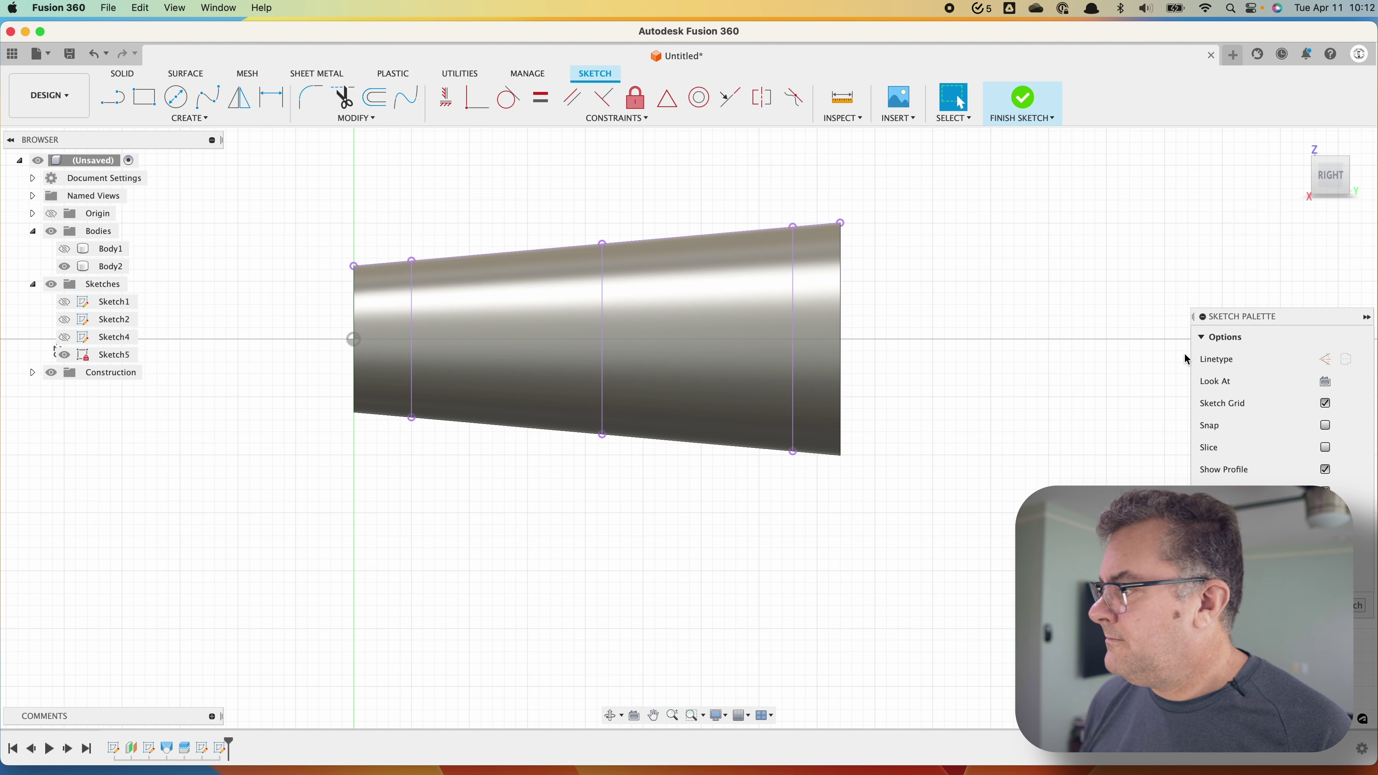
click(1355, 607)
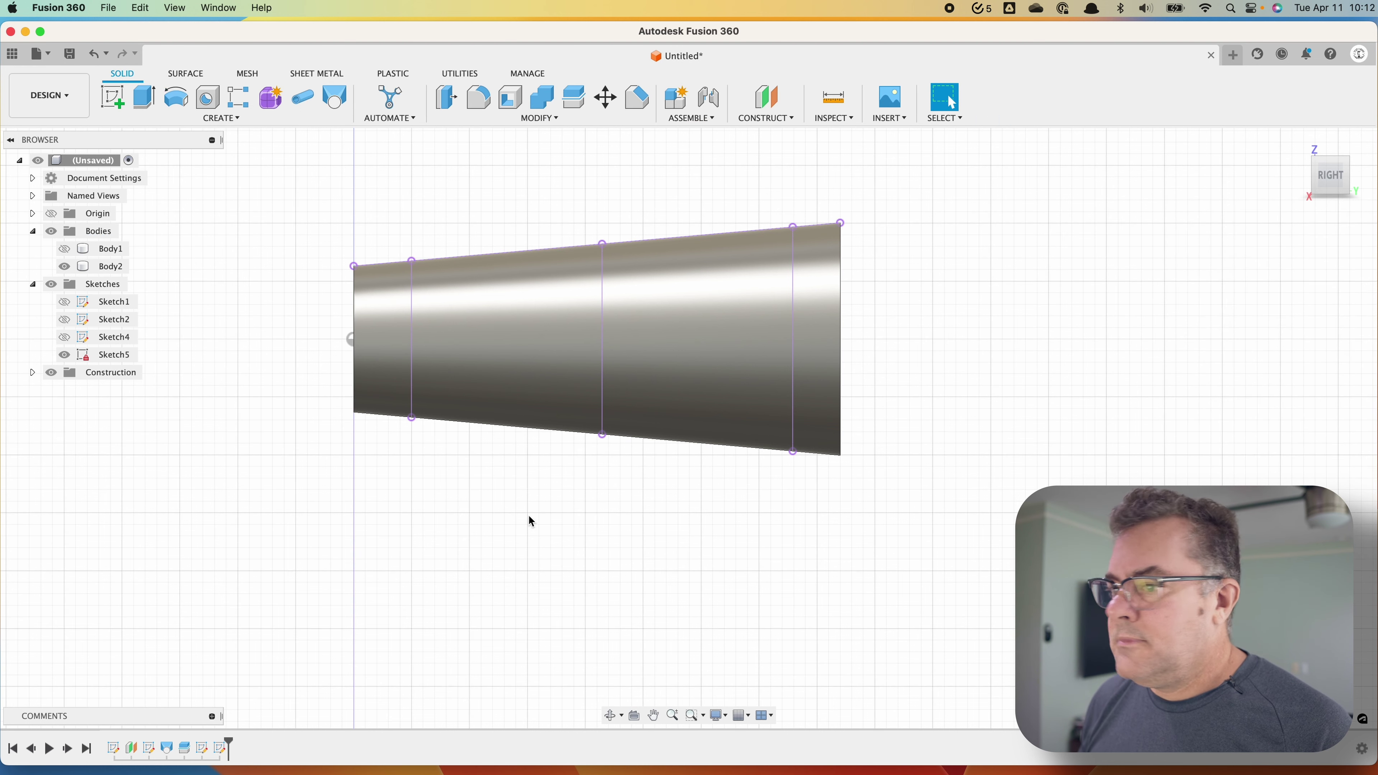
click(64, 266)
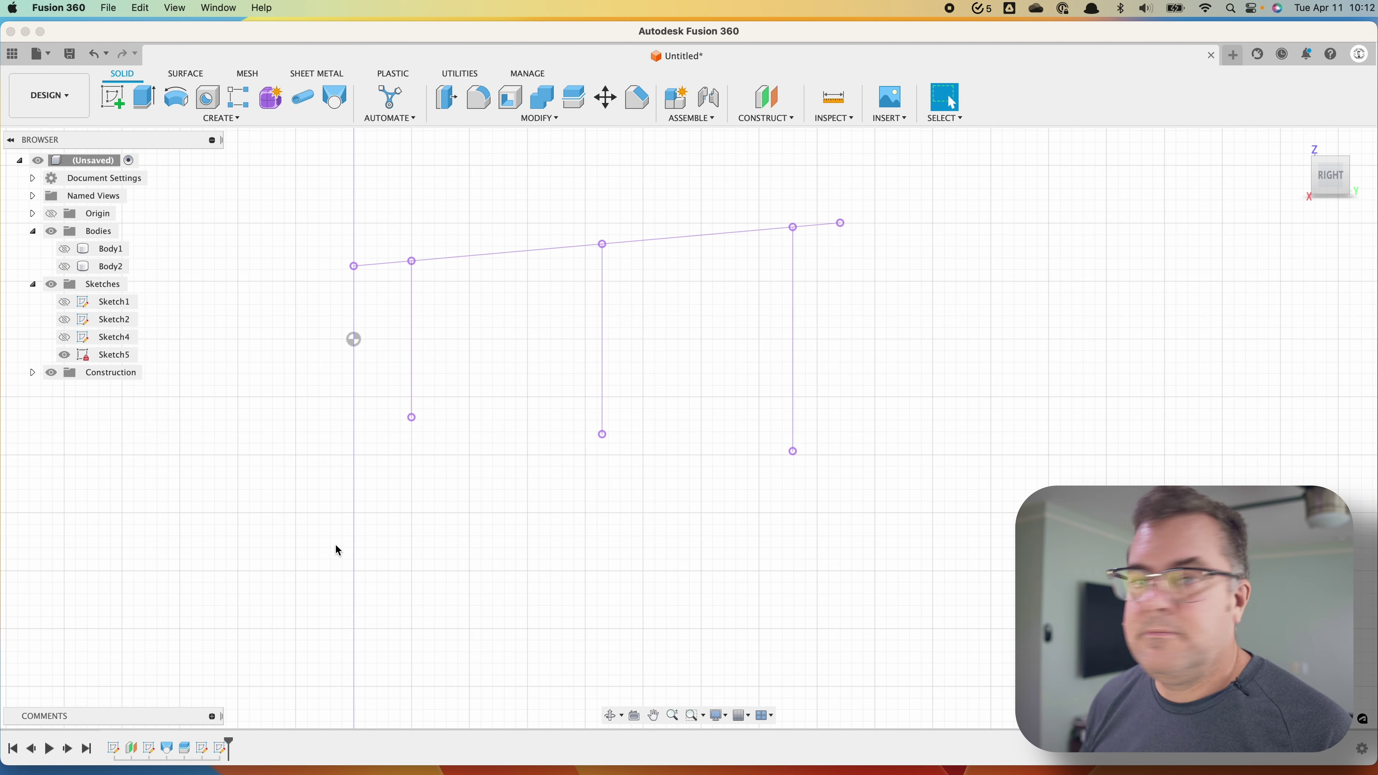
Reopen the rib line sketch for editing, viewed flat from the right side
mouse_move(440, 406)
shift+middle_down()
mouse_move(455, 514)
mouse_move(489, 527)
shift+middle_up()
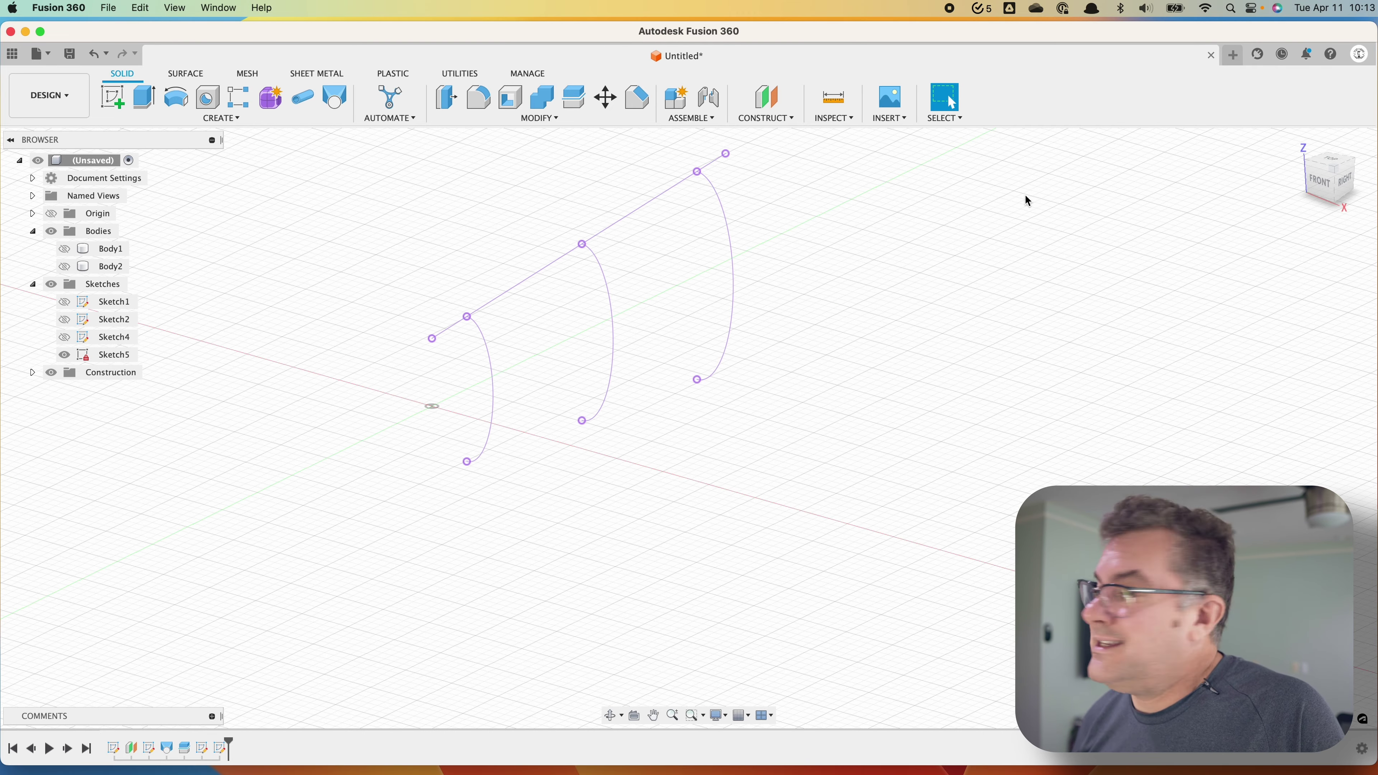
double_click(445, 330)
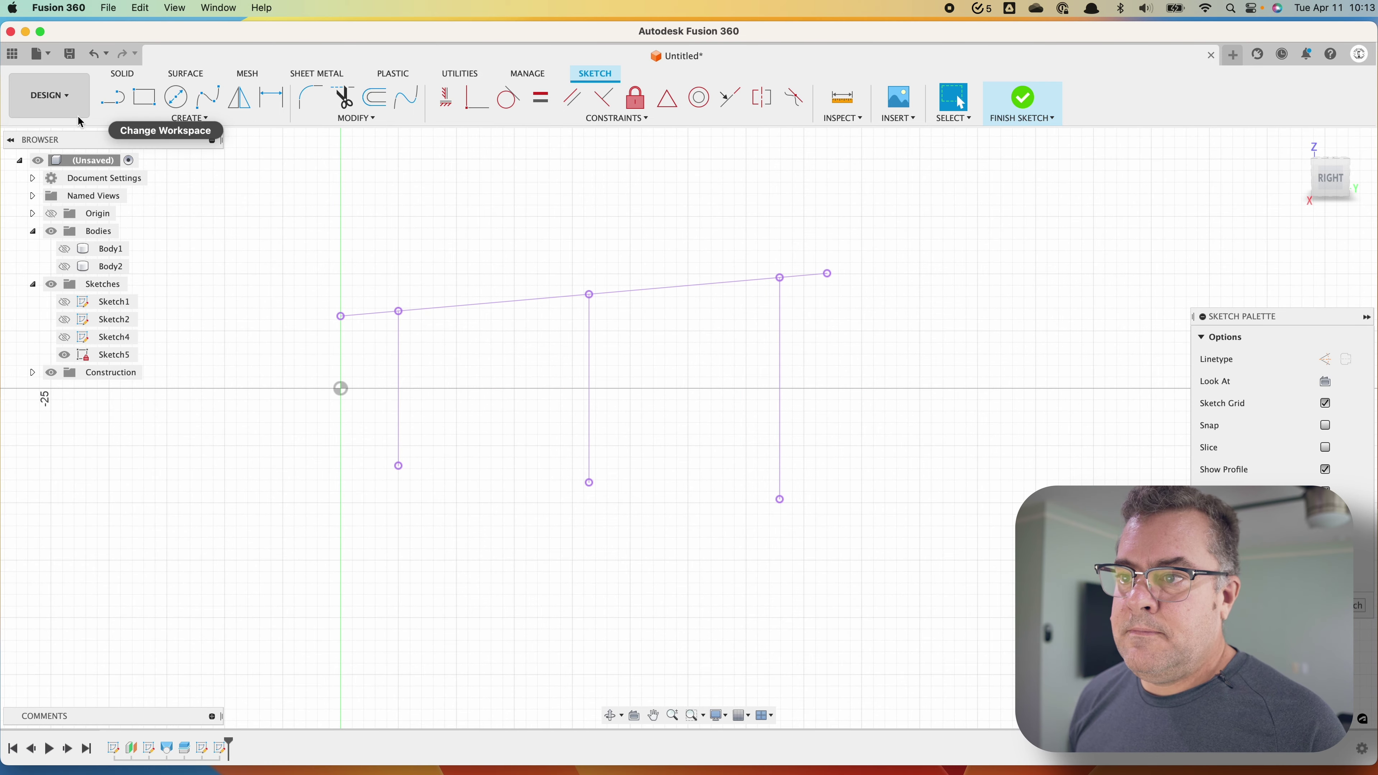
click(113, 98)
Draw a 5.3 mm vertical construction line up from the first rib line's top endpoint
click(1325, 360)
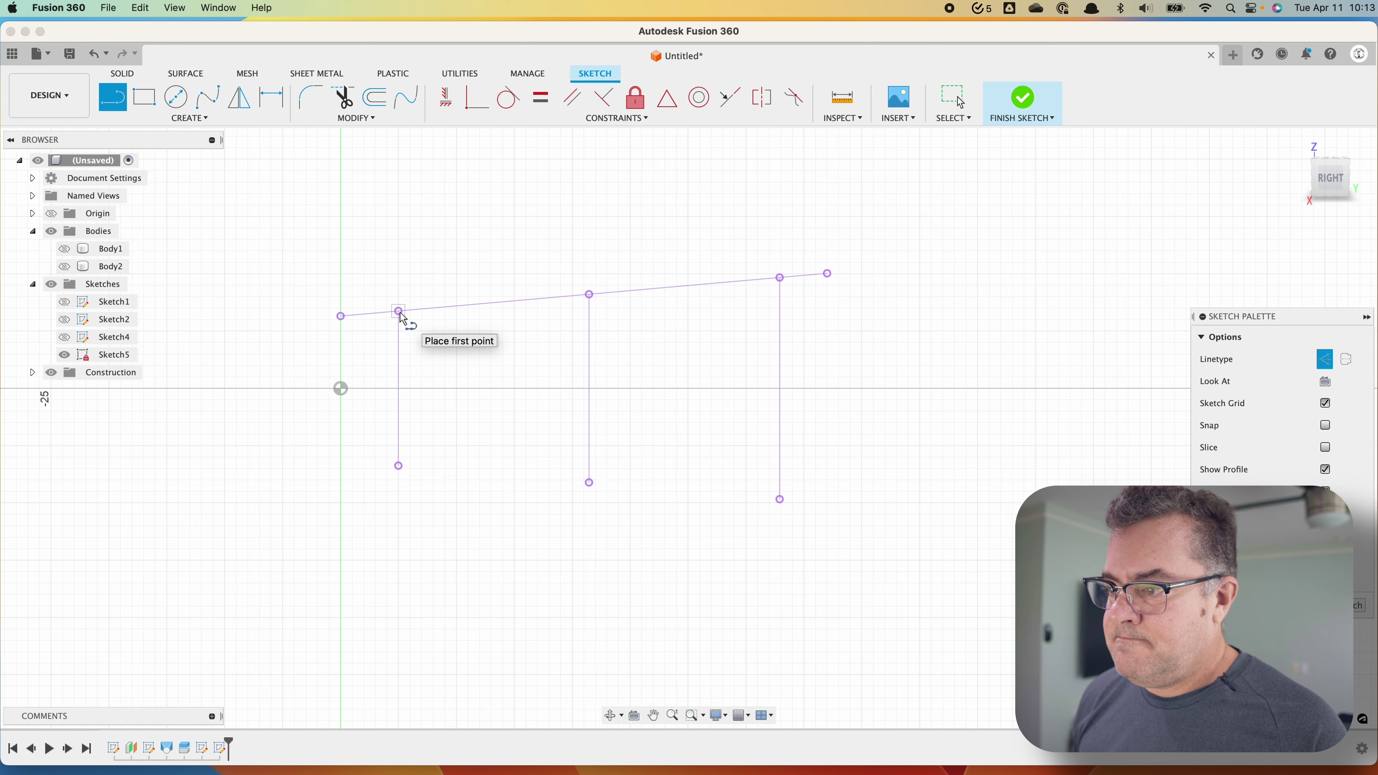
click(398, 312)
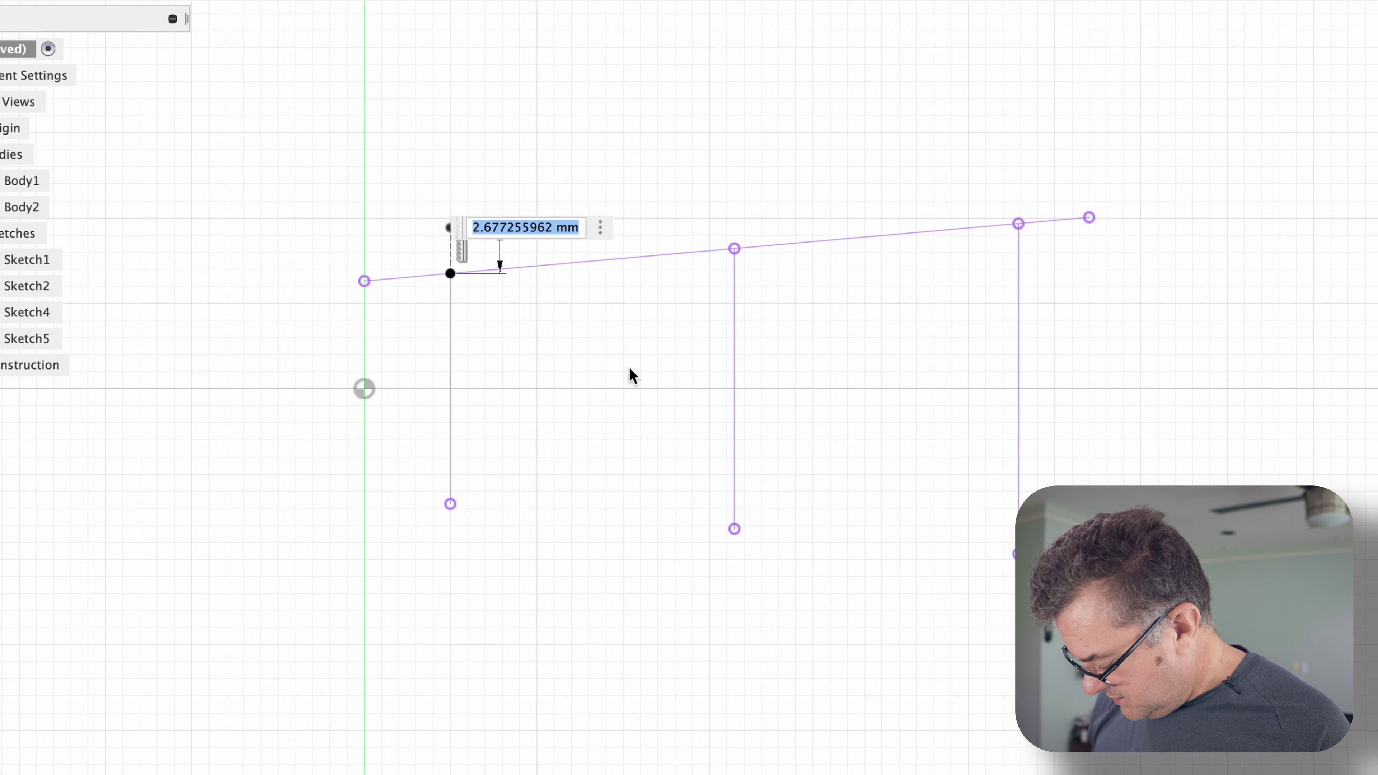
text(5.3)
key(Return)
key(d)
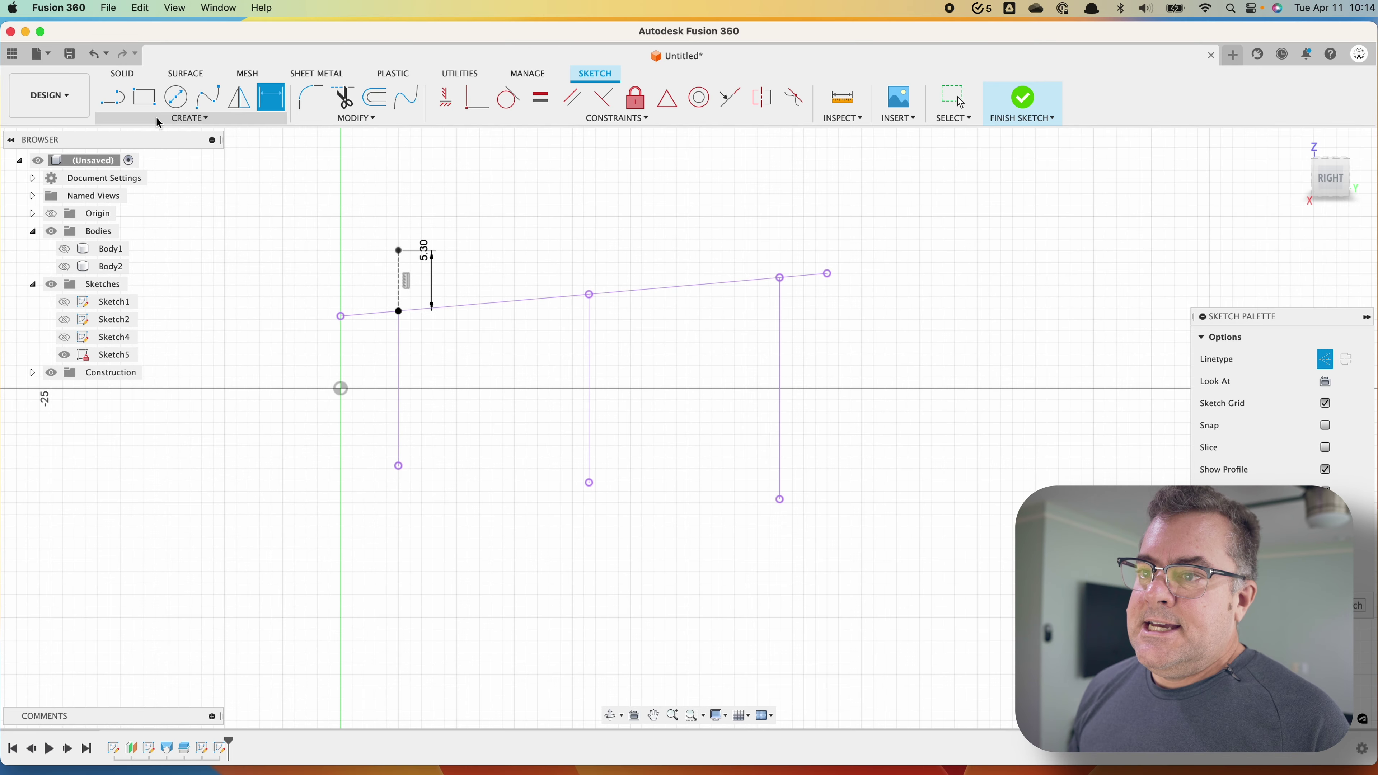
click(208, 102)
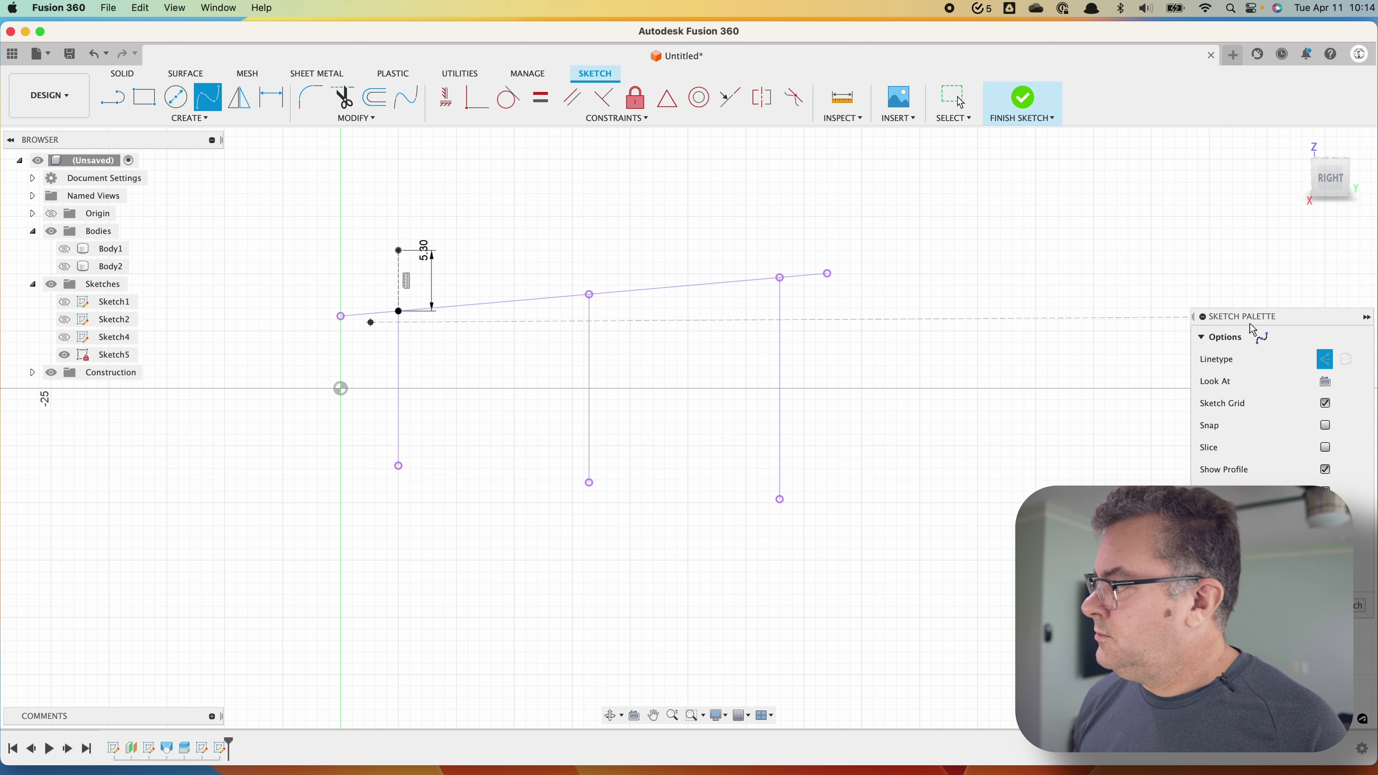
Close the first rib's spline arch with a horizontal base line and widen the dome by dragging spline points
click(1324, 359)
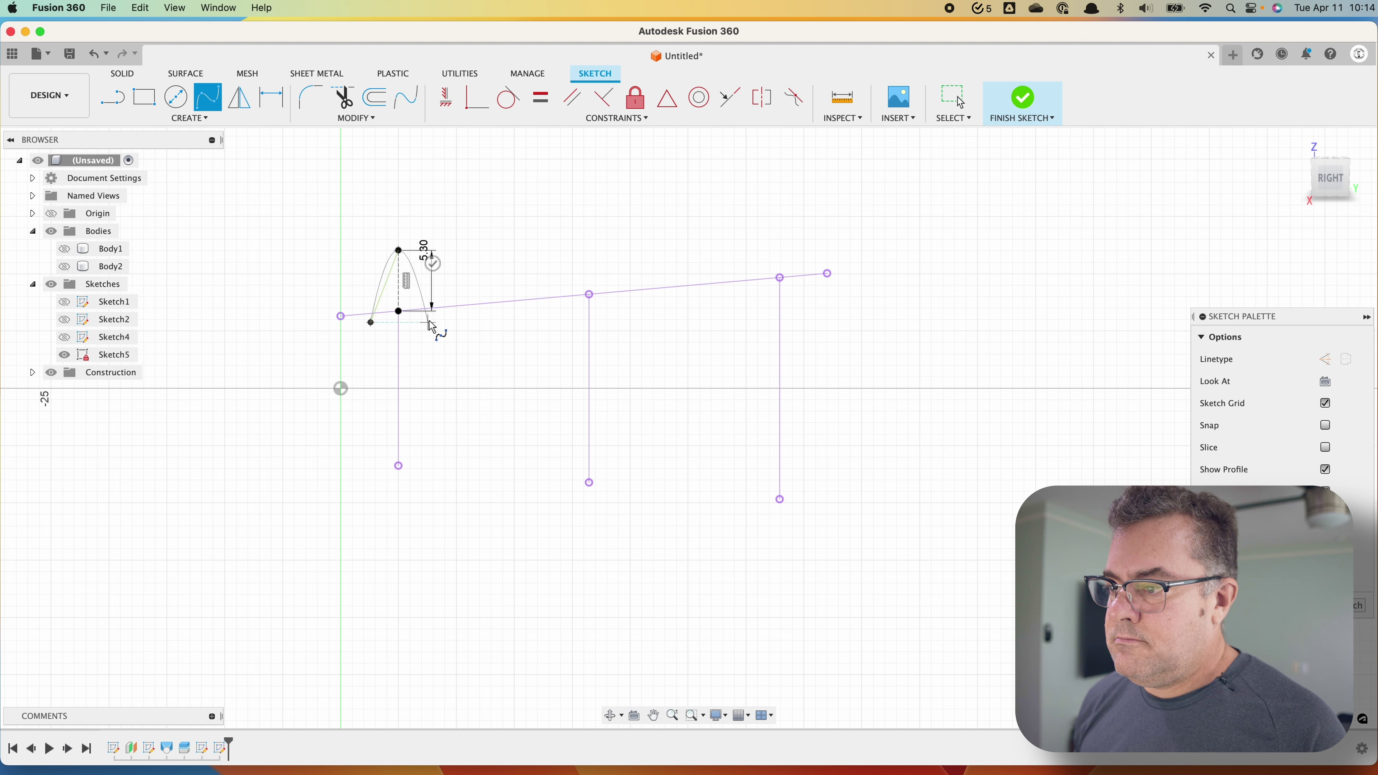
click(112, 97)
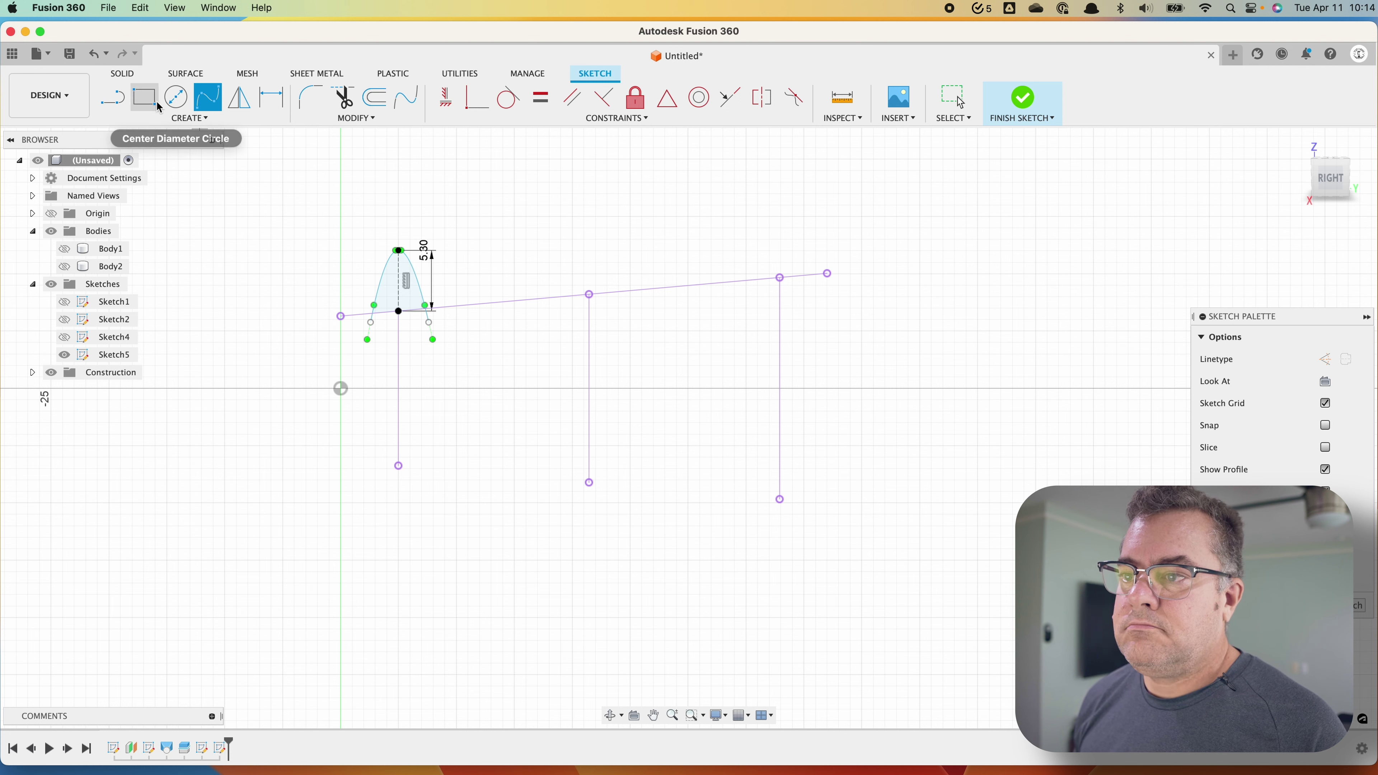
click(371, 322)
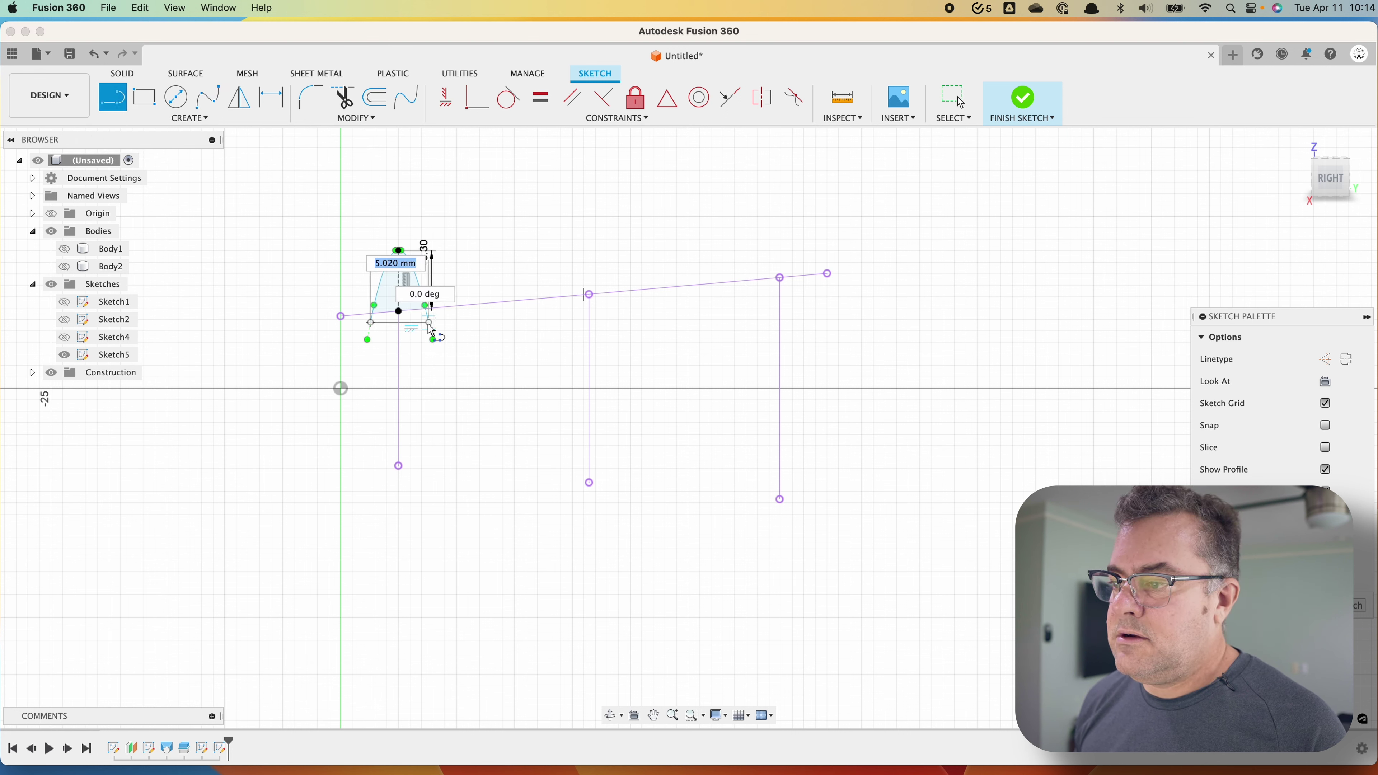
click(428, 322)
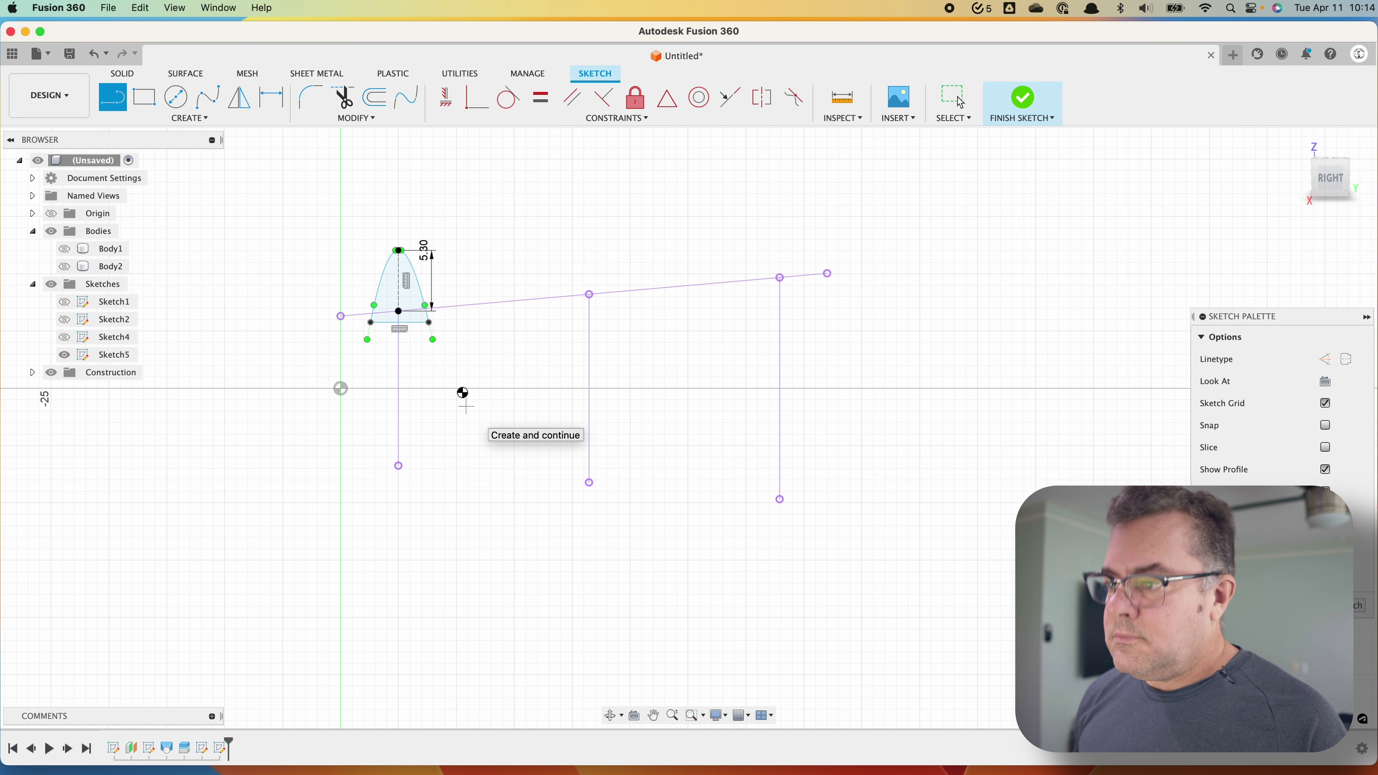
key(Escape)
click(412, 251)
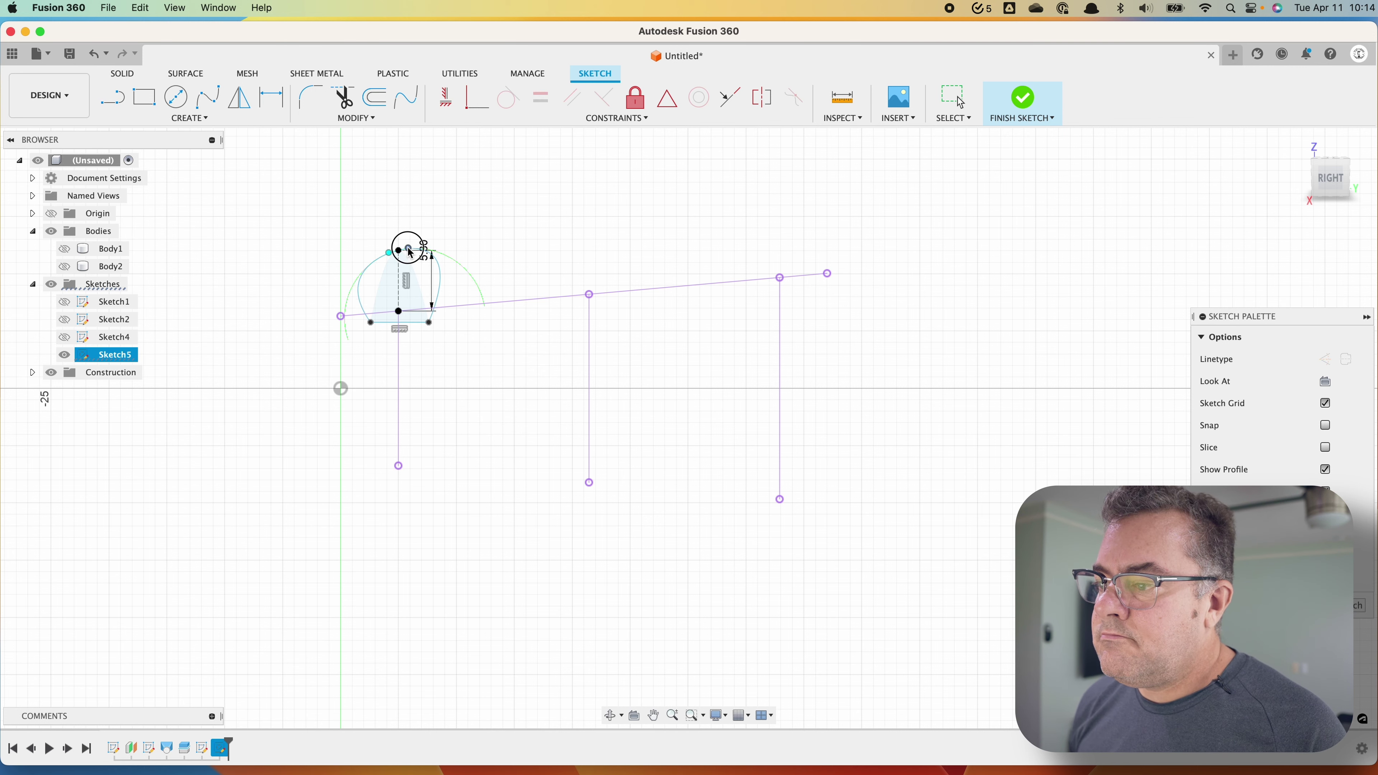
scroll(410, 252, up, 5)
drag(408, 251, 401, 248)
click(500, 483)
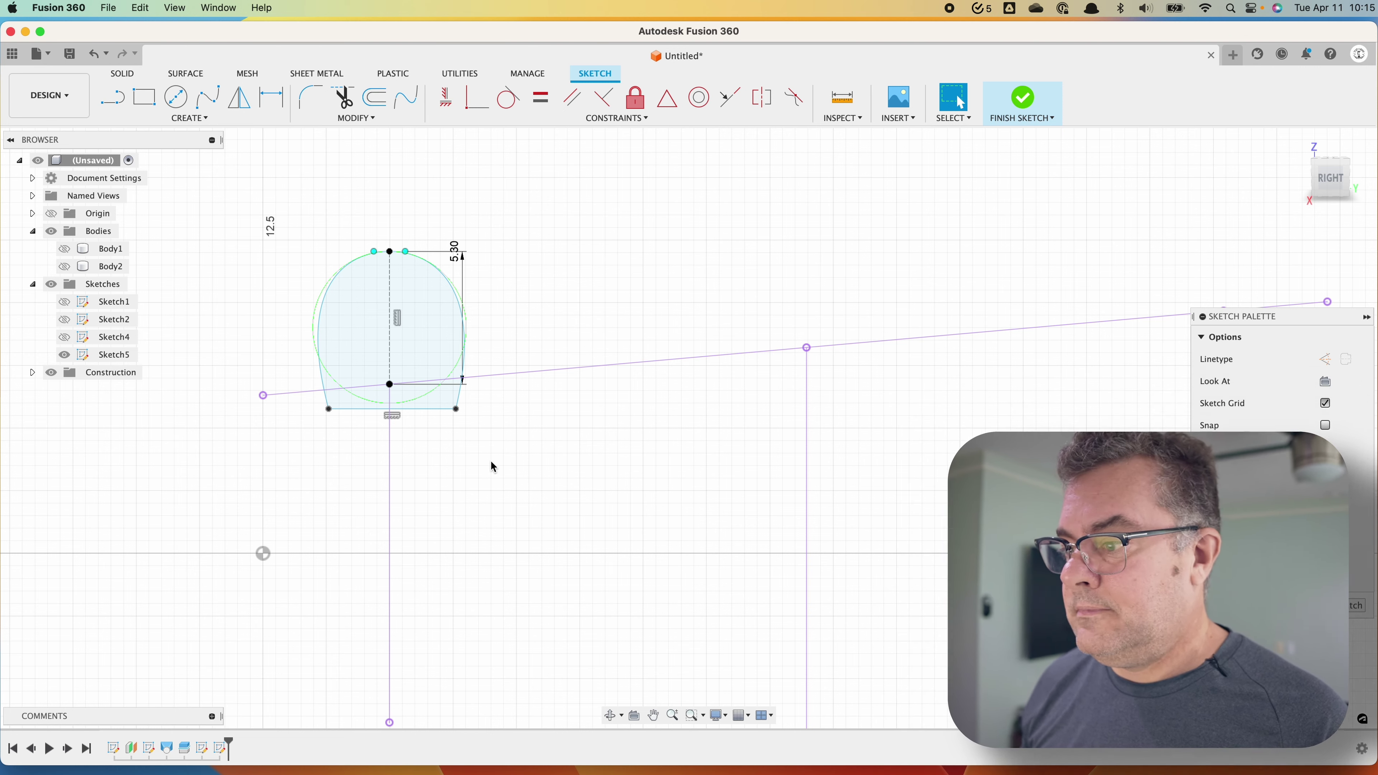
scroll(471, 474, down, 4)
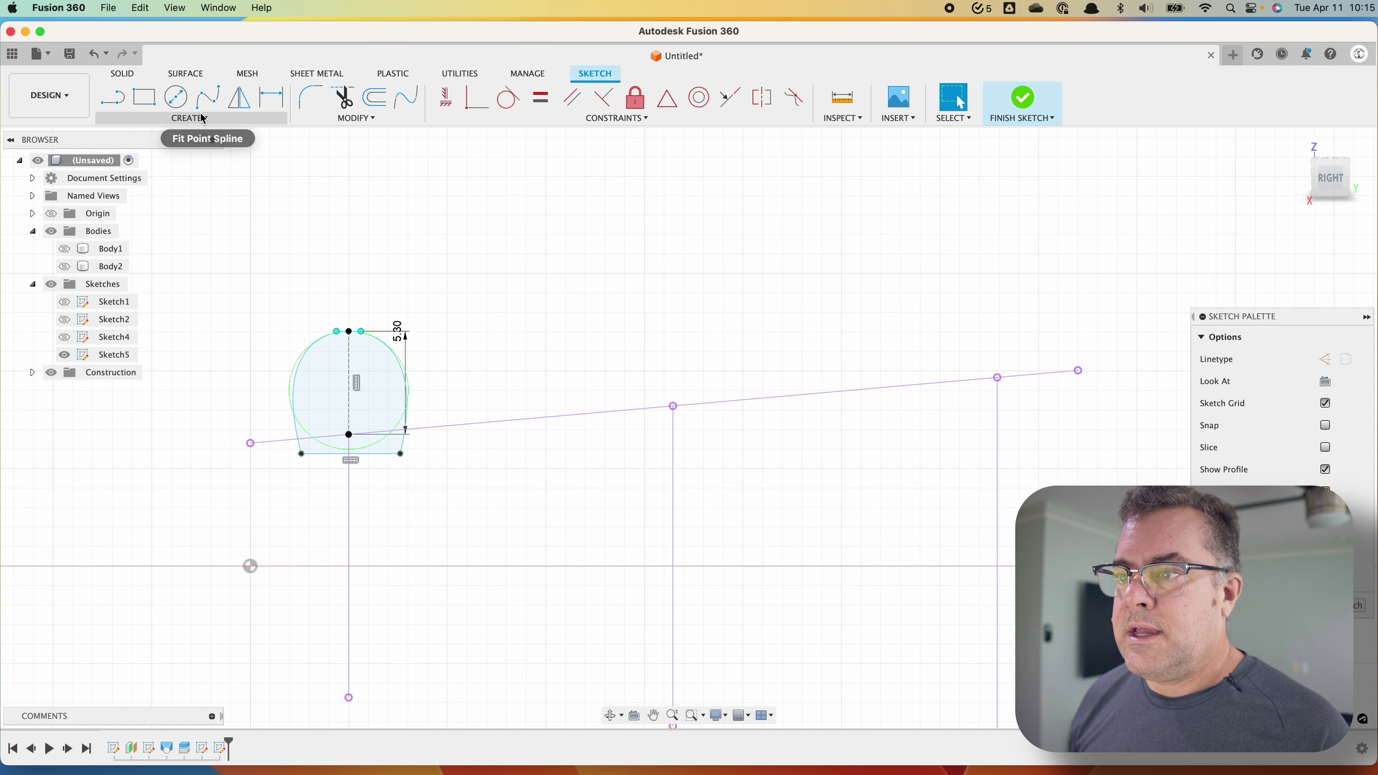
click(188, 118)
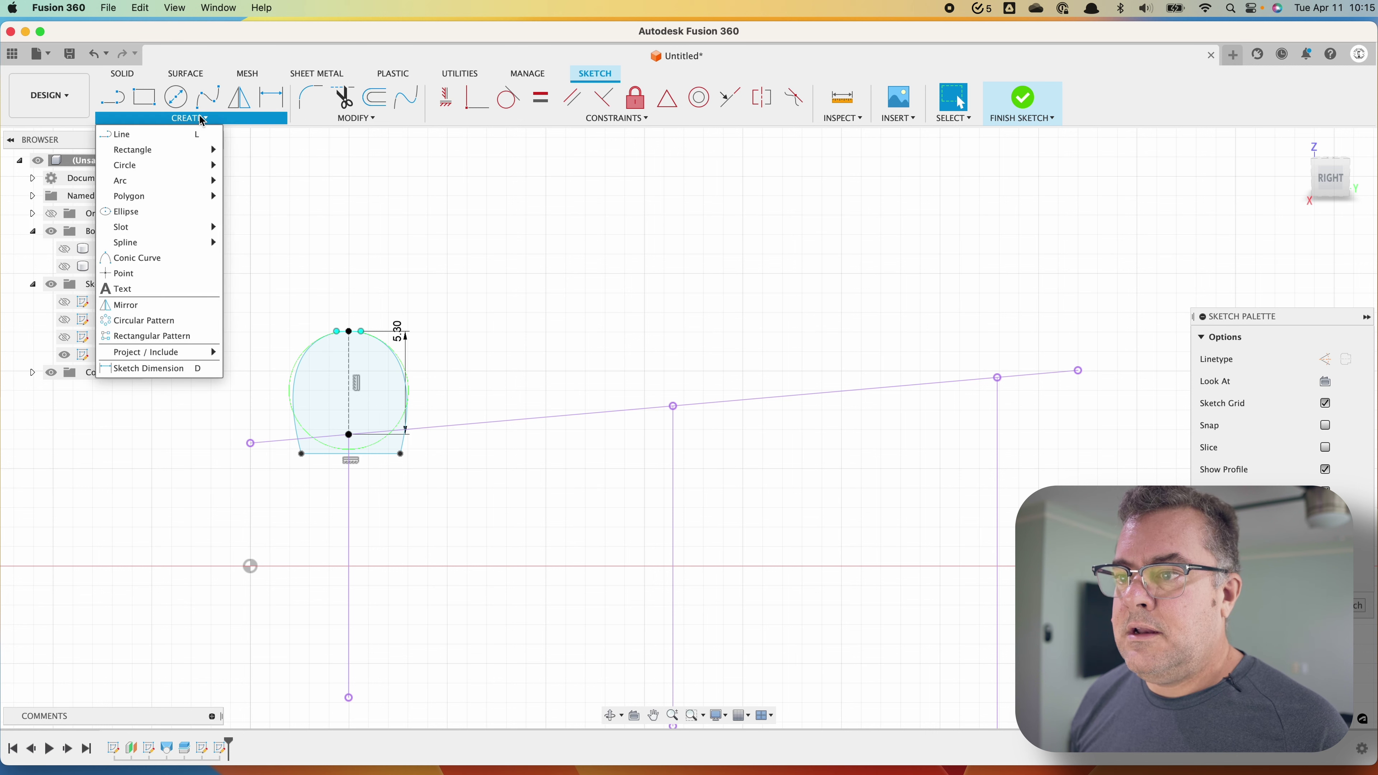
Pattern the dome profile three times along the sloped top line, 16.479 mm apart, and finish the sketch
click(174, 341)
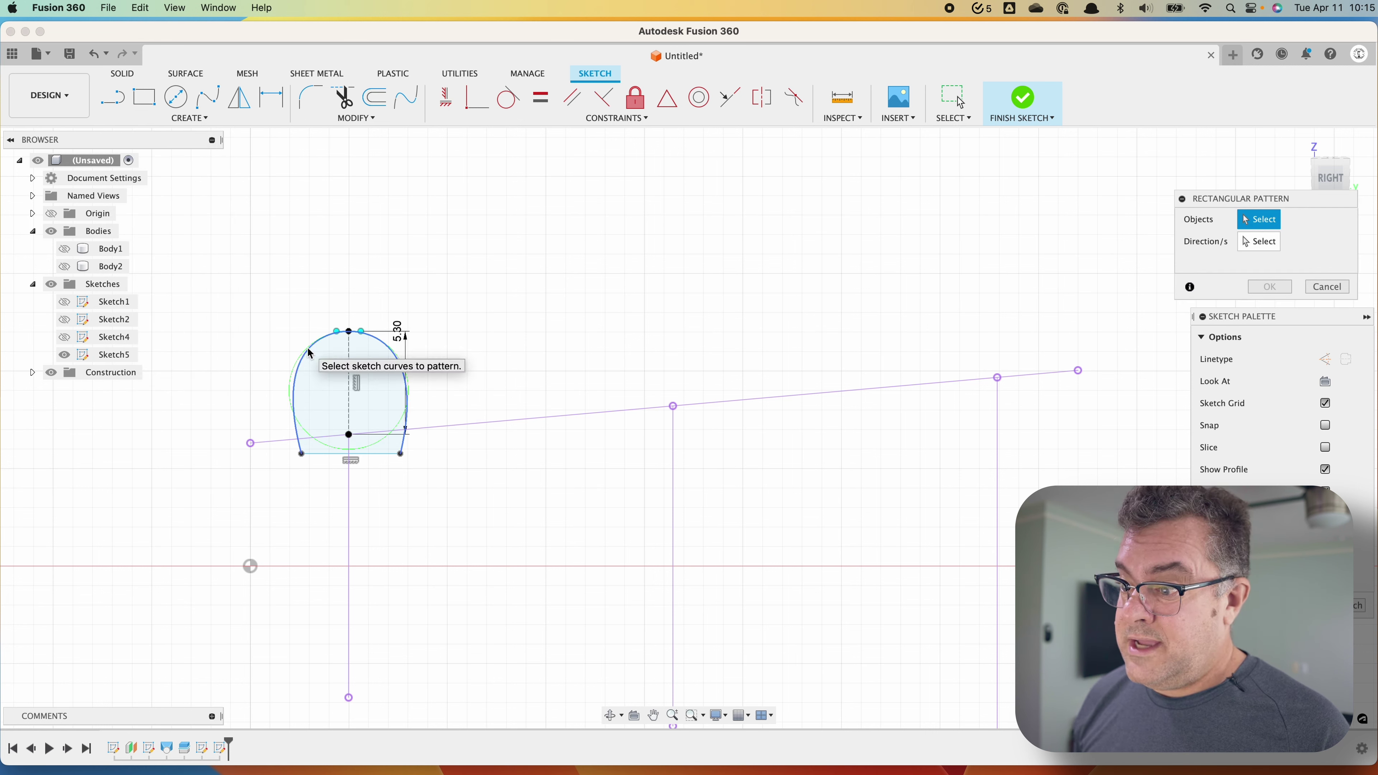
click(388, 332)
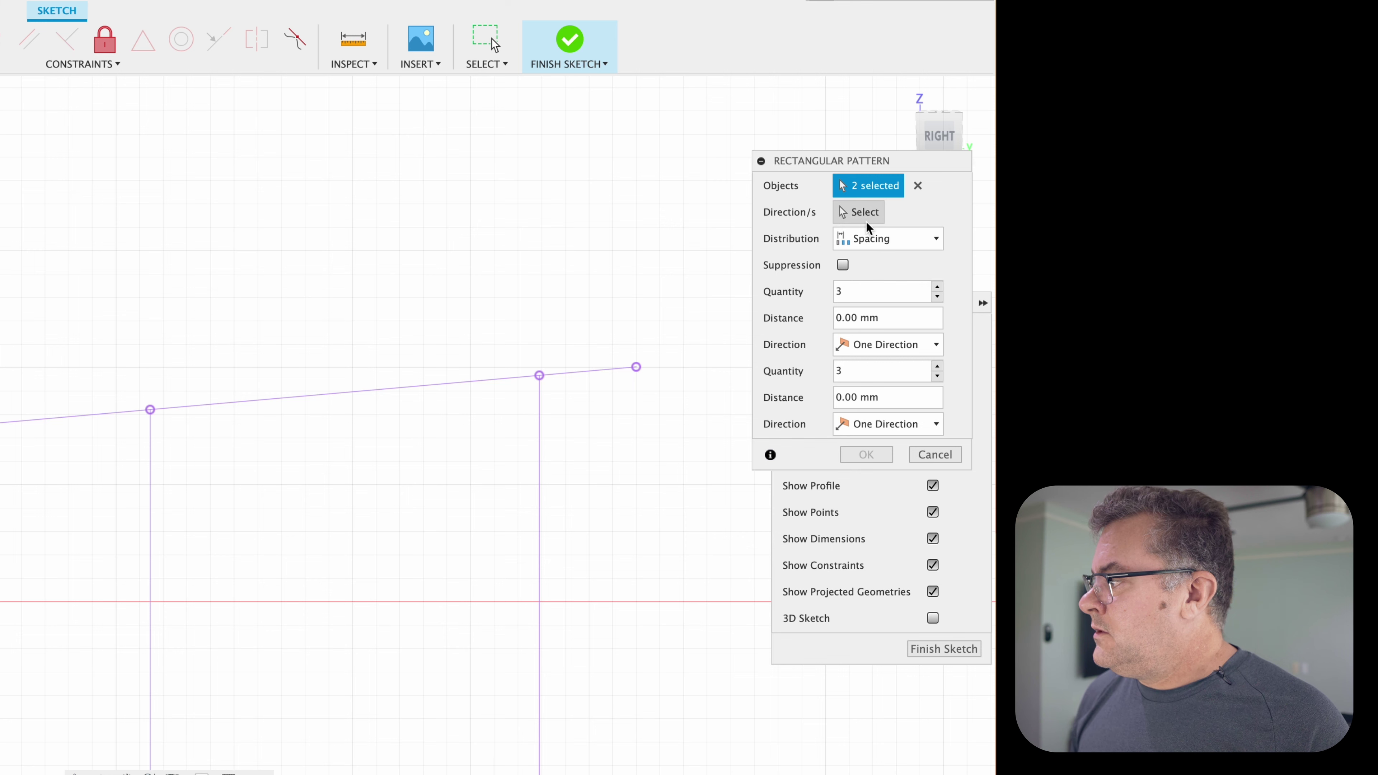
click(864, 213)
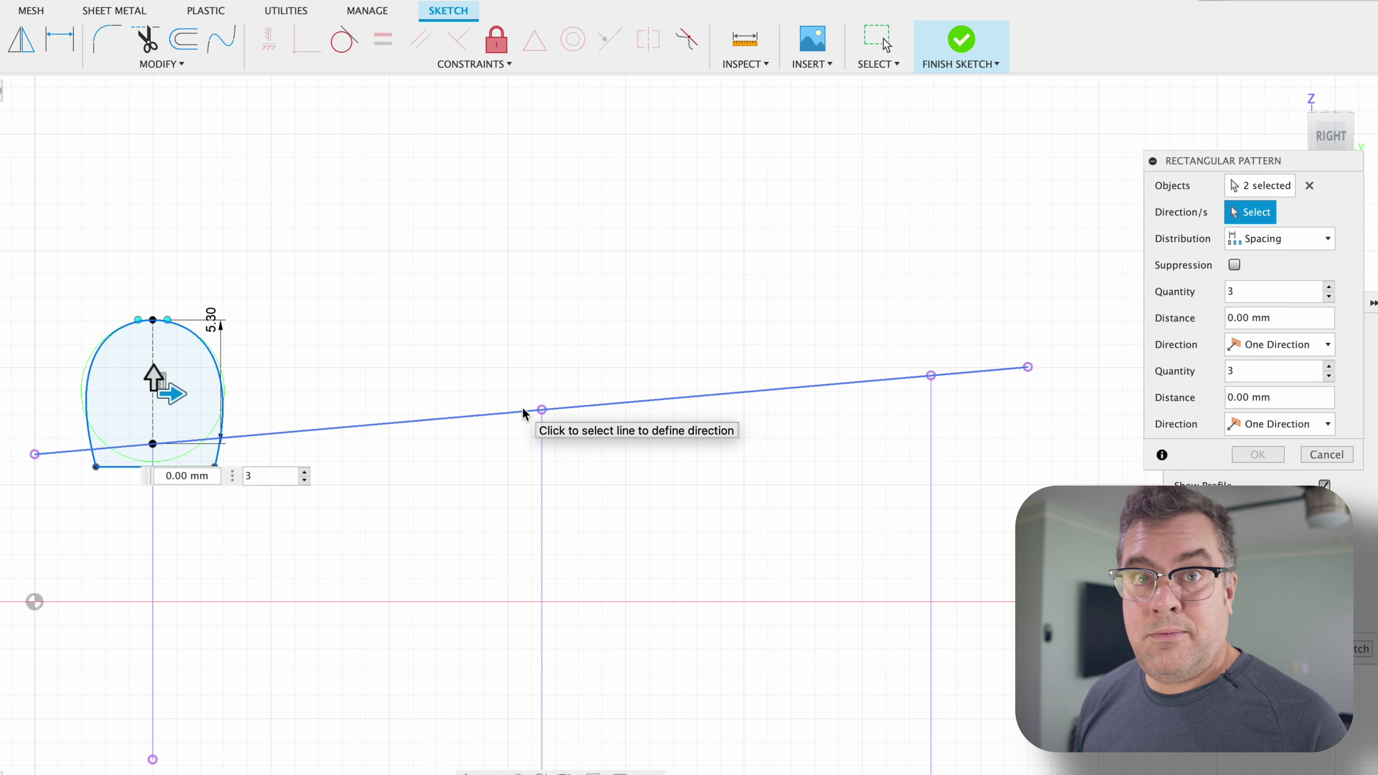
click(525, 414)
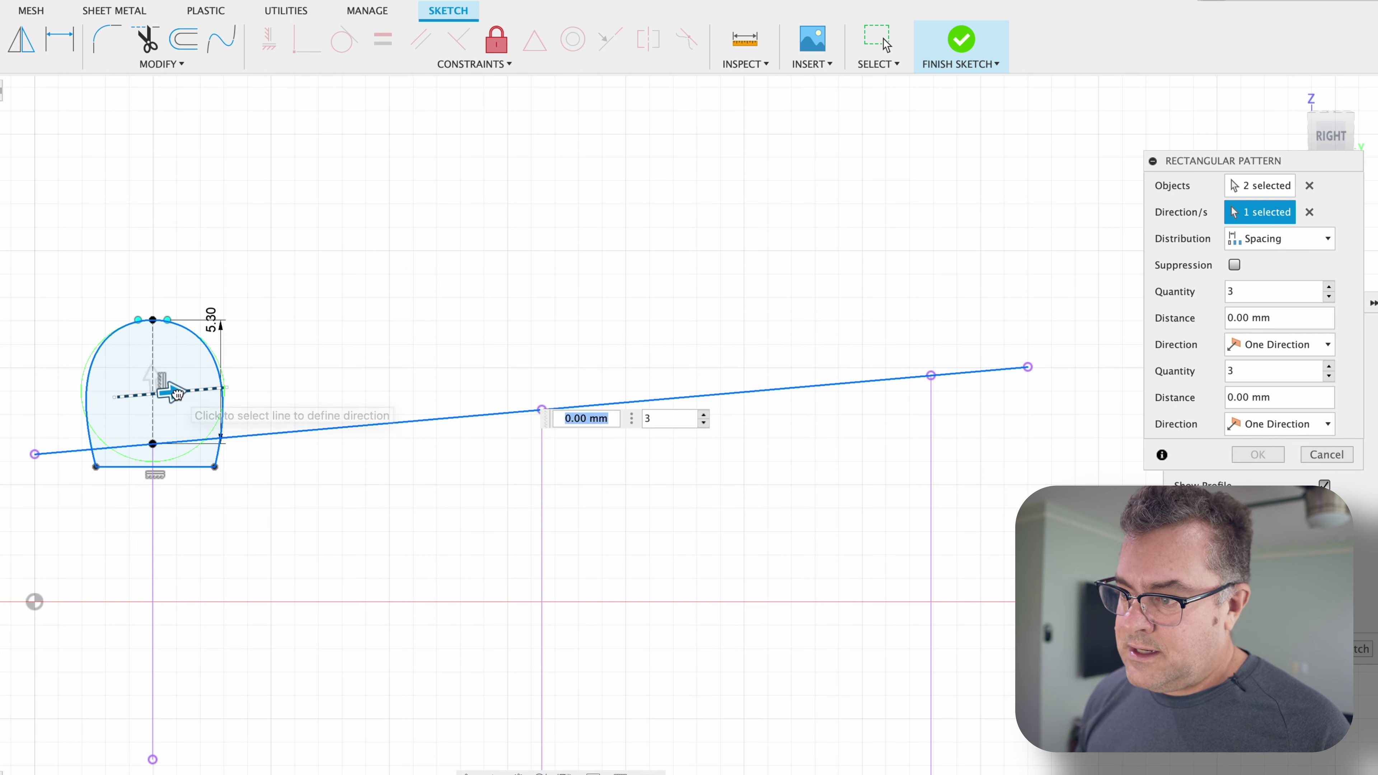
drag(176, 393, 568, 380)
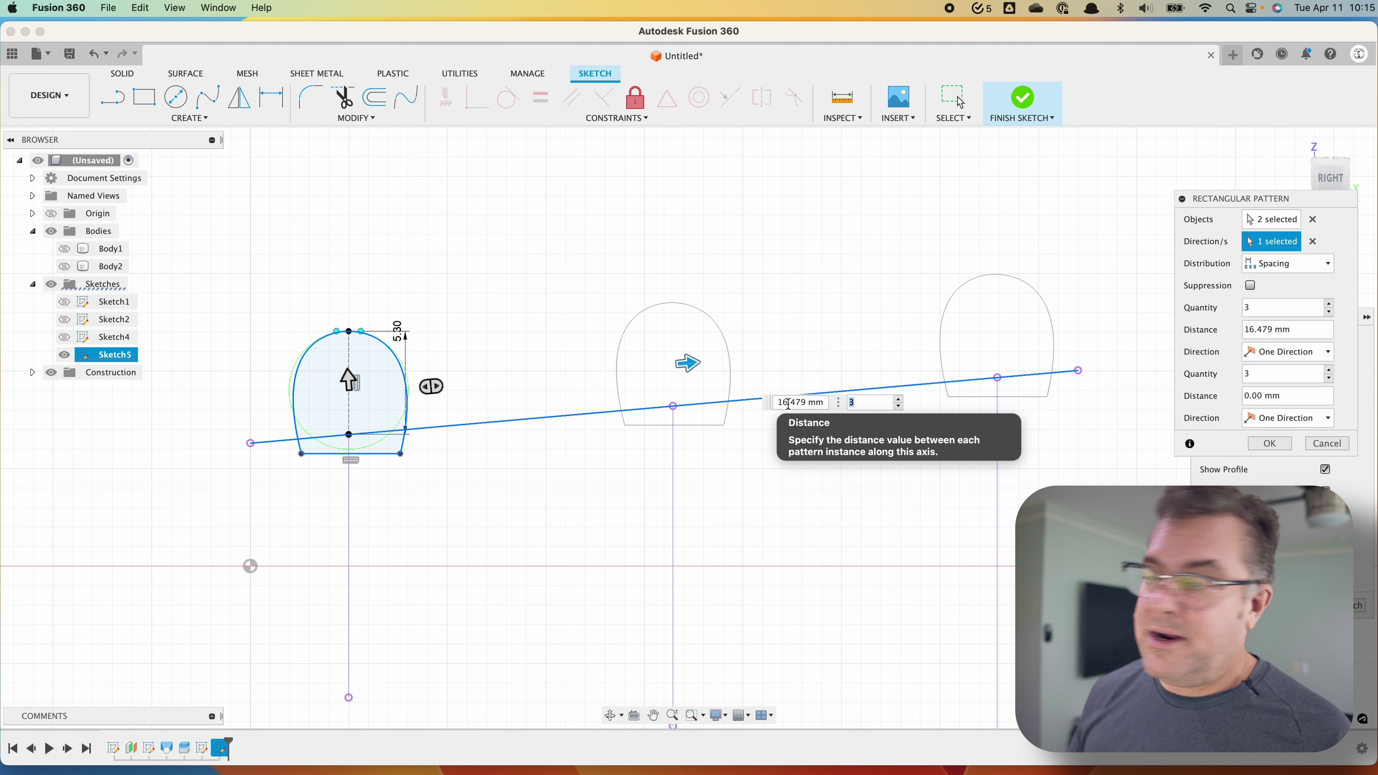
click(1270, 444)
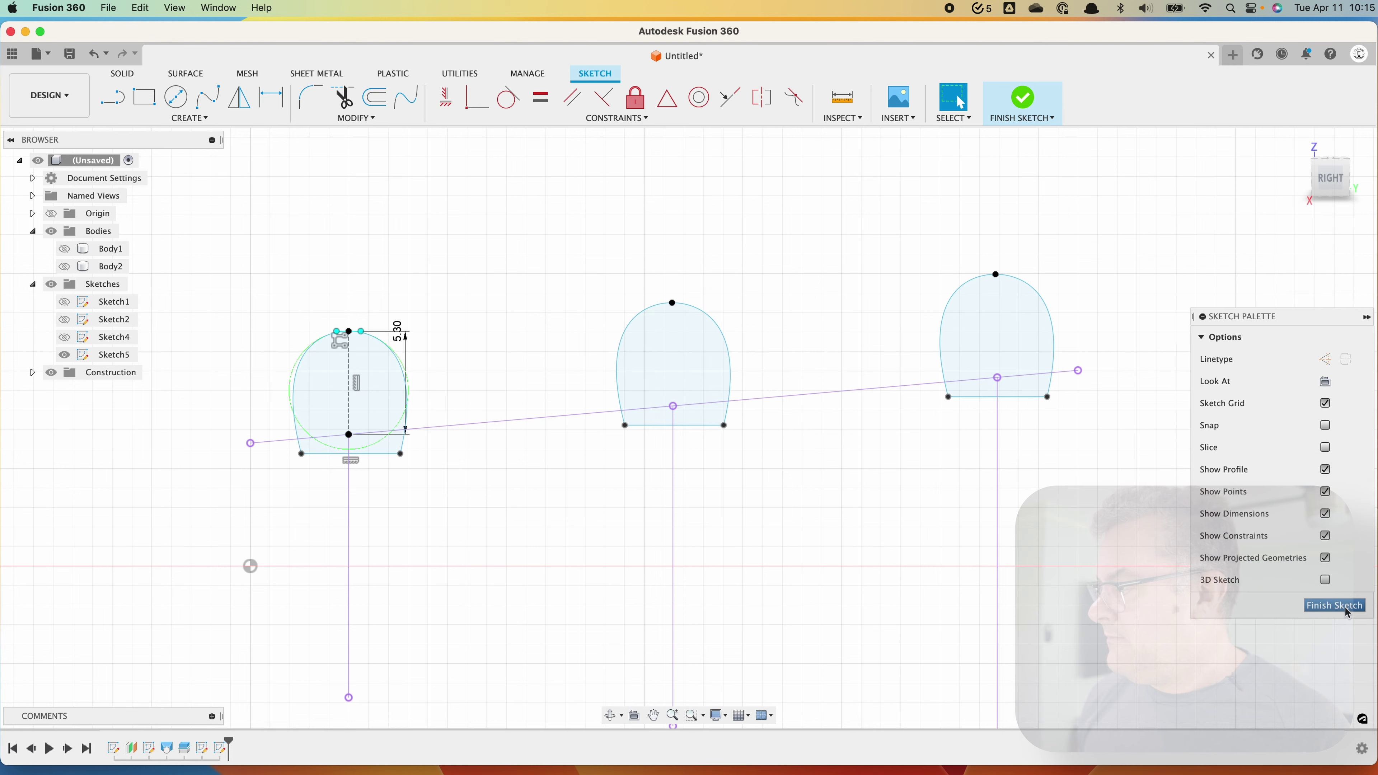
click(1334, 605)
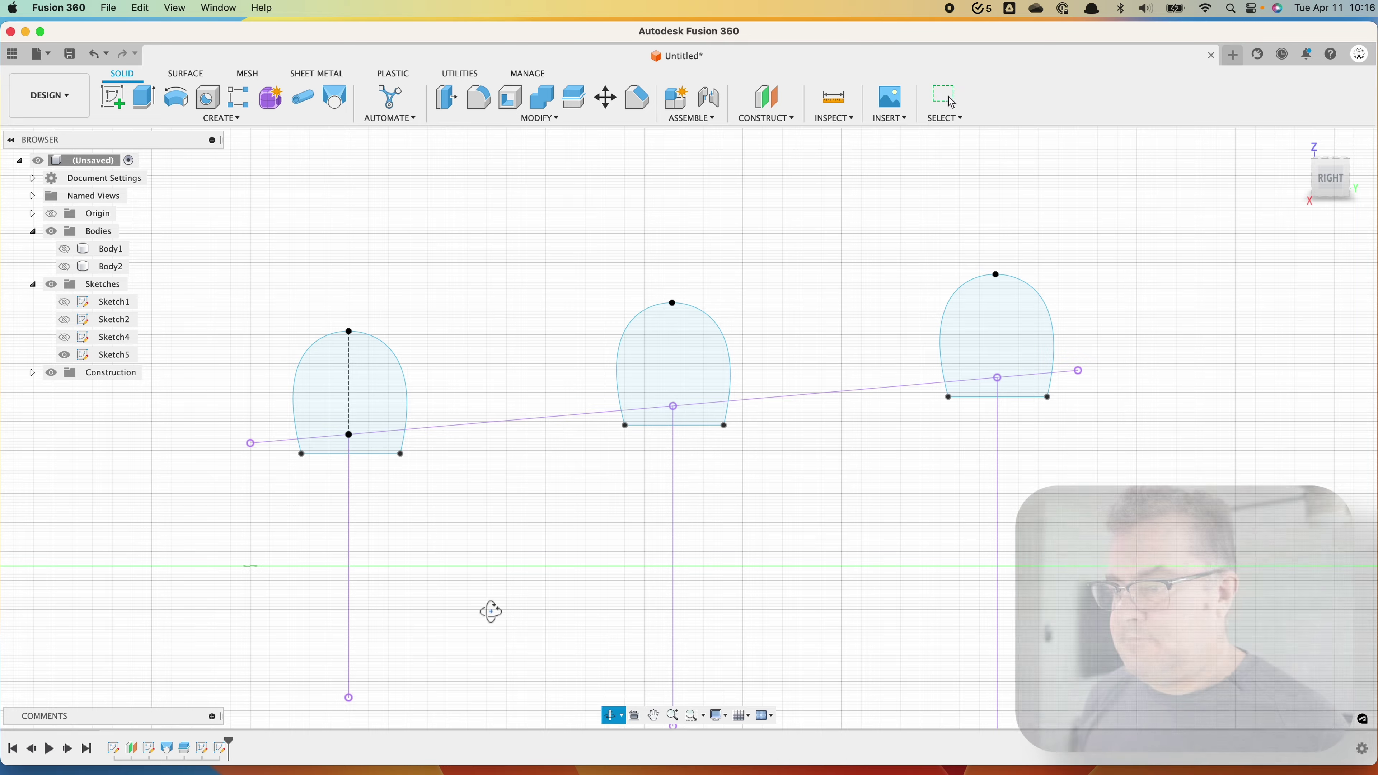
Sweep both regions of the nearest dome profile along the first rib curve to create Body3
shift+middle_drag(486, 609, 520, 536)
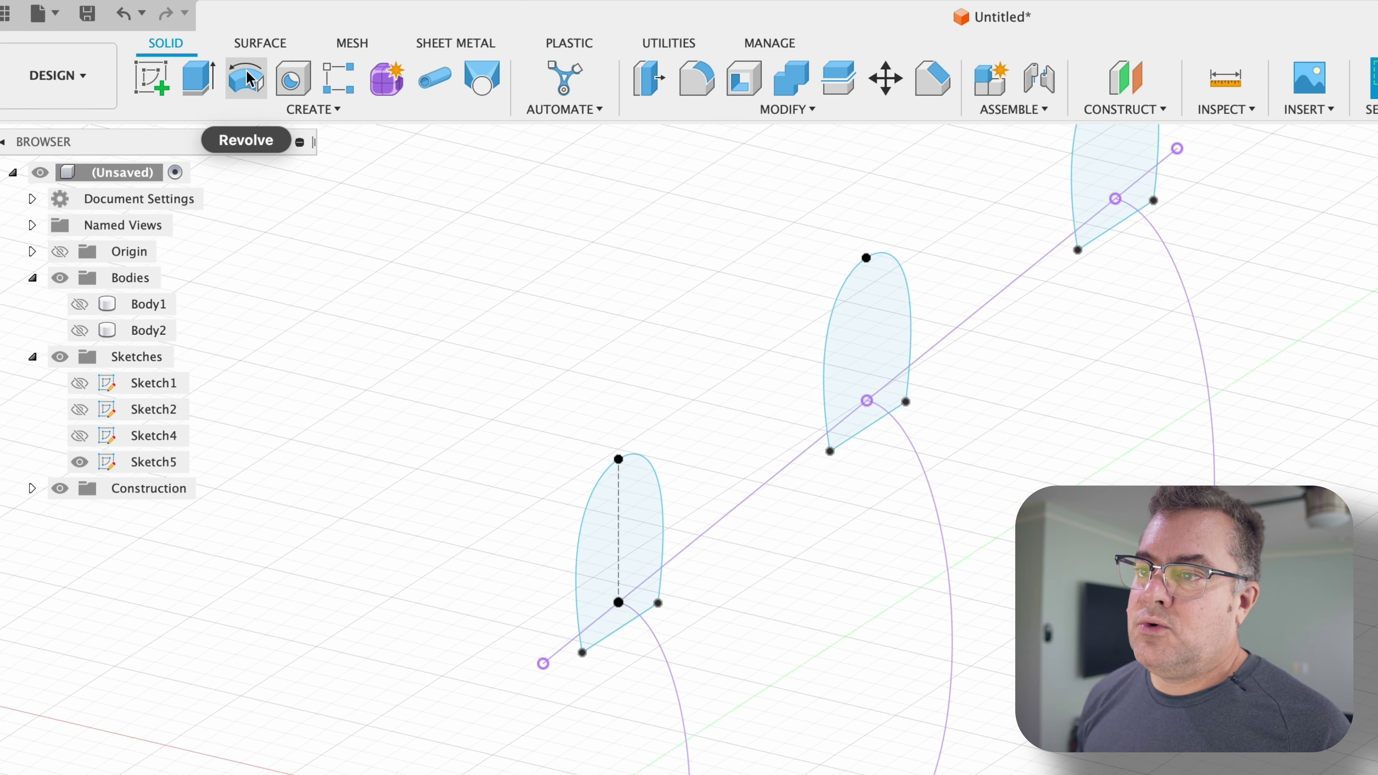
click(246, 111)
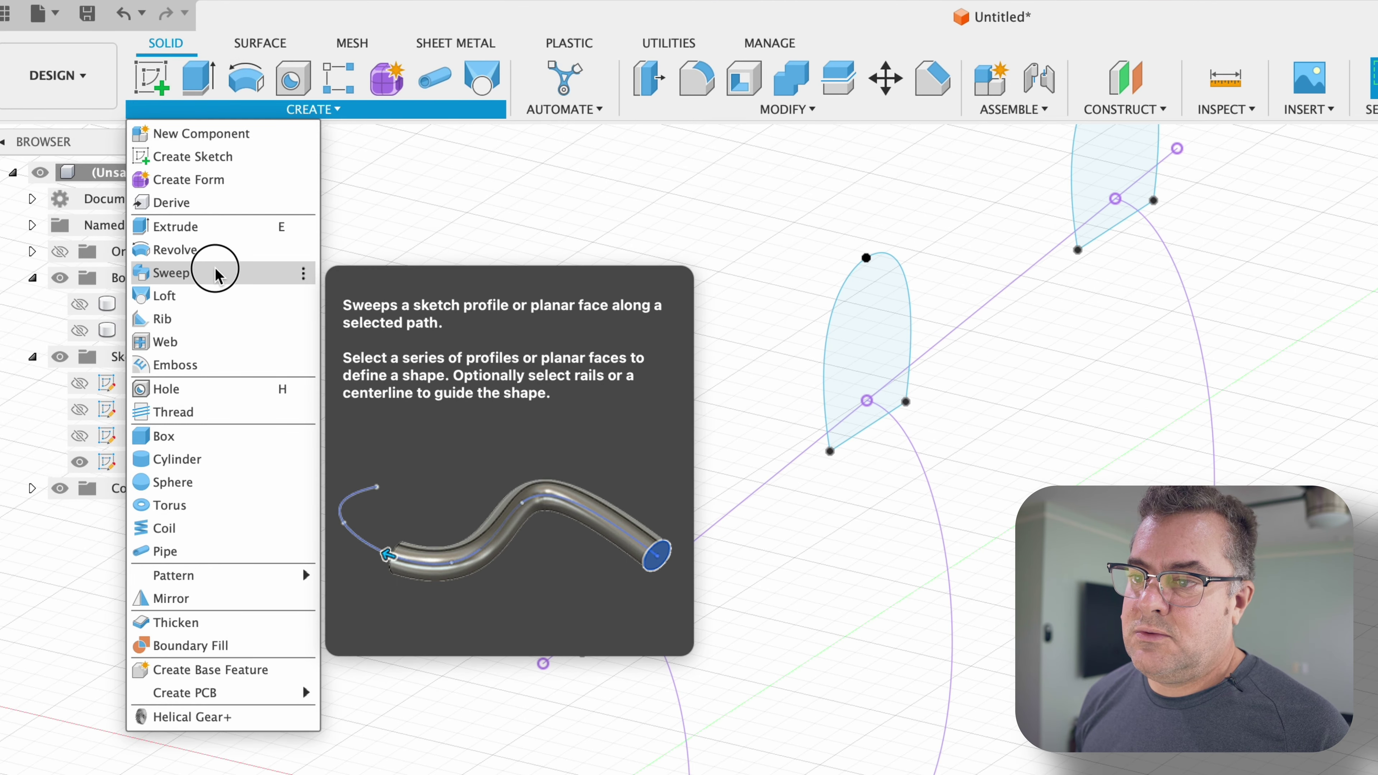
click(216, 273)
click(645, 598)
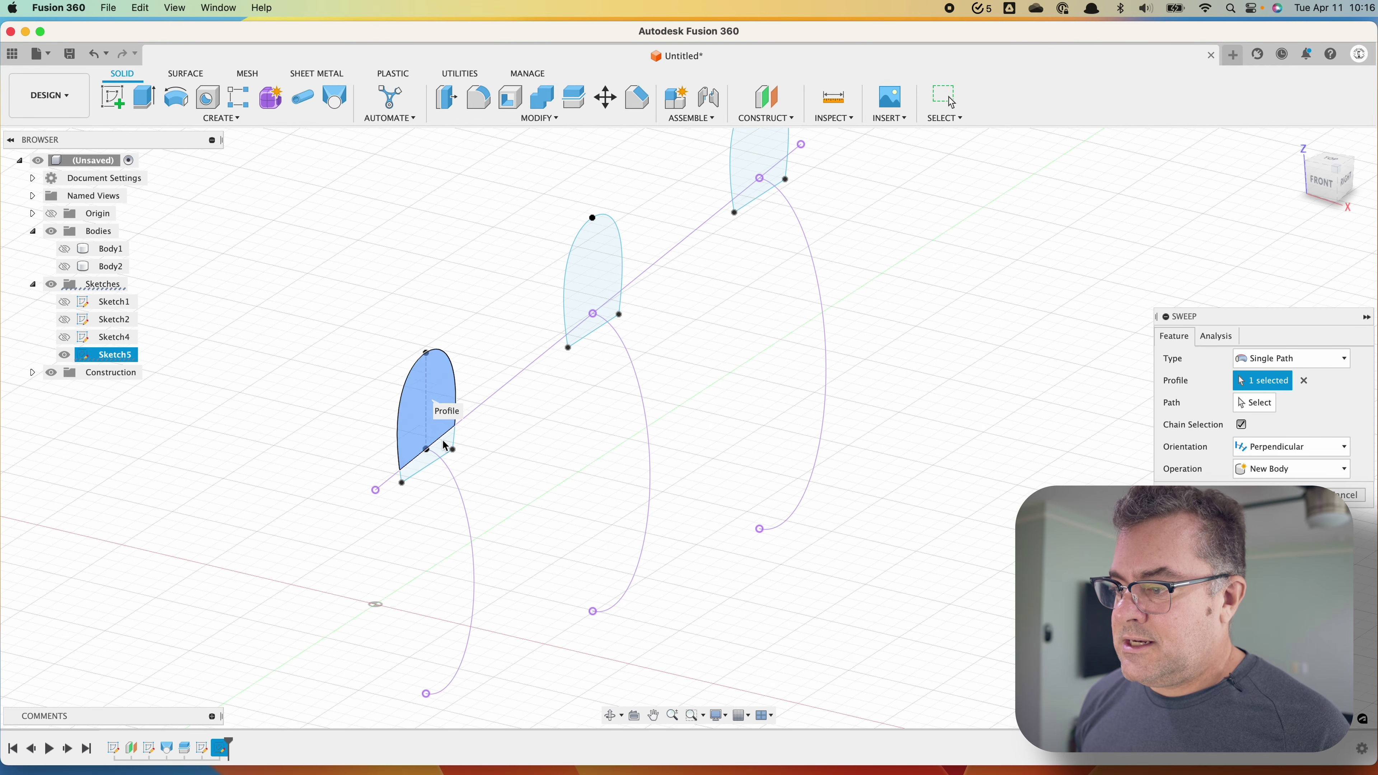
click(445, 451)
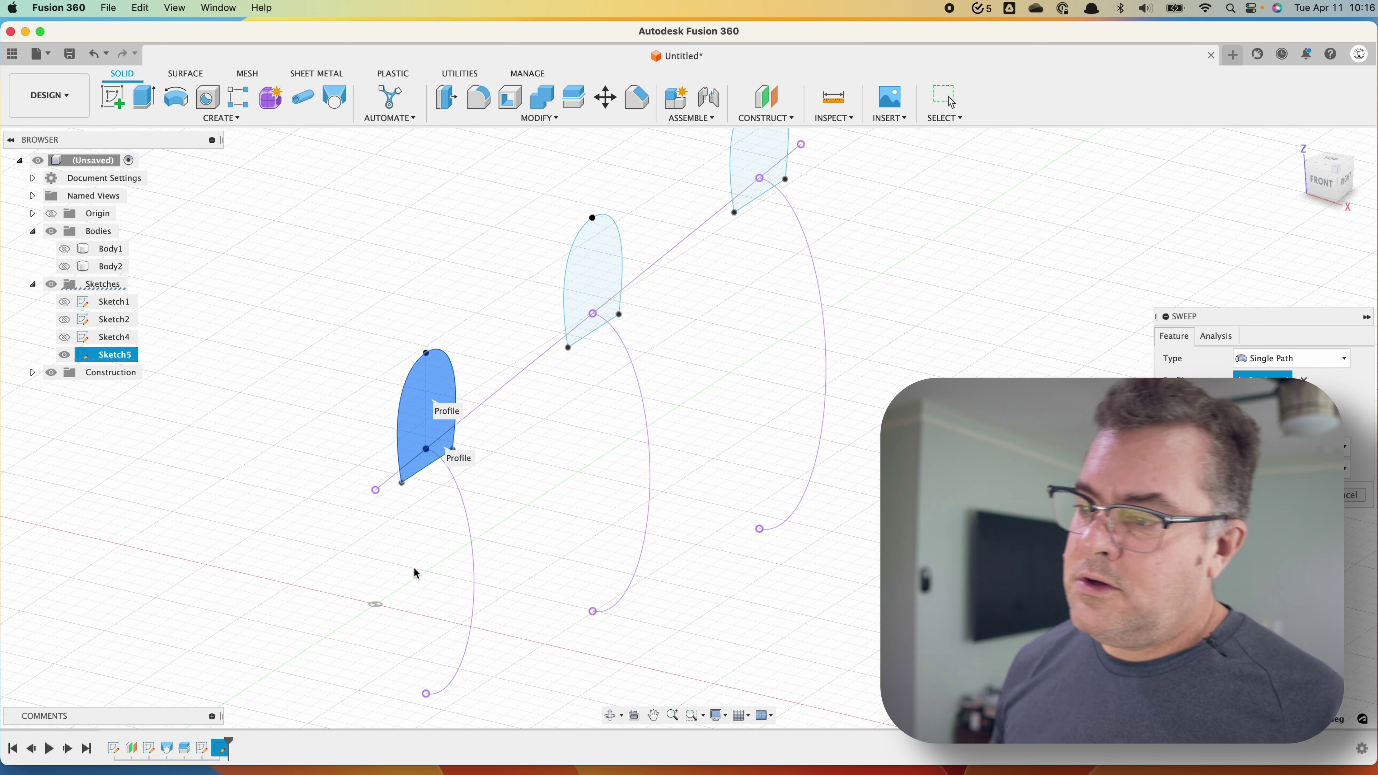
click(411, 471)
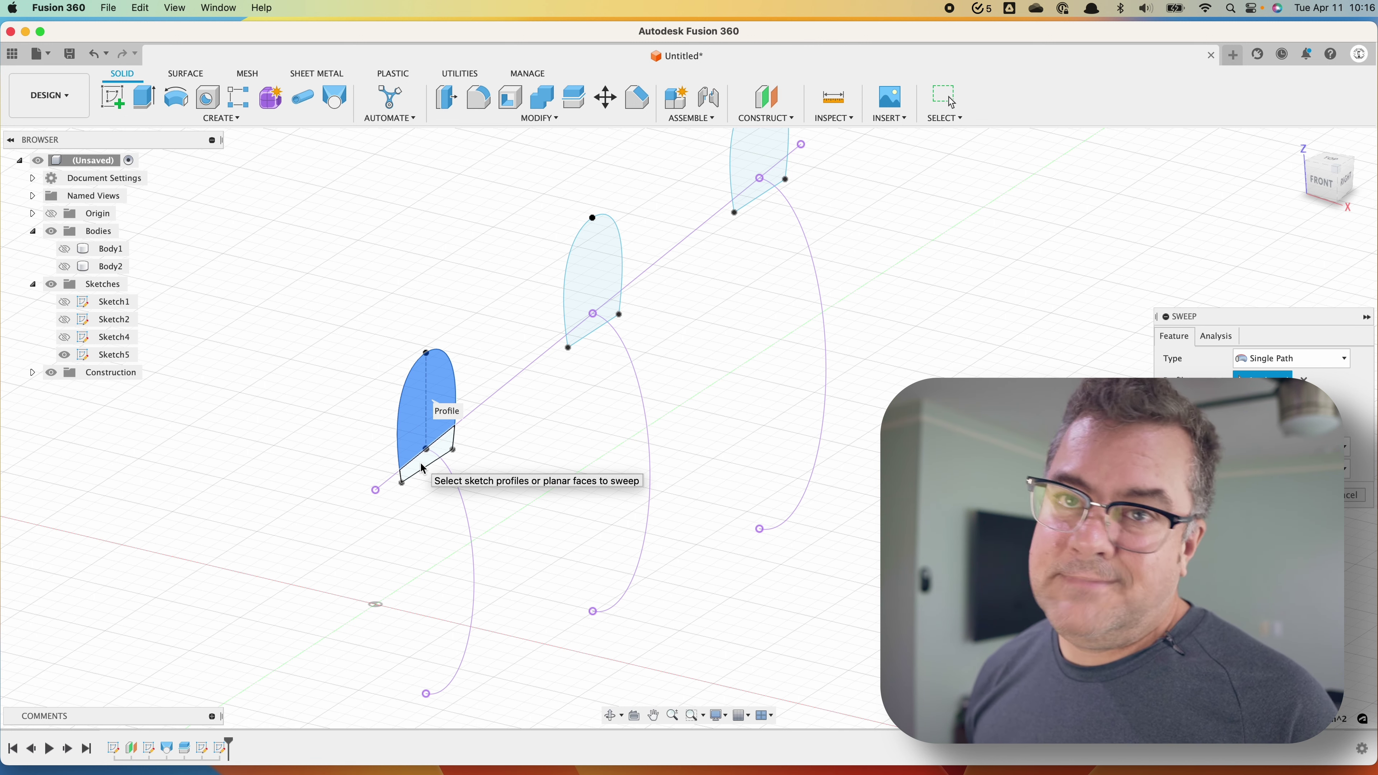
click(423, 468)
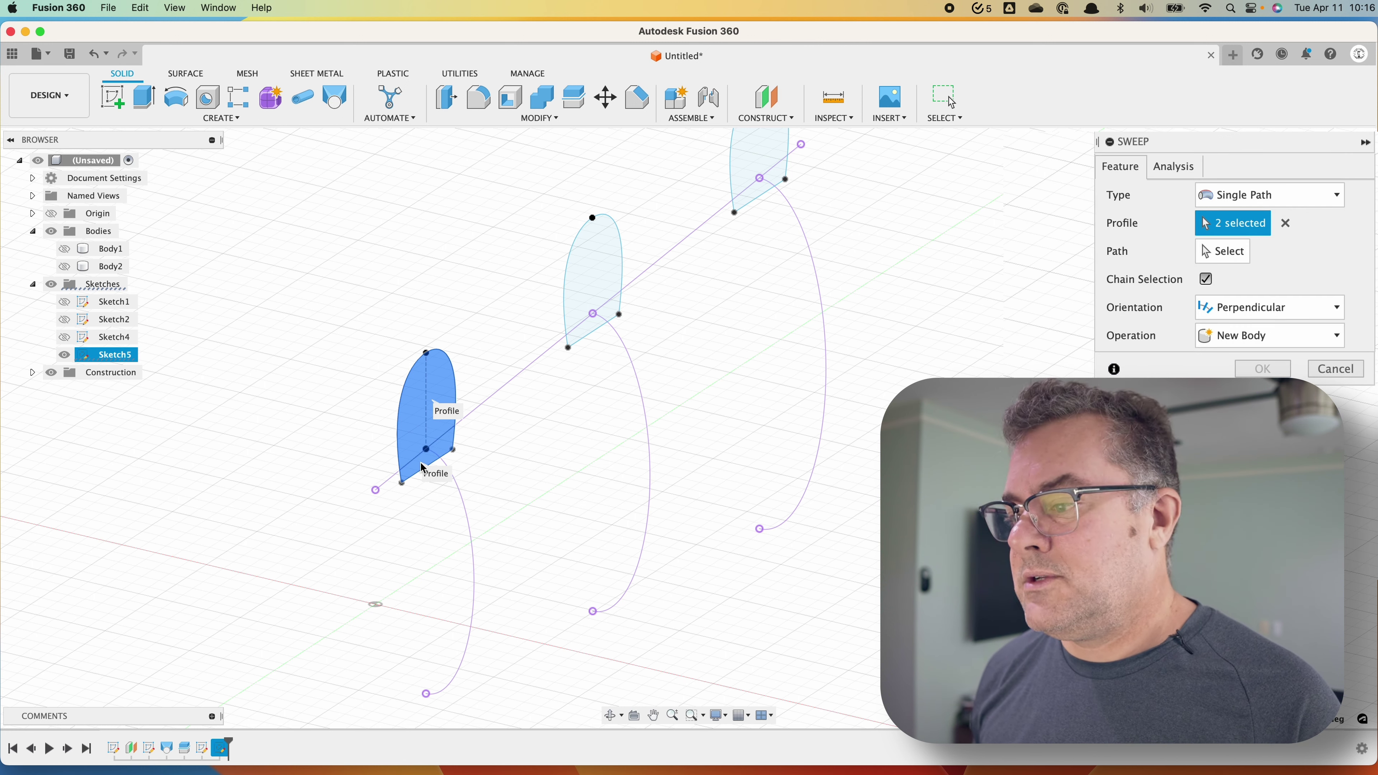
click(1246, 255)
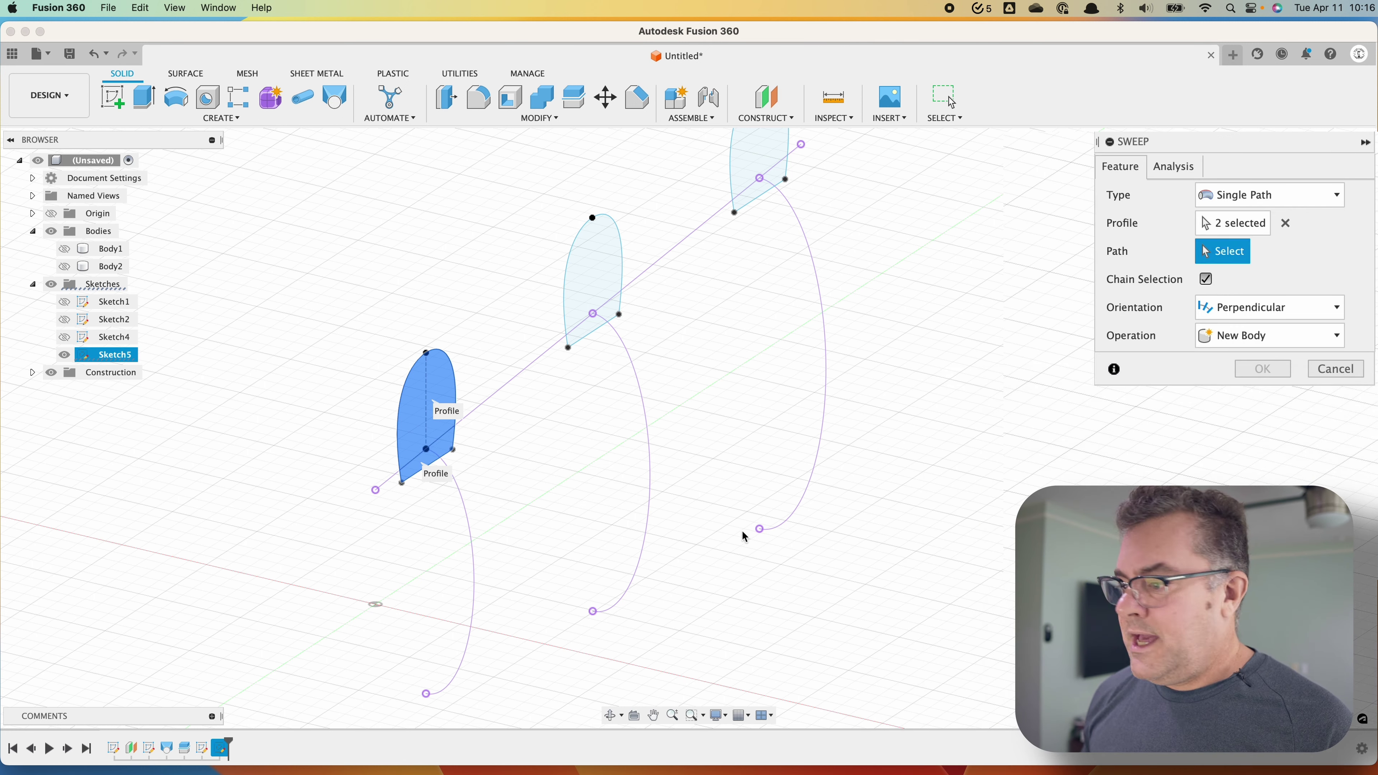
click(472, 534)
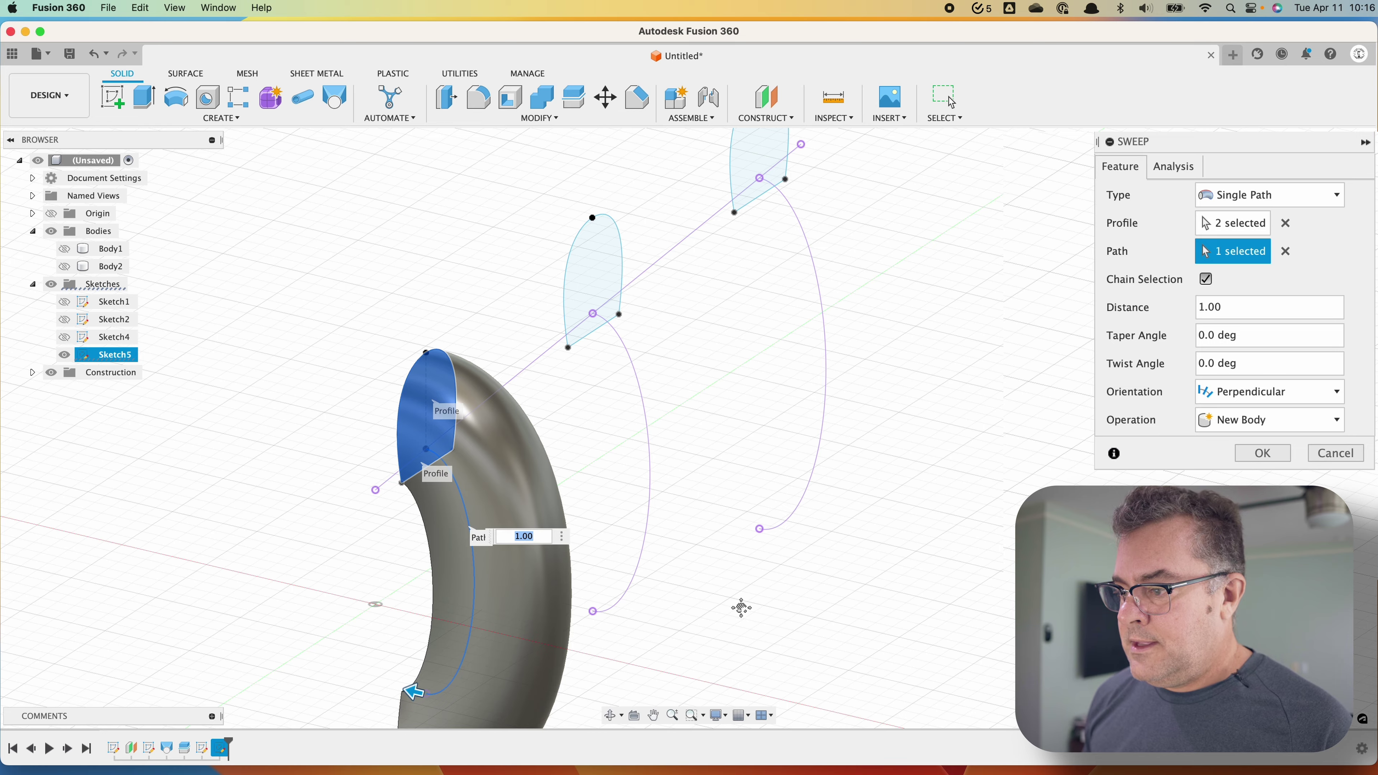
shift+middle_drag(738, 607, 757, 440)
mouse_move(757, 490)
shift+middle_down()
mouse_move(778, 473)
mouse_move(748, 483)
mouse_move(759, 496)
shift+middle_up()
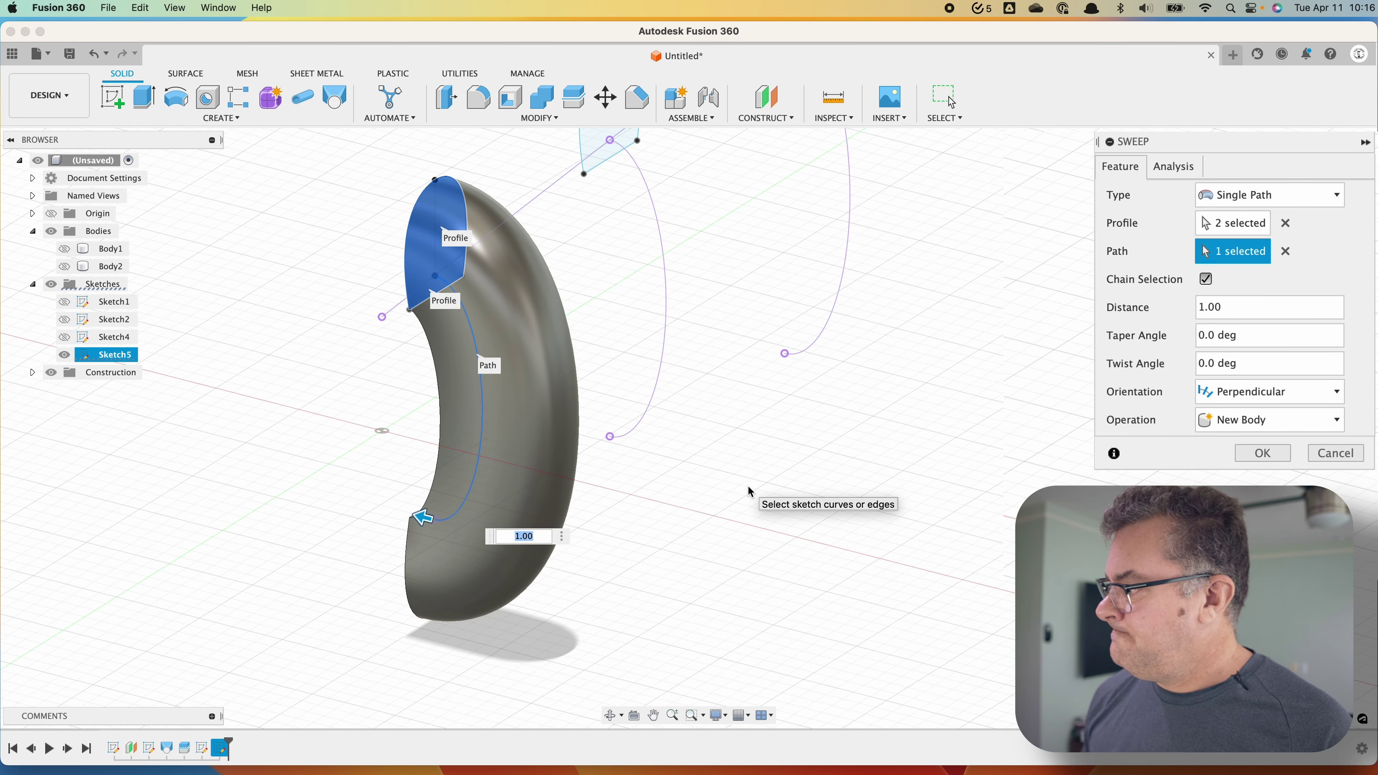
click(1246, 457)
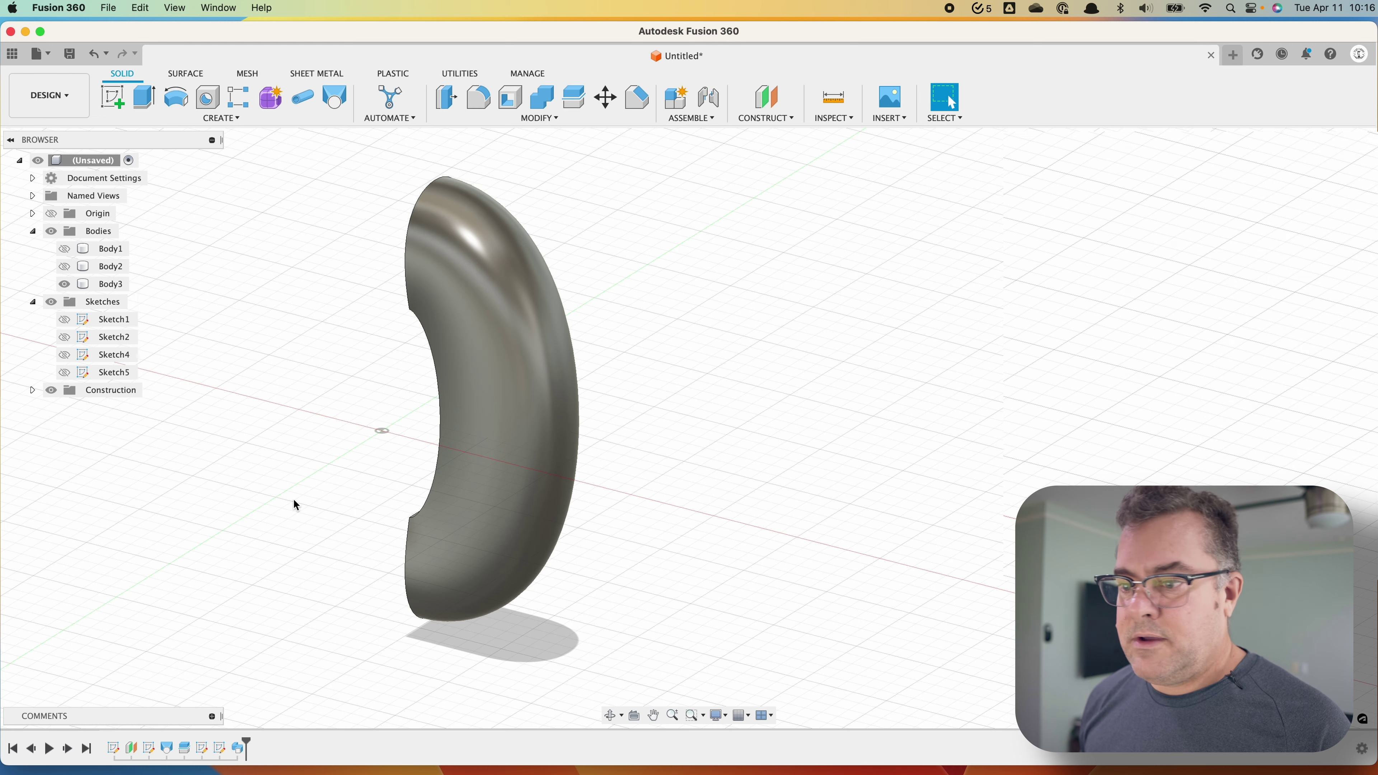
Show Sketch5 and sweep the middle dome profile along its rib curve into Body4
click(64, 373)
middle_drag(257, 476, 219, 582)
click(209, 118)
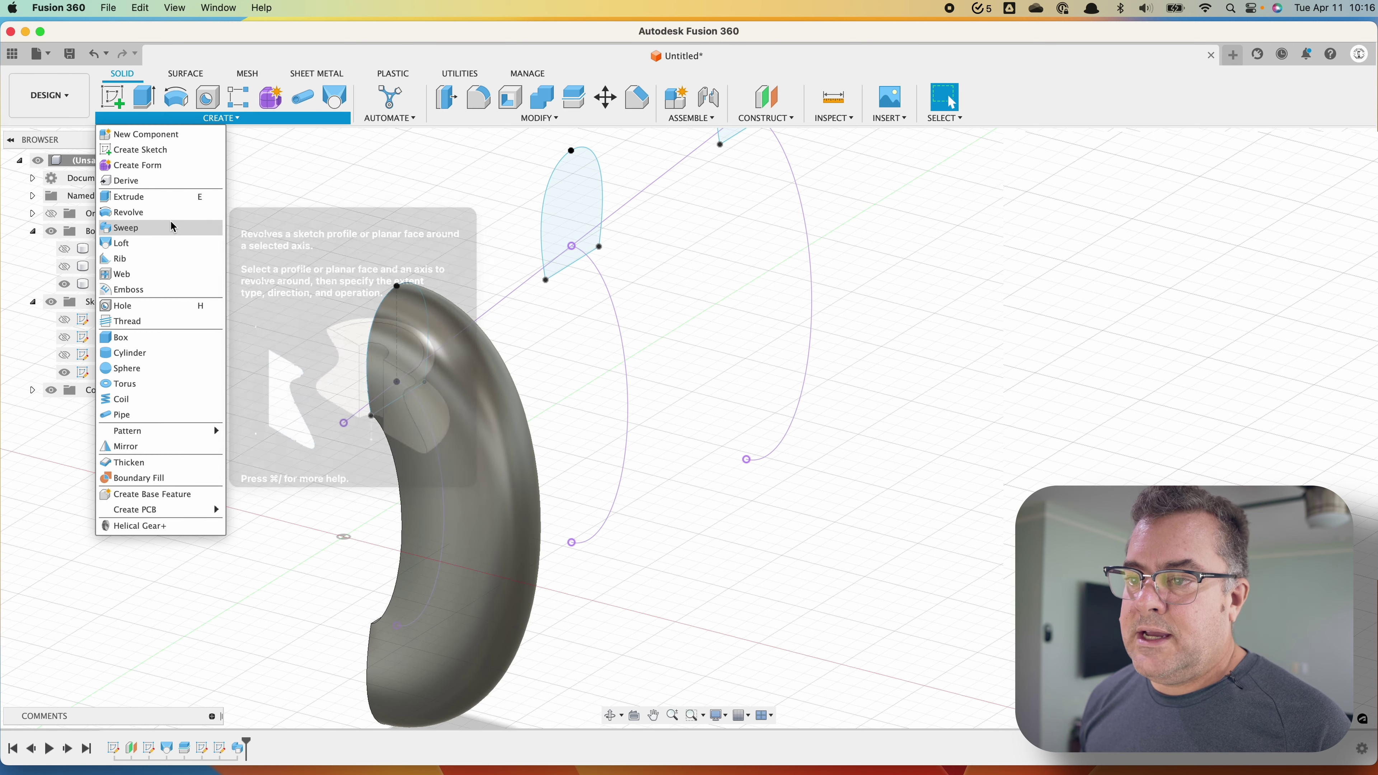
click(196, 226)
click(552, 198)
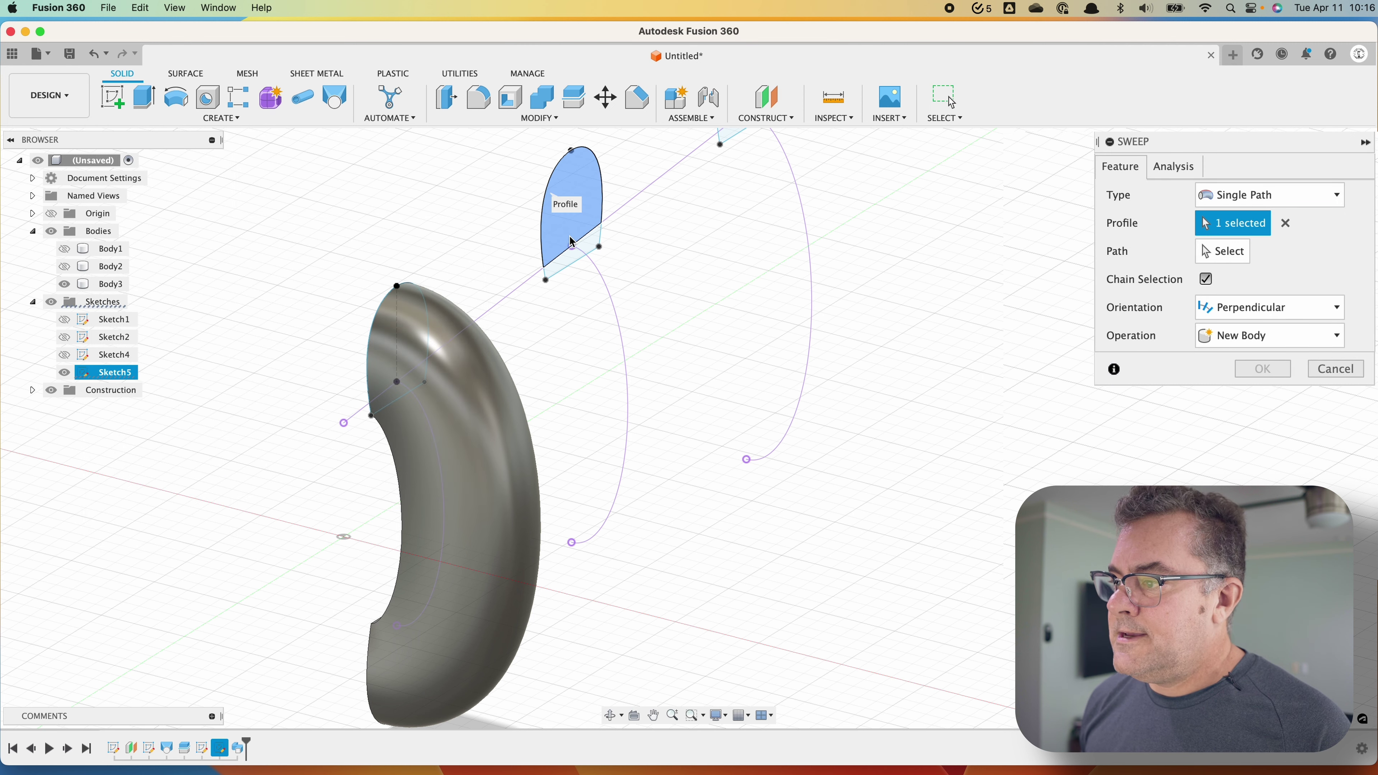
click(573, 256)
click(1212, 253)
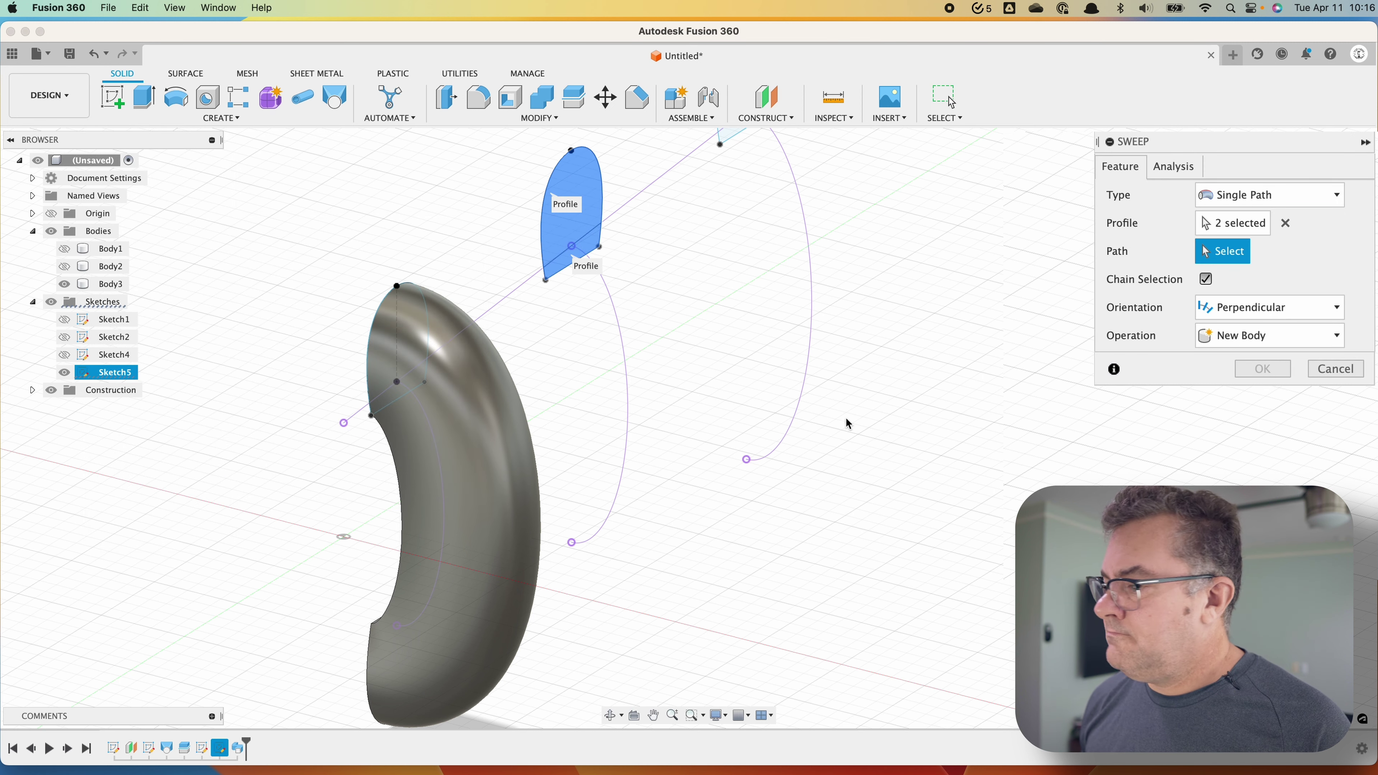
click(630, 387)
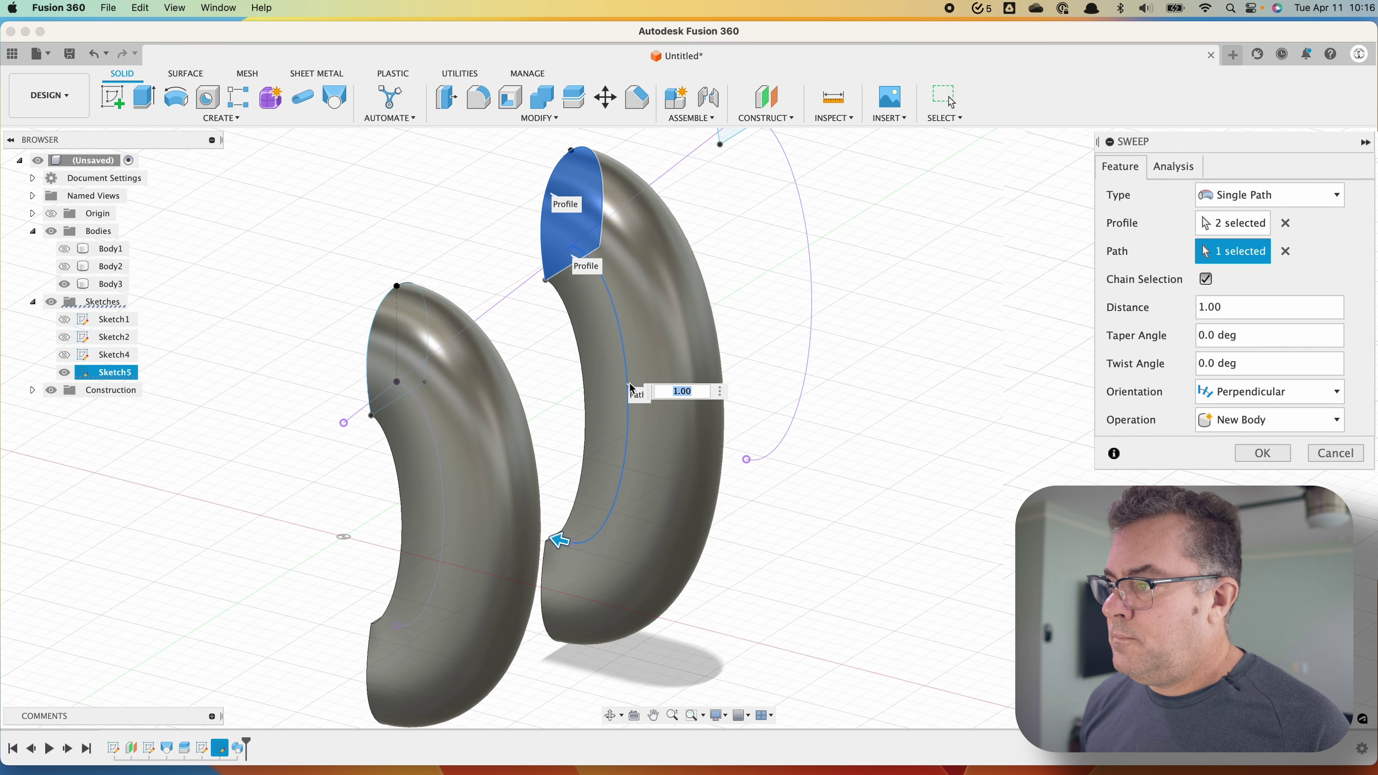
click(1240, 452)
Sweep the farthest dome profile's two regions along its rib curve into Body5
scroll(858, 350, up, 3)
click(229, 120)
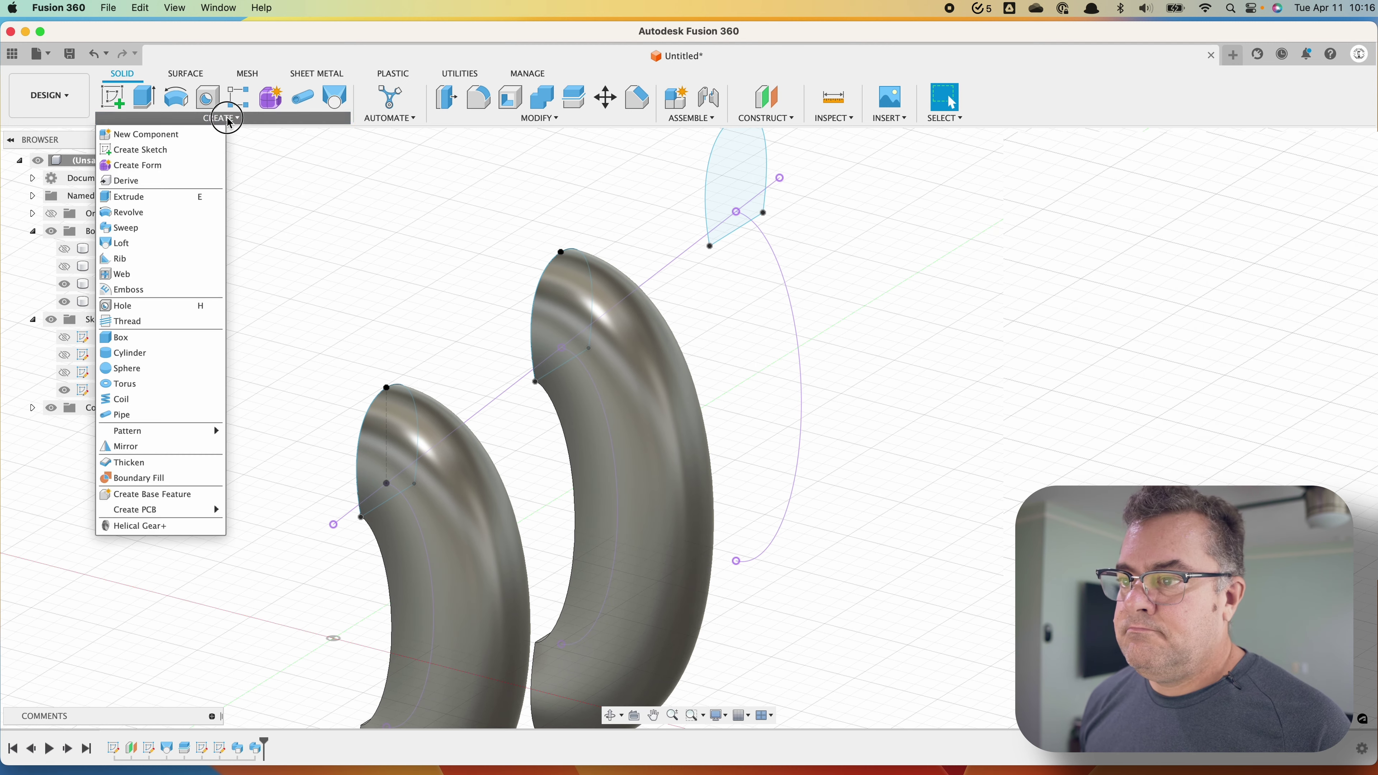
click(126, 227)
click(758, 188)
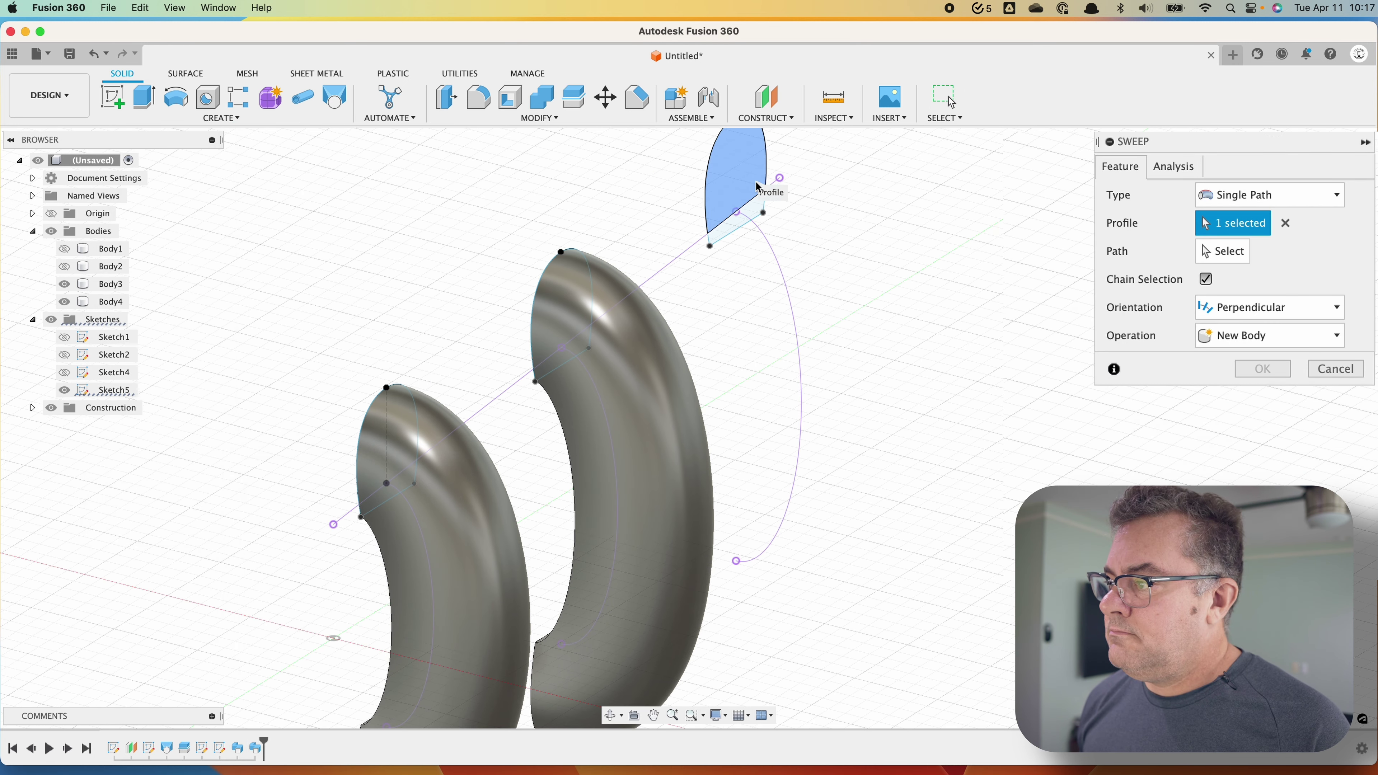
click(760, 207)
click(1223, 251)
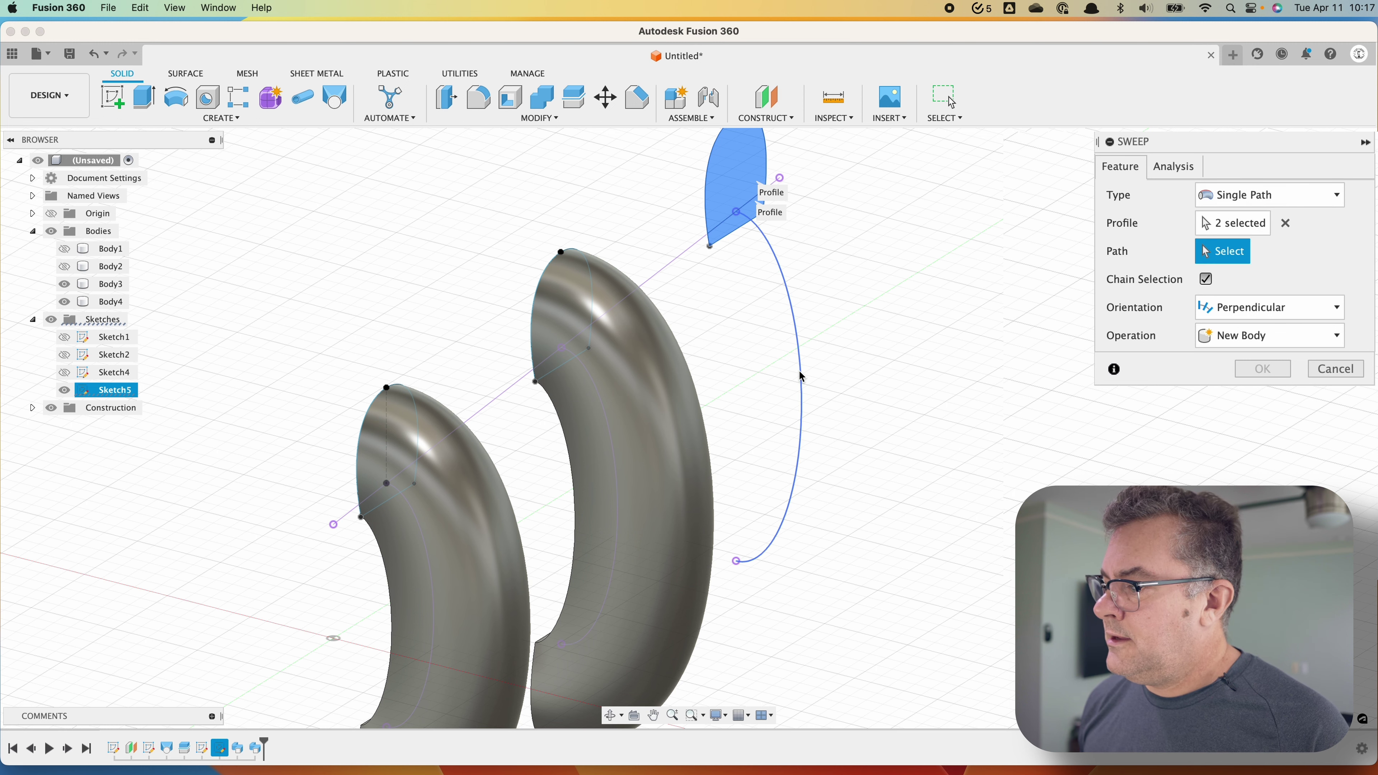
click(801, 380)
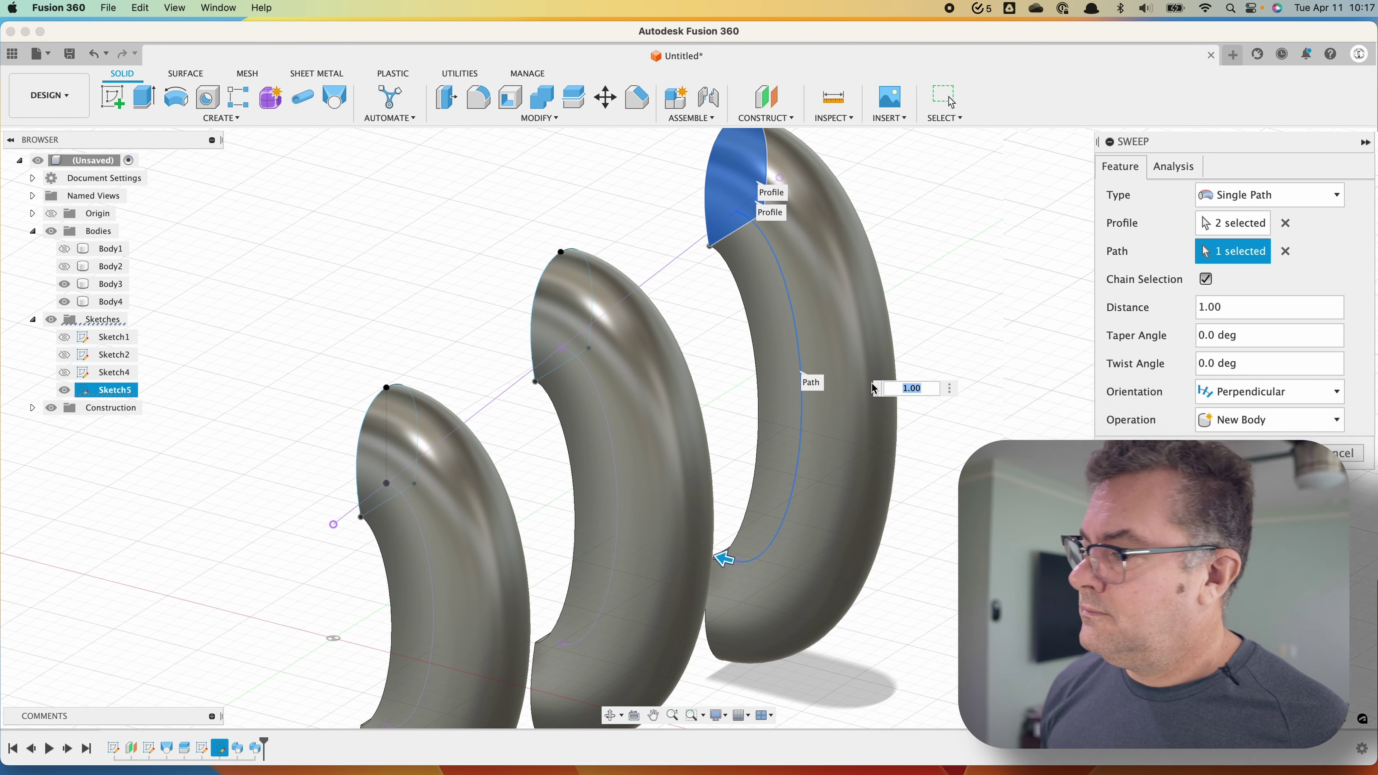
click(1249, 453)
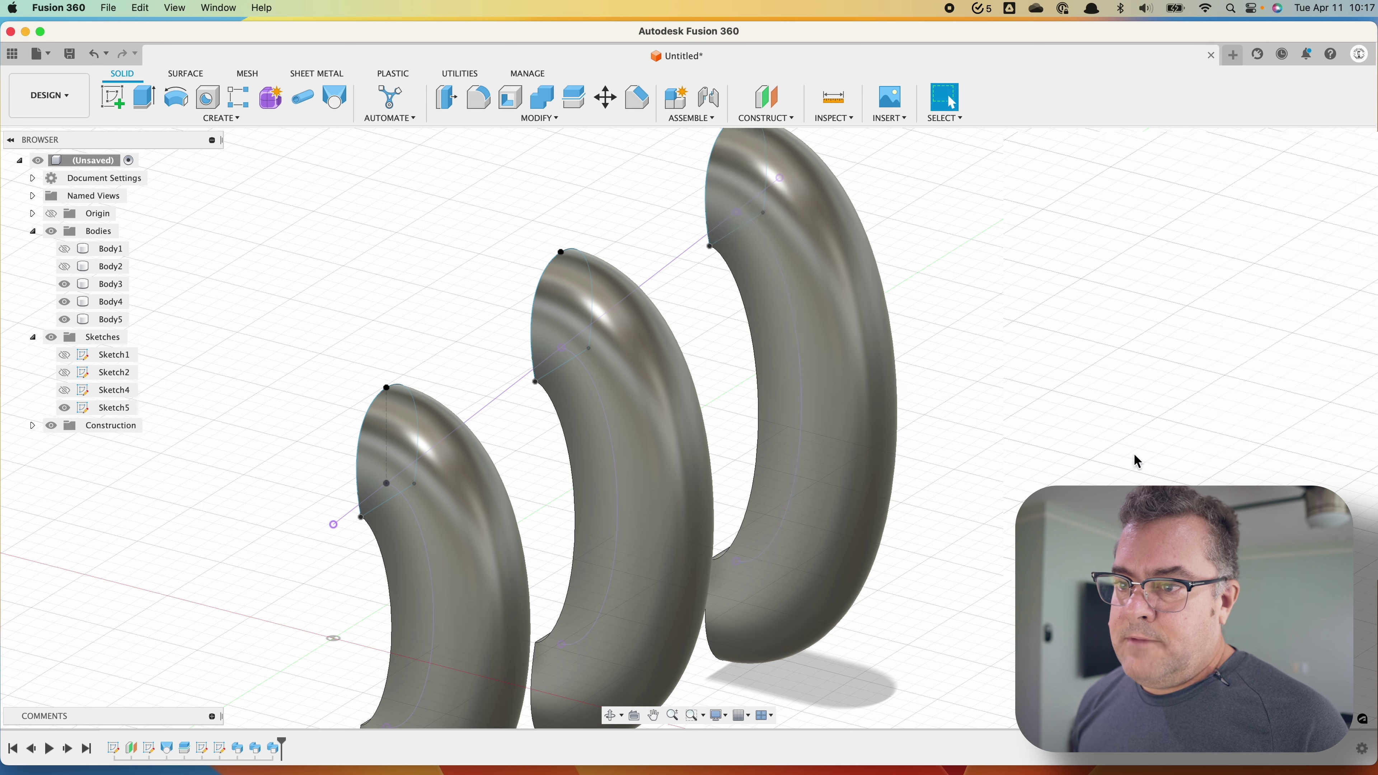
Unhide Body2 and combine it with rib bodies Body3–Body5 using Join
click(65, 265)
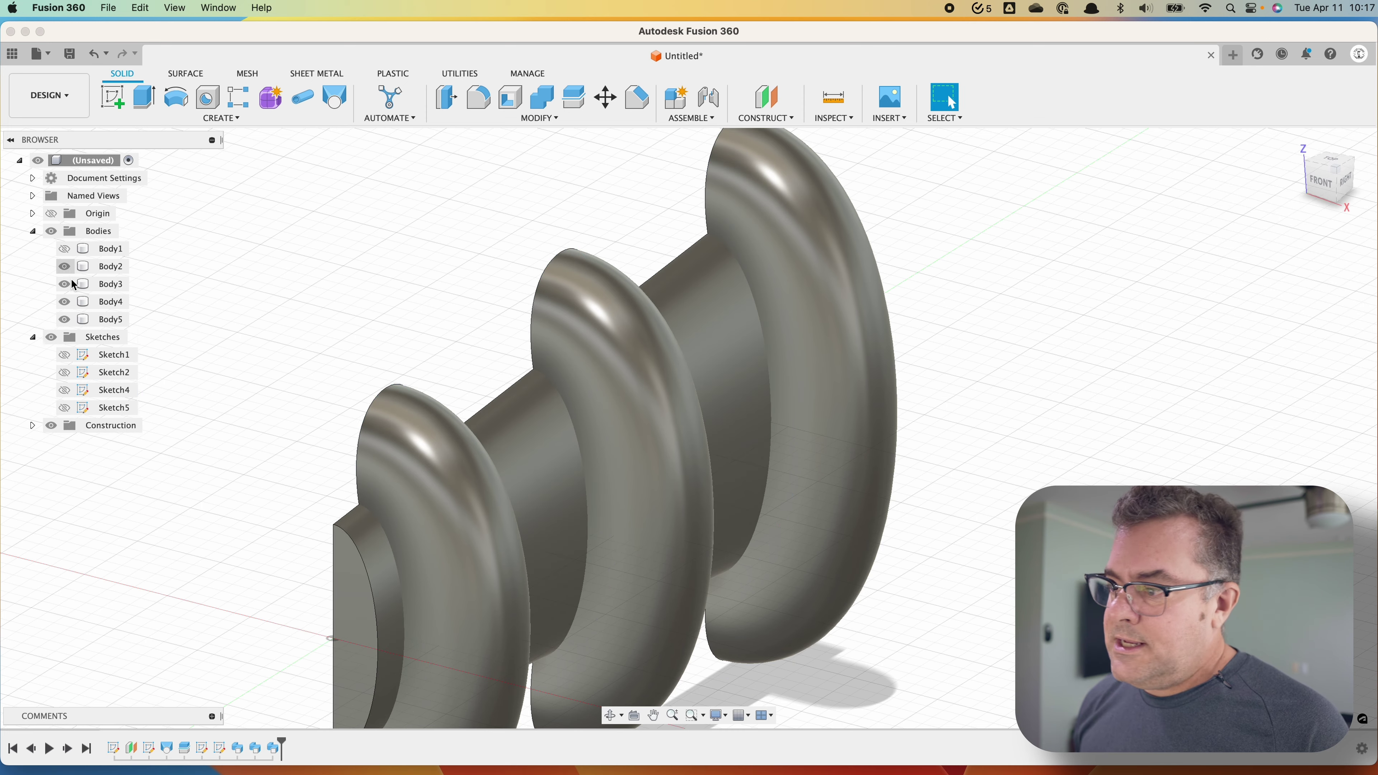
shift+middle_drag(192, 312, 237, 377)
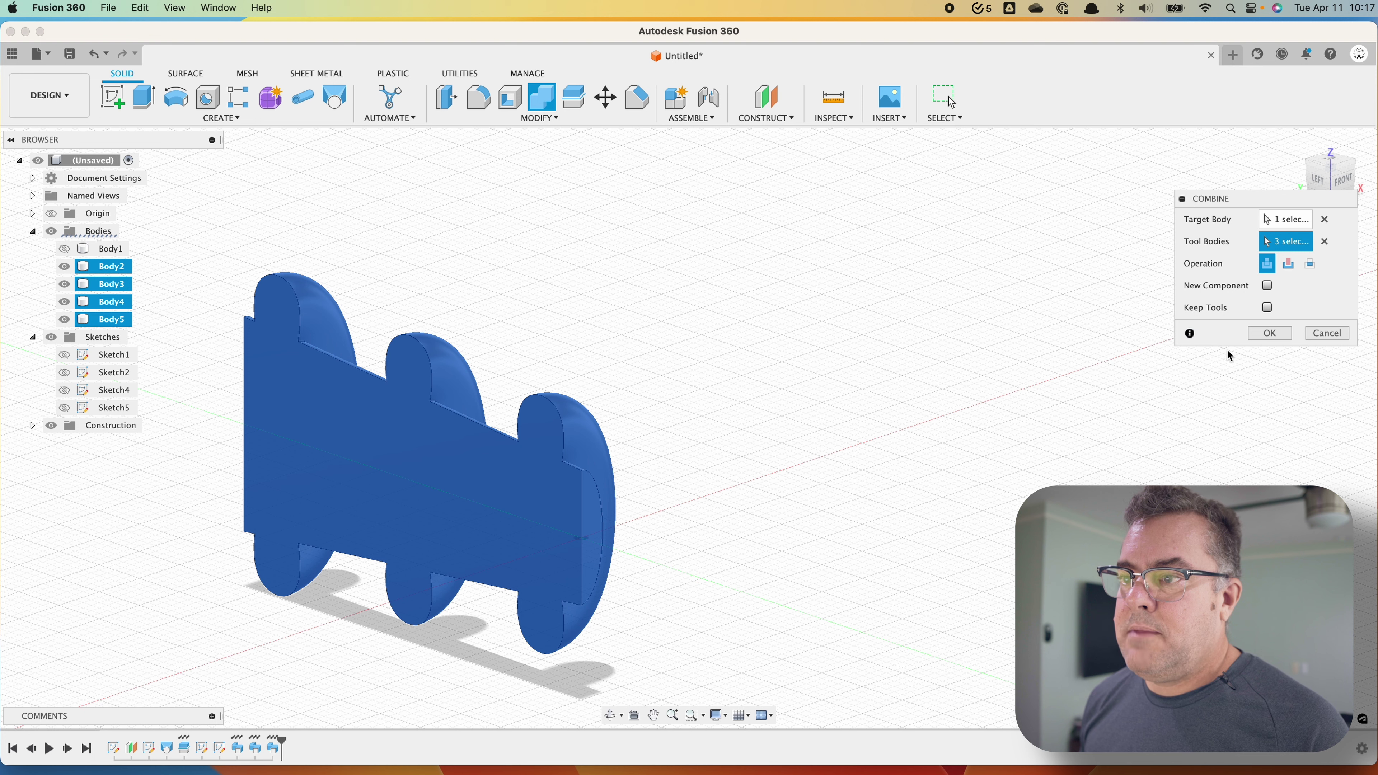
click(1257, 330)
click(221, 118)
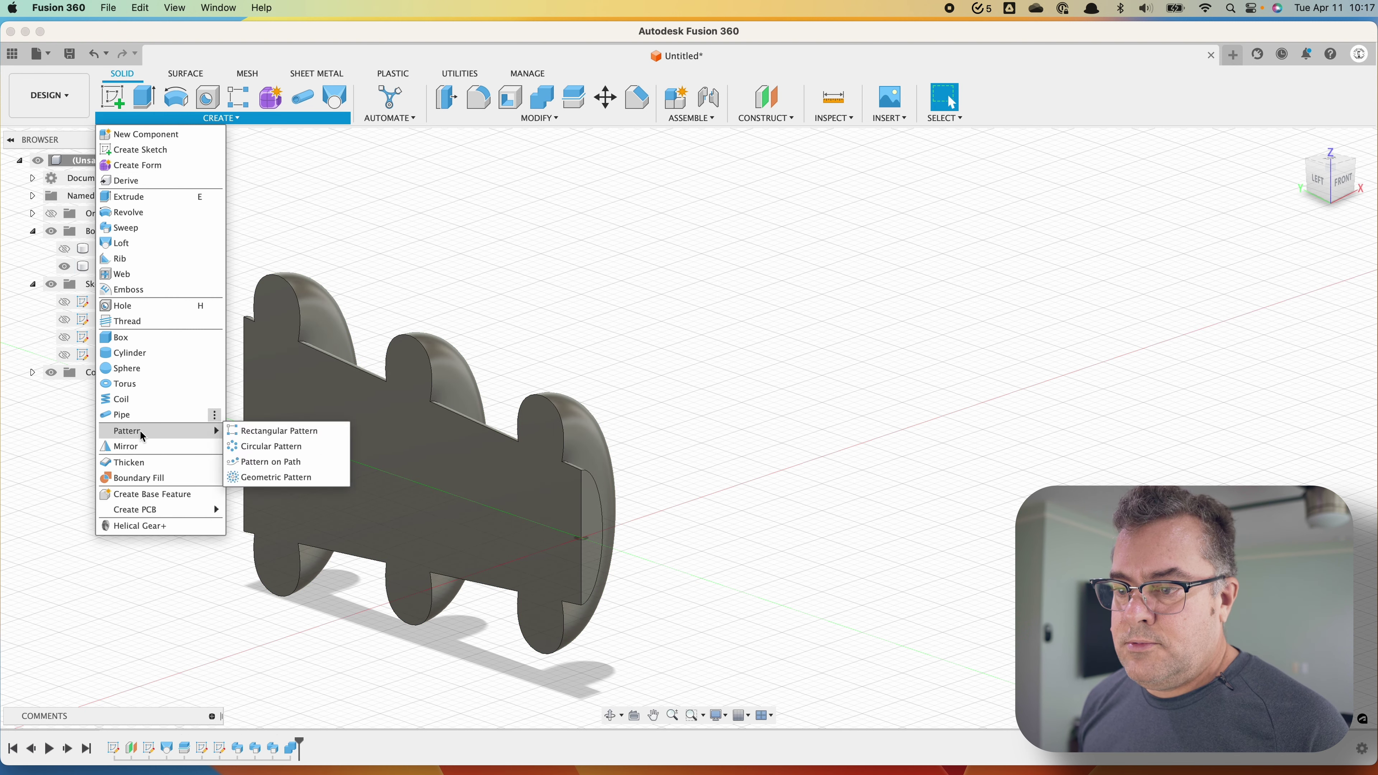
Mirror Body2 across its large end face with Join, giving a full body with six ribs
click(127, 462)
click(125, 446)
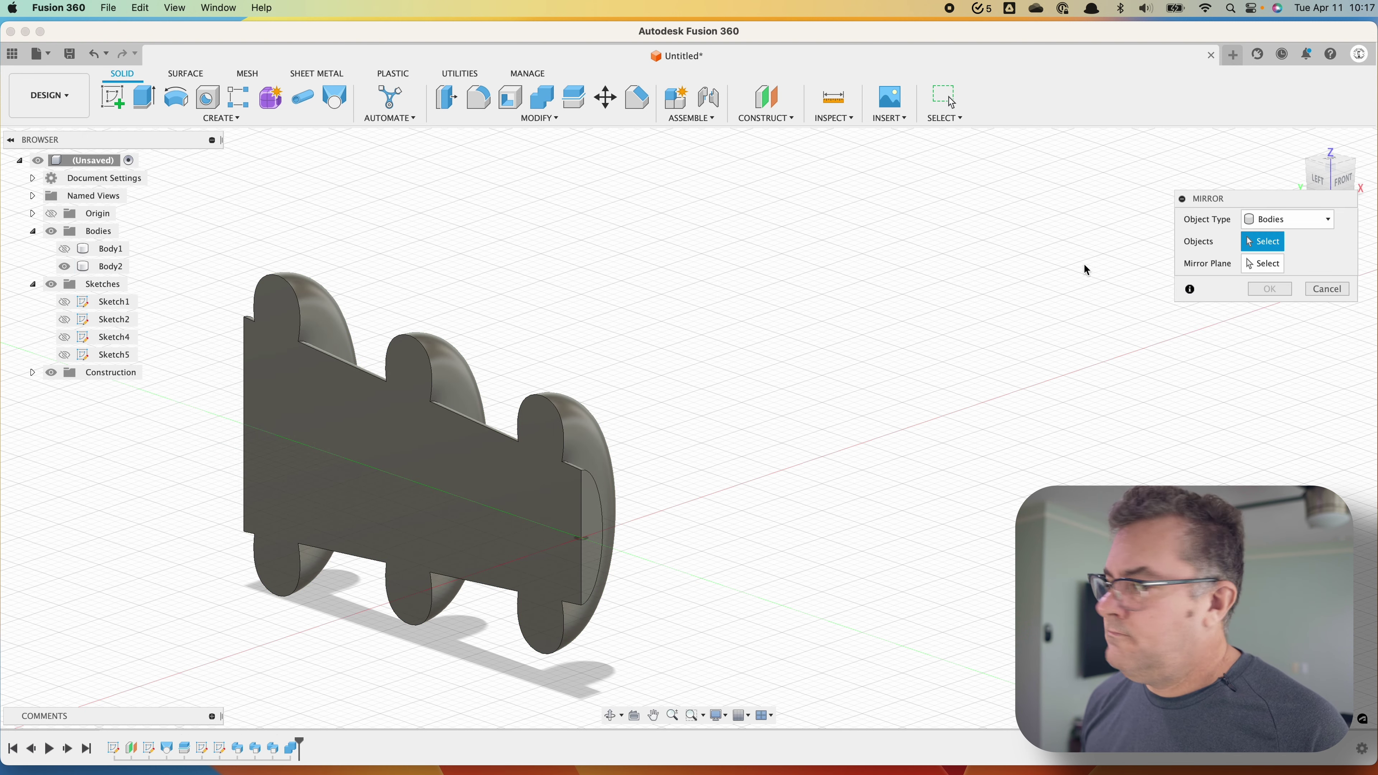
click(593, 470)
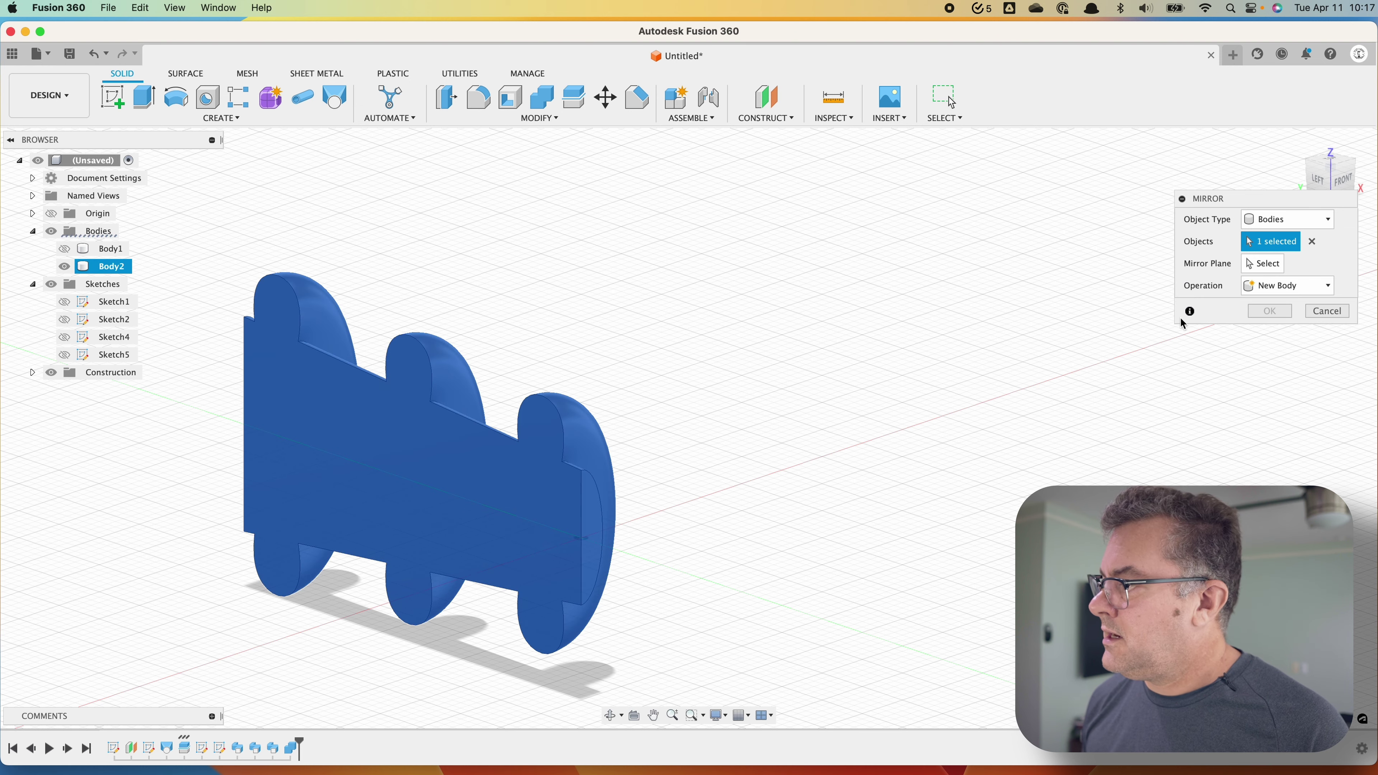
click(545, 496)
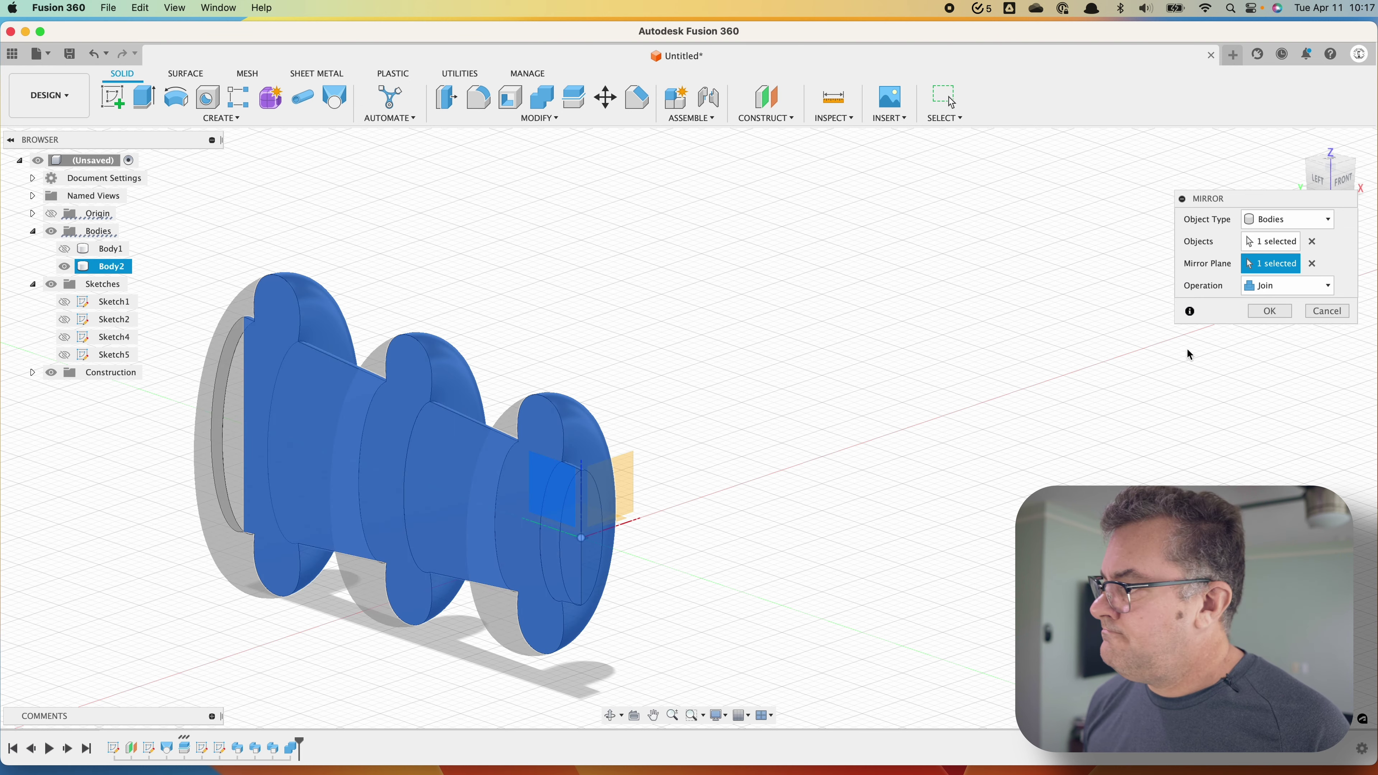
click(1255, 319)
shift+middle_drag(883, 415, 774, 490)
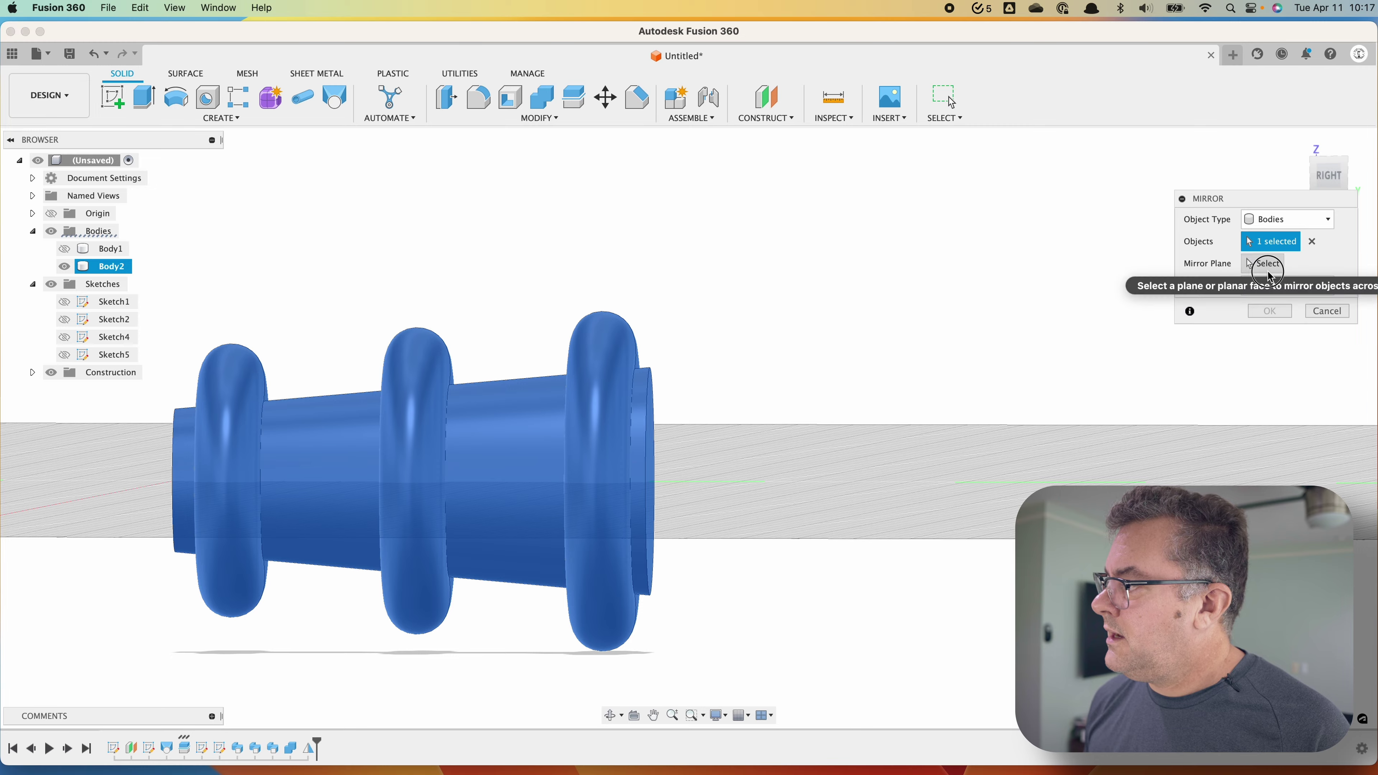
shift+middle_drag(847, 600, 790, 603)
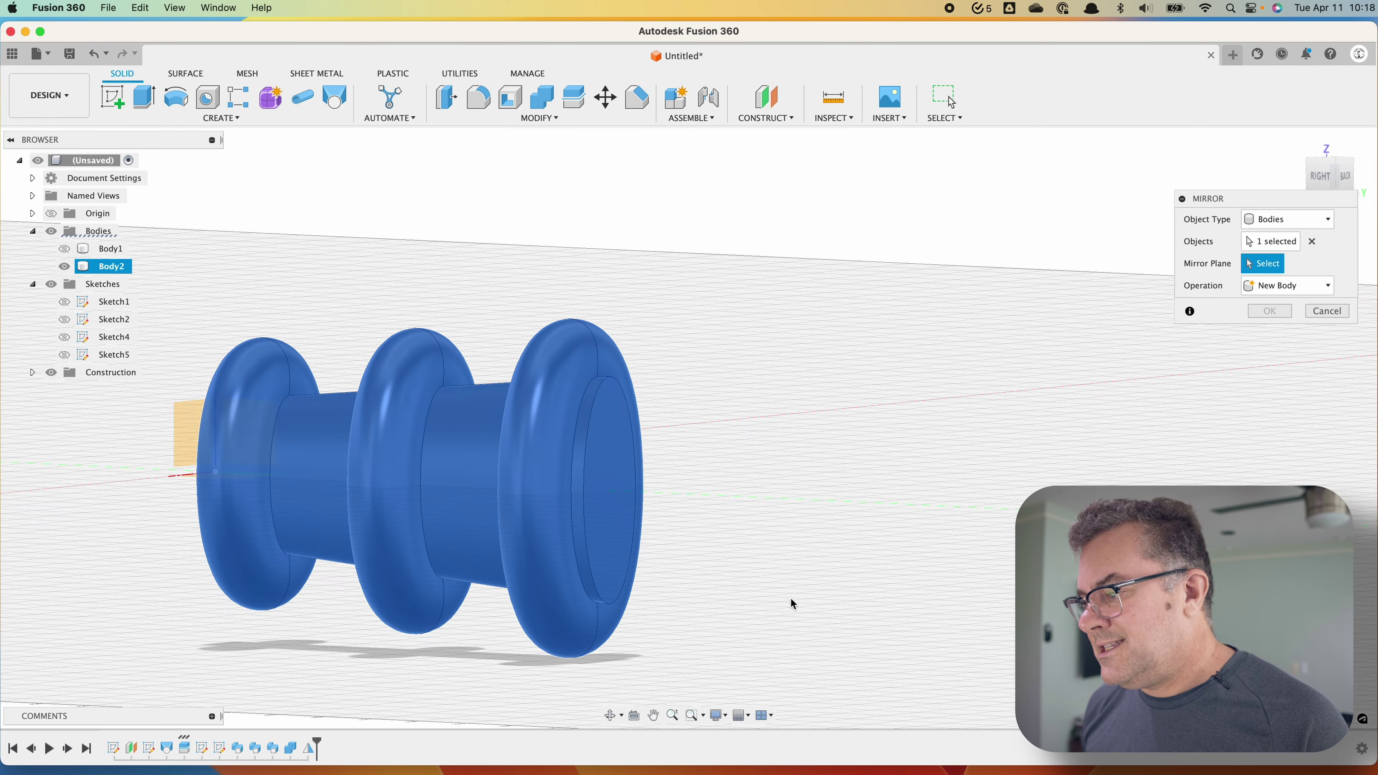
click(615, 502)
click(1269, 310)
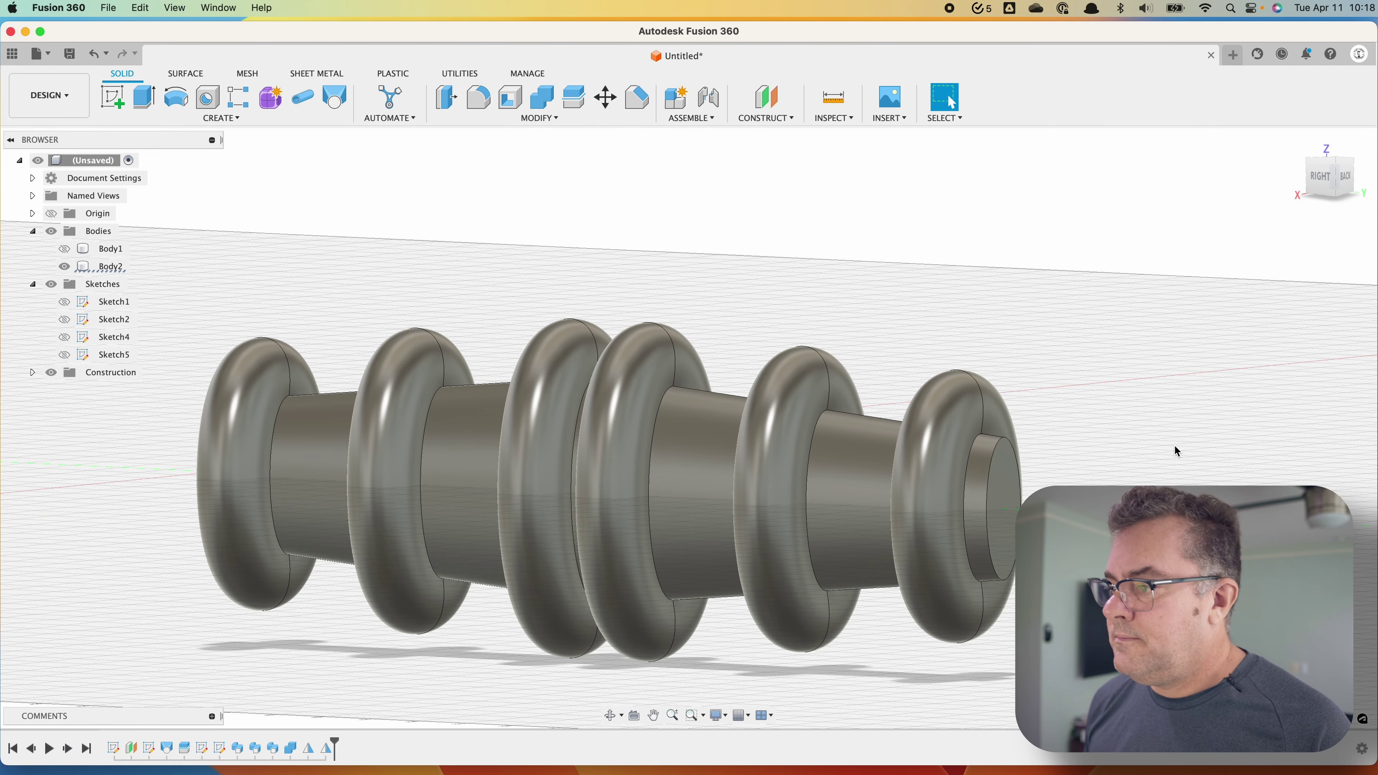
shift+middle_drag(1259, 326, 1225, 422)
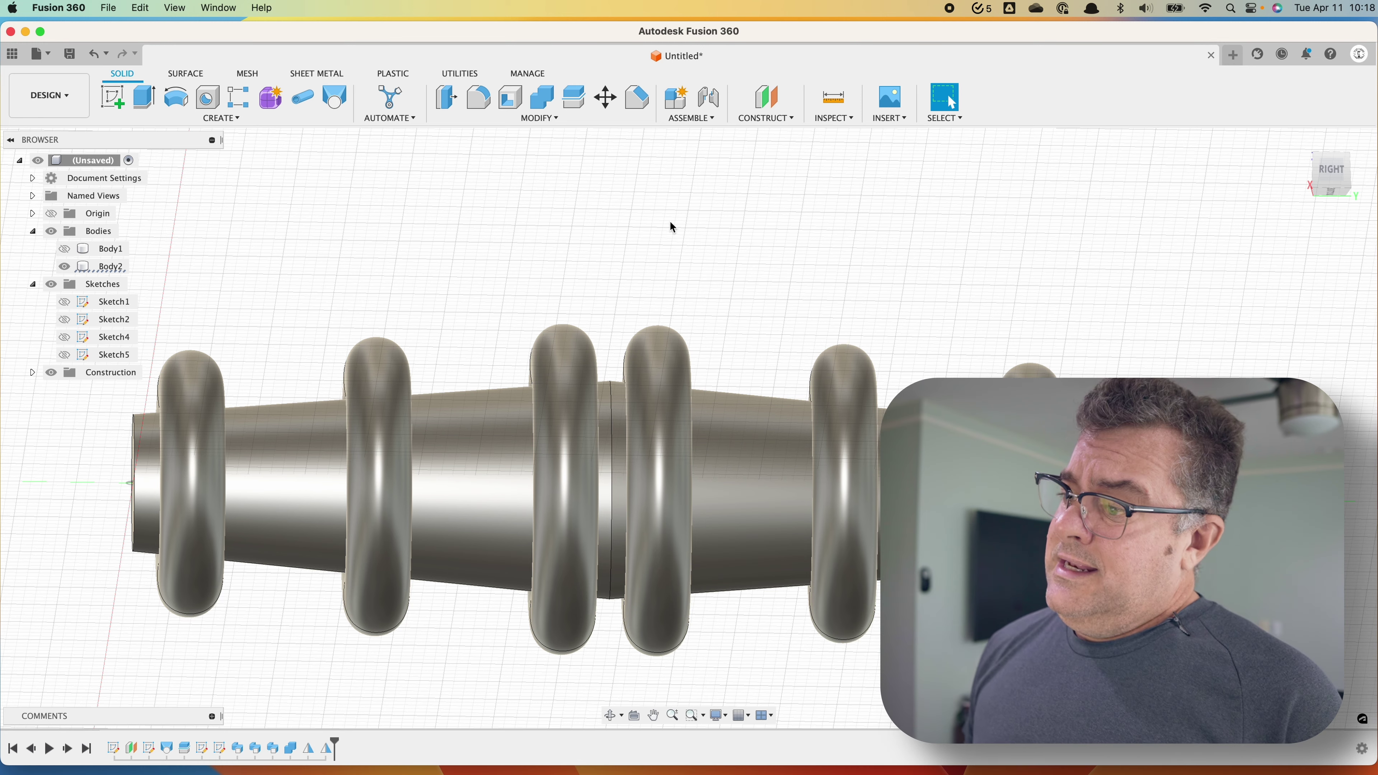
click(589, 362)
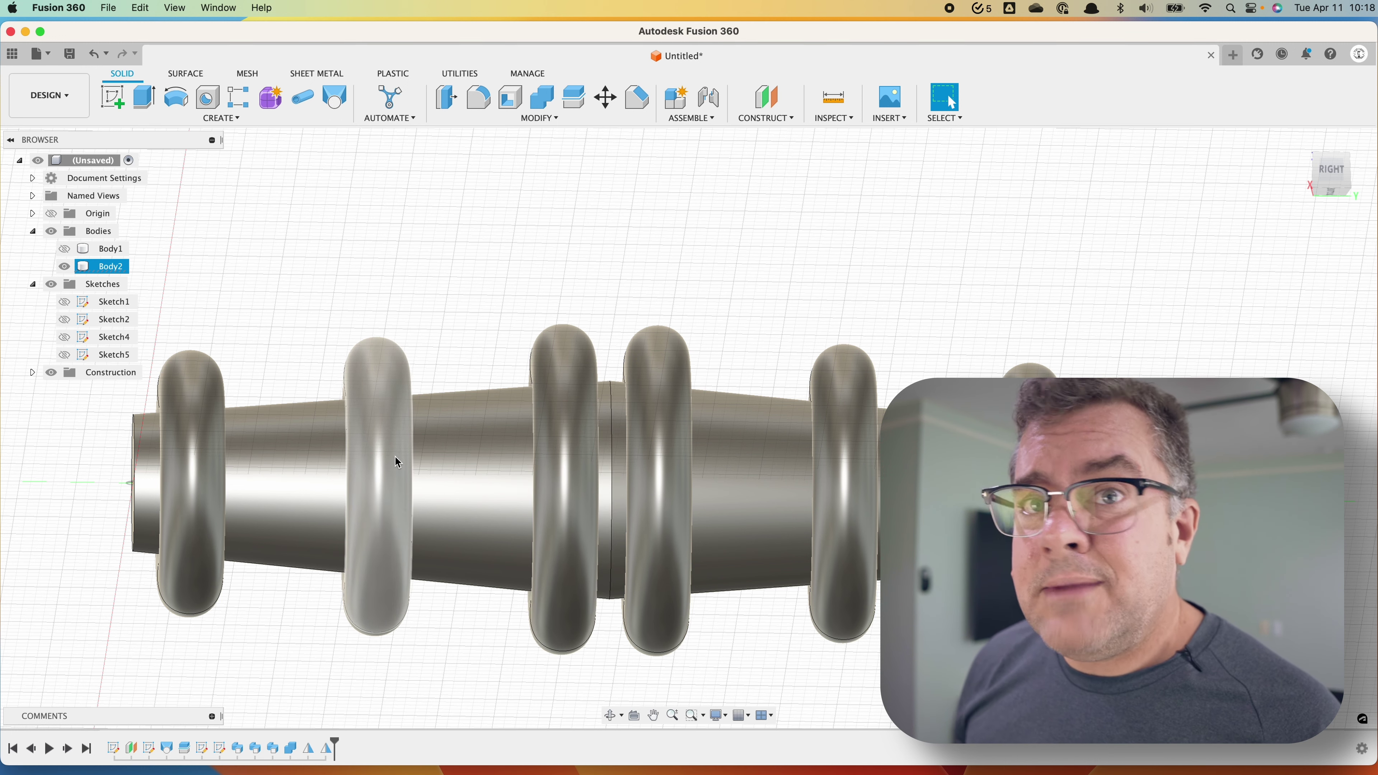
shift+middle_drag(398, 459, 403, 510)
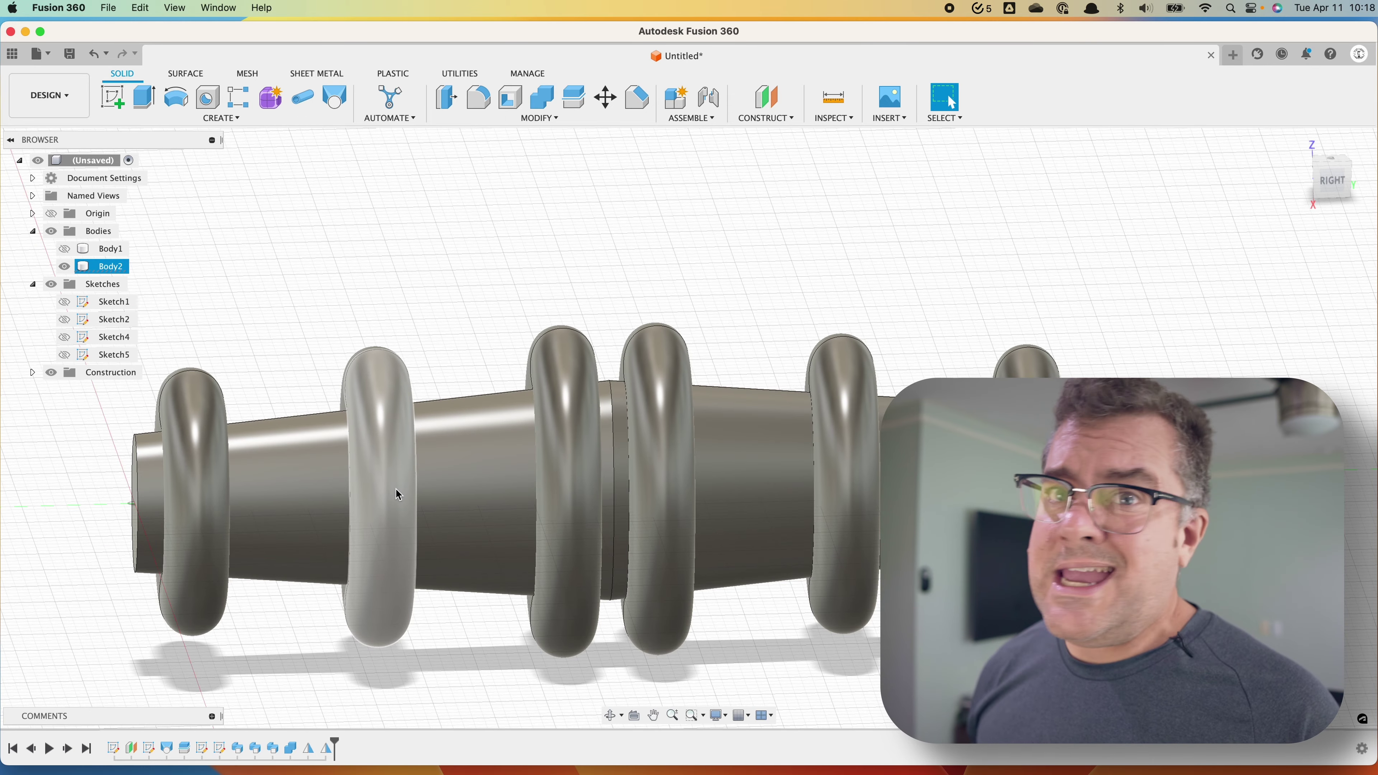